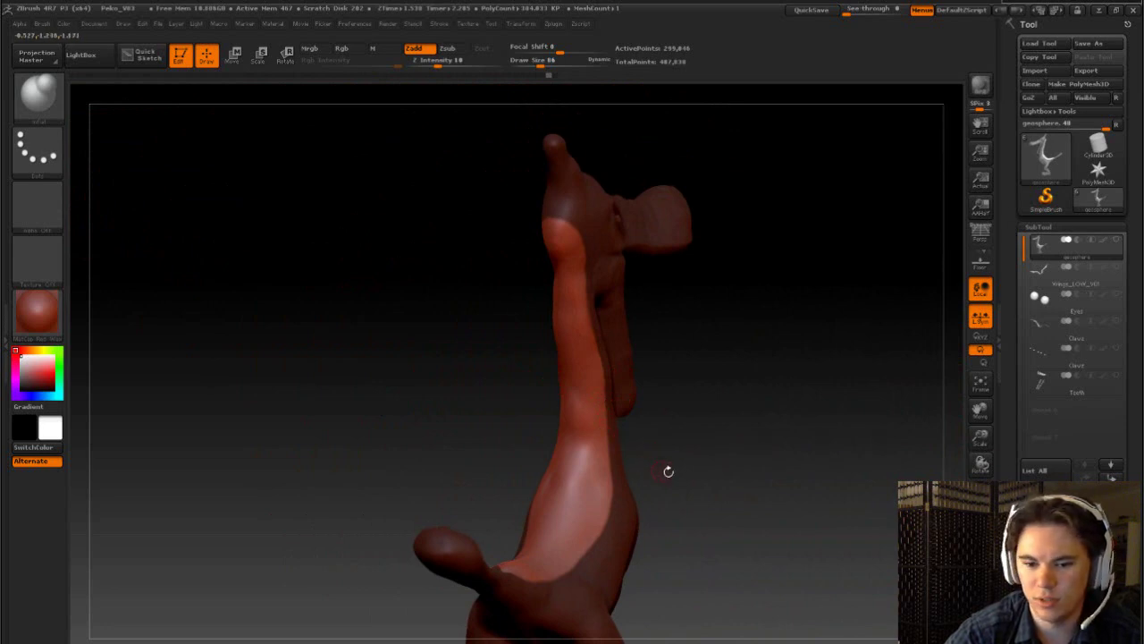
# - Smooth away the small bump on the lower body curve, orbiting to check it from several sides
pyautogui.moveTo(667, 471); pyautogui.dragTo(755, 457)
pyautogui.moveTo(640, 424)
pyautogui.mouseDown()
pyautogui.moveTo(613, 453)
pyautogui.moveTo(658, 452)
pyautogui.moveTo(634, 403)
pyautogui.moveTo(662, 407)
pyautogui.moveTo(656, 429)
pyautogui.moveTo(539, 518)
pyautogui.mouseUp()
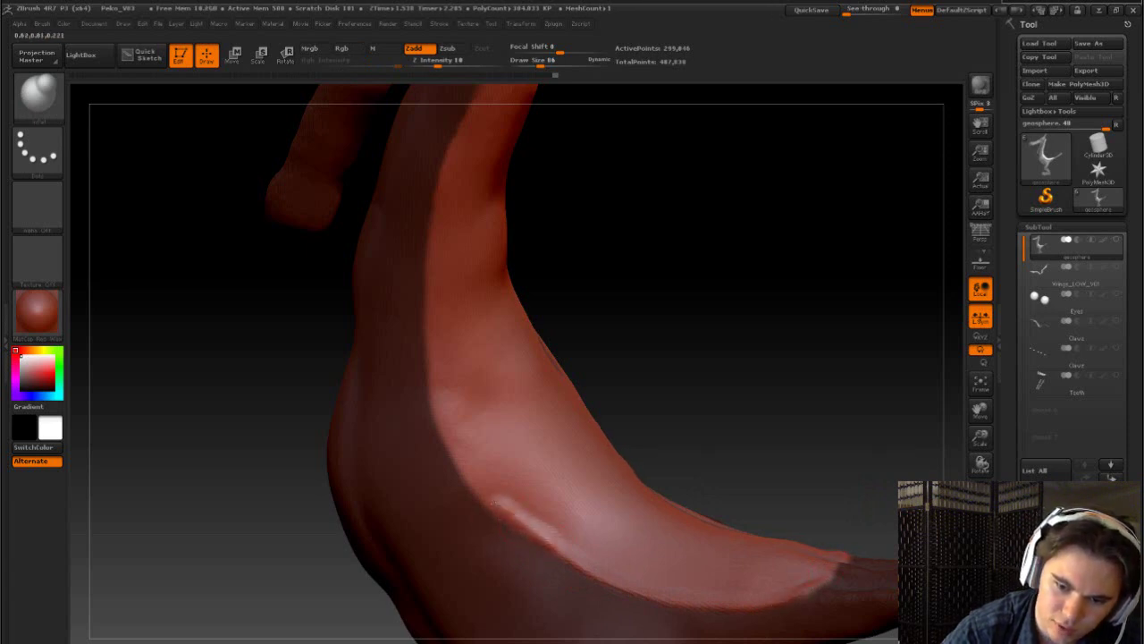
pyautogui.moveTo(525, 529)
pyautogui.keyDown('shift'); pyautogui.mouseDown()
pyautogui.moveTo(551, 545)
pyautogui.moveTo(469, 478)
pyautogui.moveTo(440, 428)
pyautogui.mouseUp(); pyautogui.keyUp('shift')
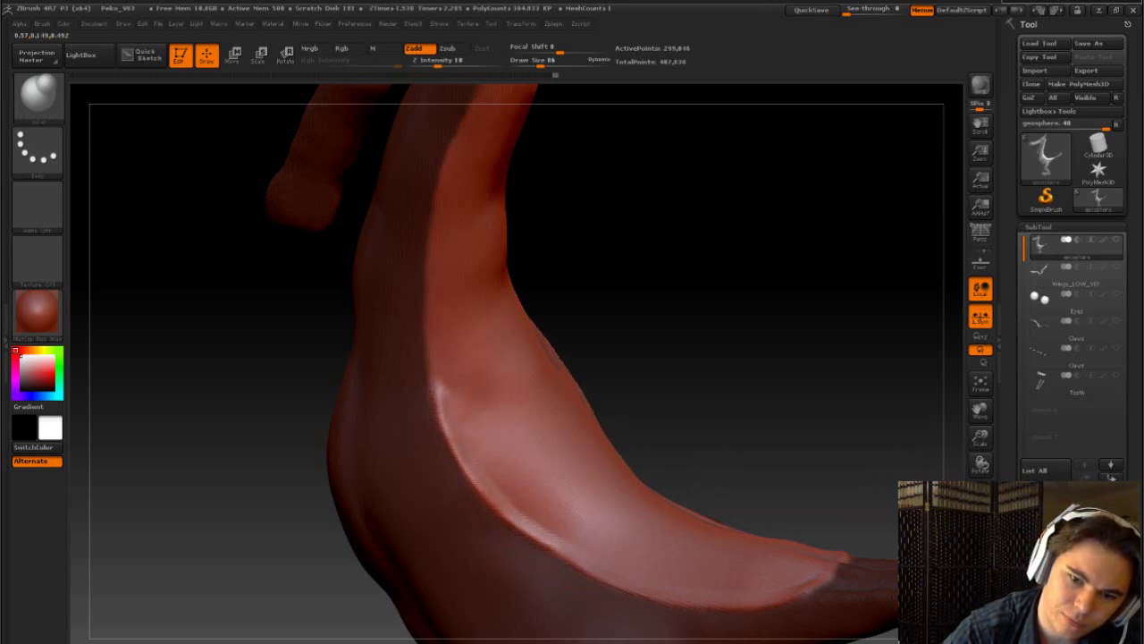
pyautogui.moveTo(618, 280)
pyautogui.mouseDown()
pyautogui.moveTo(692, 375)
pyautogui.moveTo(694, 331)
pyautogui.moveTo(563, 433)
pyautogui.moveTo(565, 499)
pyautogui.moveTo(598, 512)
pyautogui.mouseUp()
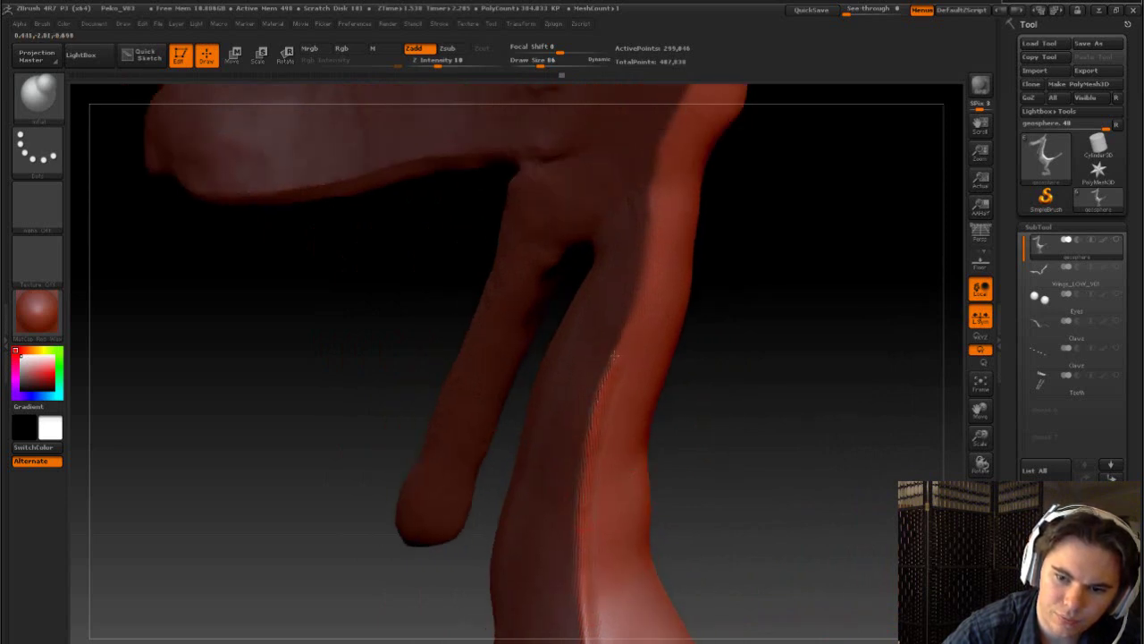
pyautogui.moveTo(807, 245)
pyautogui.mouseDown()
pyautogui.moveTo(739, 378)
pyautogui.moveTo(690, 376)
pyautogui.moveTo(617, 471)
pyautogui.mouseUp()
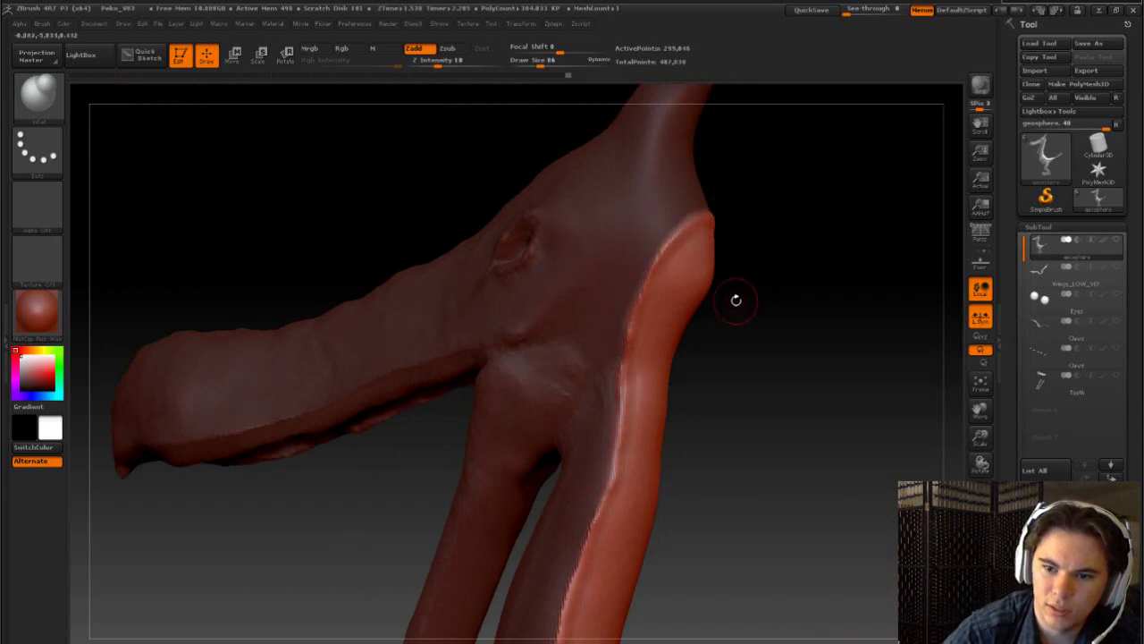
pyautogui.press('shift')
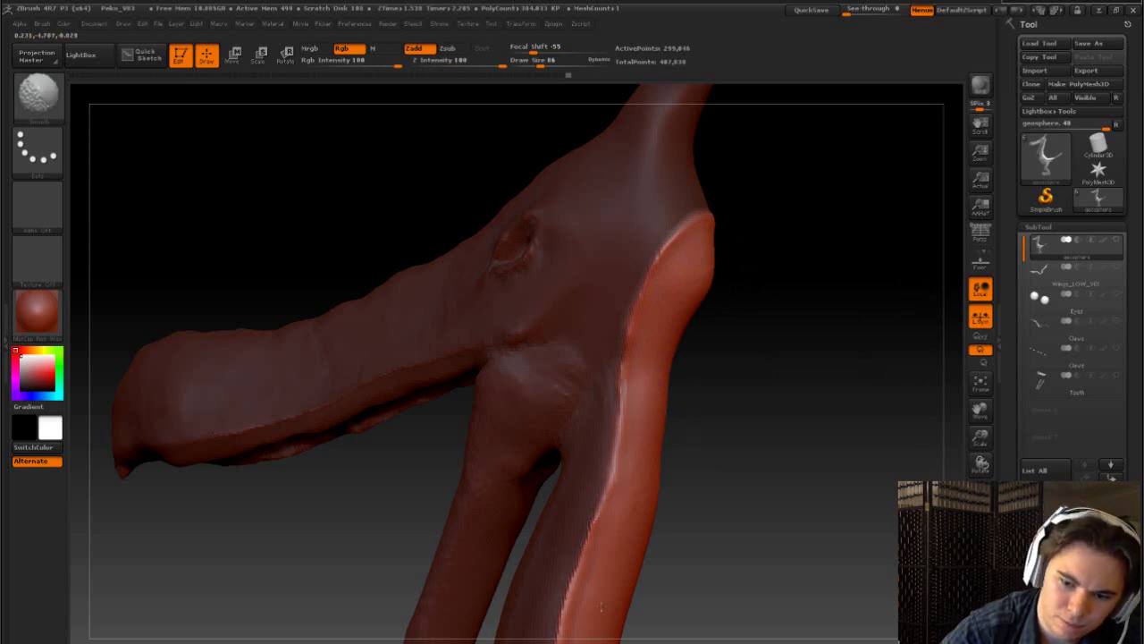
pyautogui.keyDown('alt'); pyautogui.moveTo(602, 608); pyautogui.dragTo(601, 350); pyautogui.keyUp('alt')
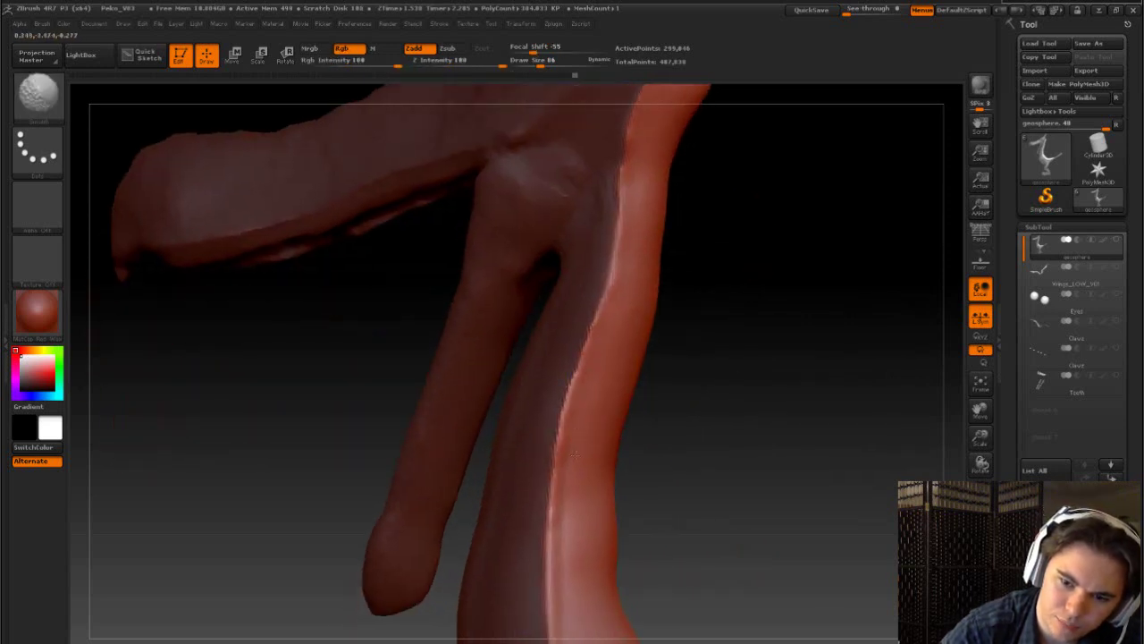
pyautogui.keyDown('alt'); pyautogui.moveTo(568, 574); pyautogui.dragTo(579, 444); pyautogui.keyUp('alt')
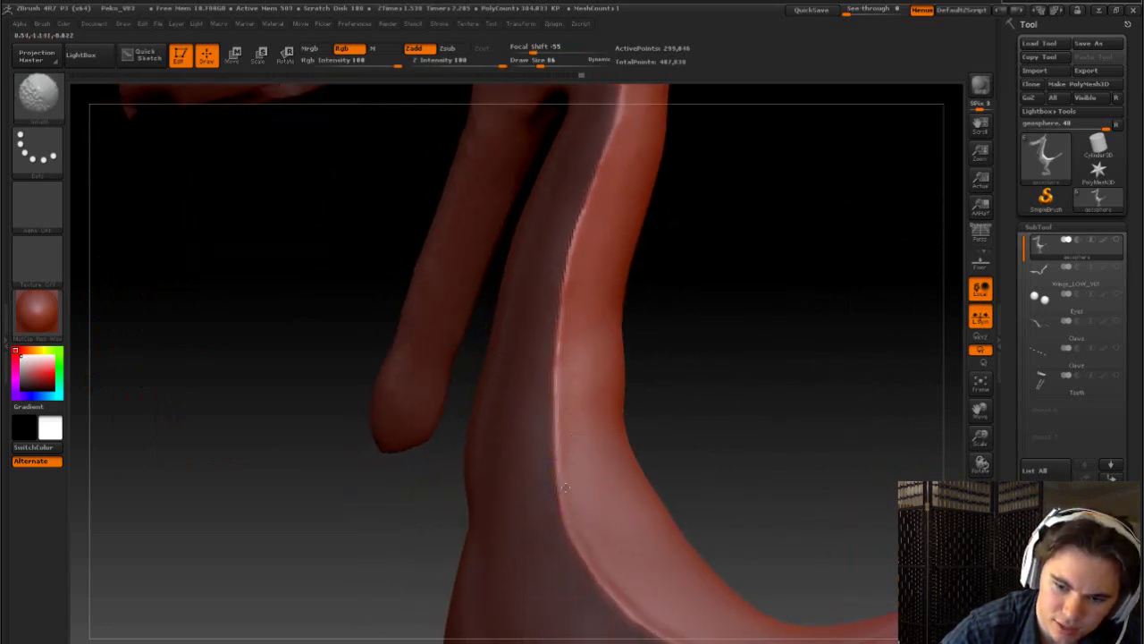
pyautogui.moveTo(675, 631); pyautogui.dragTo(439, 396)
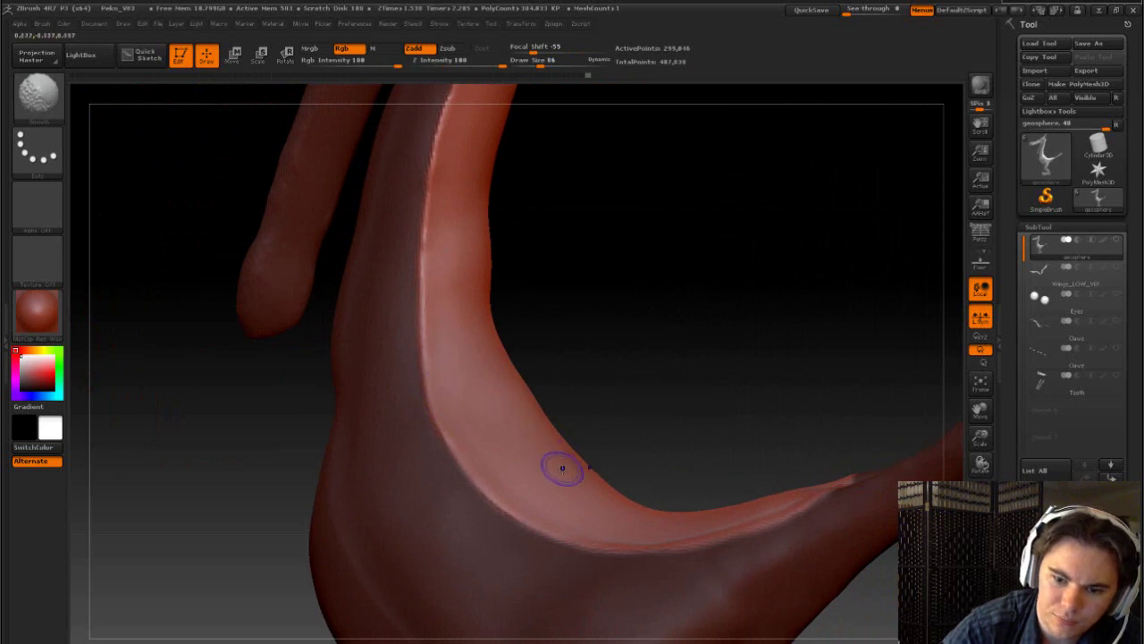
pyautogui.moveTo(602, 498); pyautogui.dragTo(573, 568)
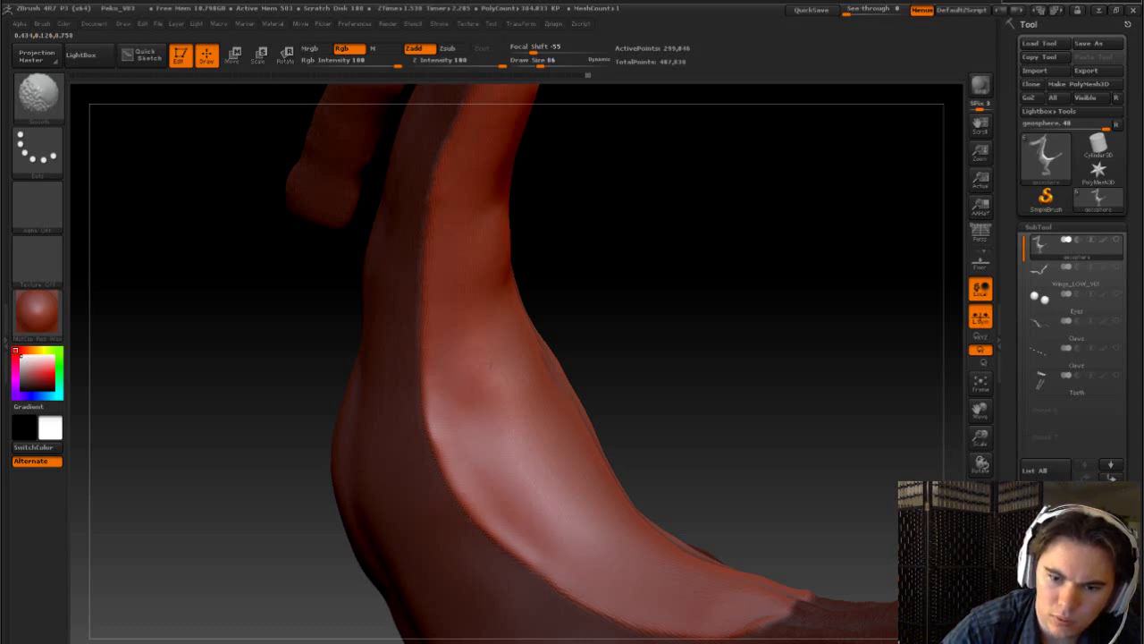
pyautogui.moveTo(636, 340)
pyautogui.mouseDown()
pyautogui.moveTo(705, 375)
pyautogui.moveTo(671, 348)
pyautogui.moveTo(704, 336)
pyautogui.moveTo(674, 340)
pyautogui.moveTo(684, 367)
pyautogui.moveTo(674, 384)
pyautogui.moveTo(699, 425)
pyautogui.mouseUp()
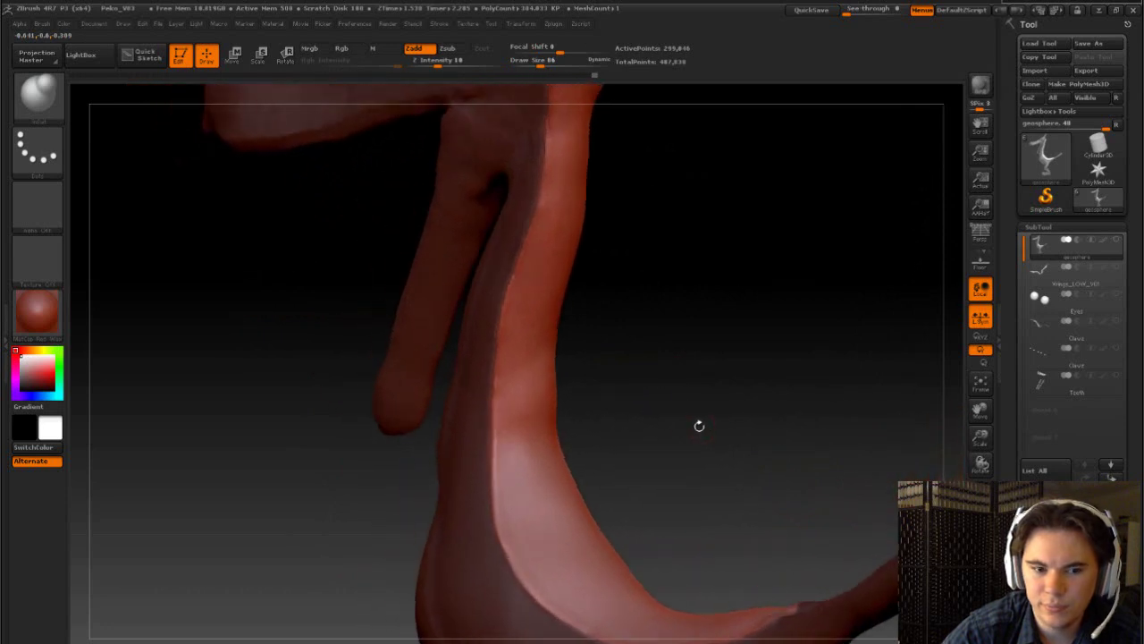
# - Select the Standard brush from the brush library and open the alpha list for the scale alpha
pyautogui.press('b')
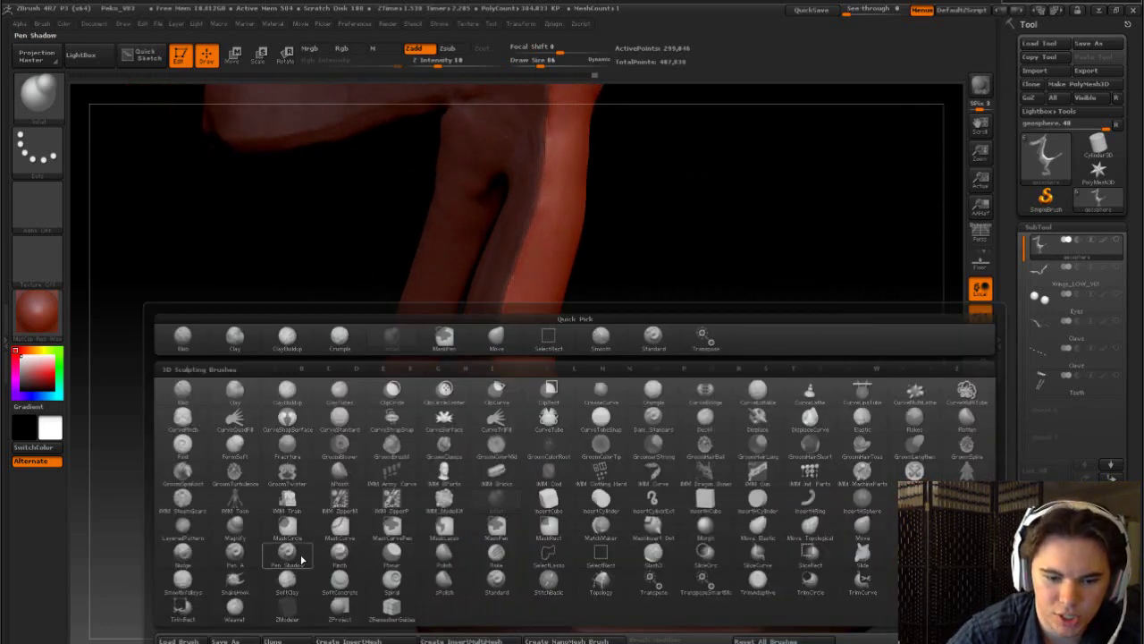
pyautogui.press('s')
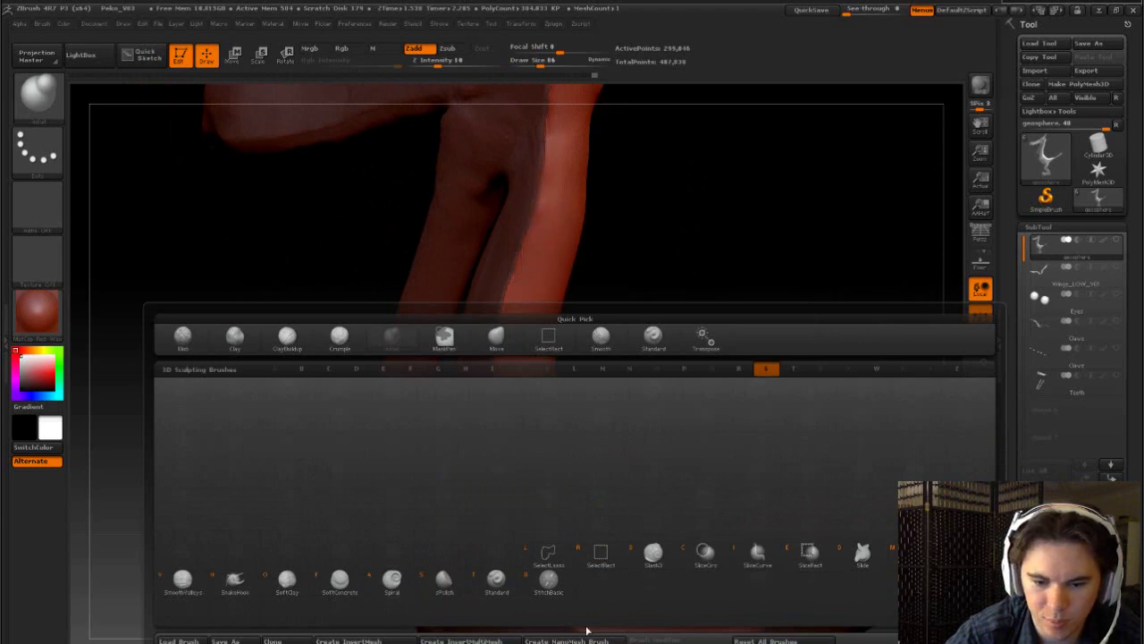
pyautogui.click(498, 595)
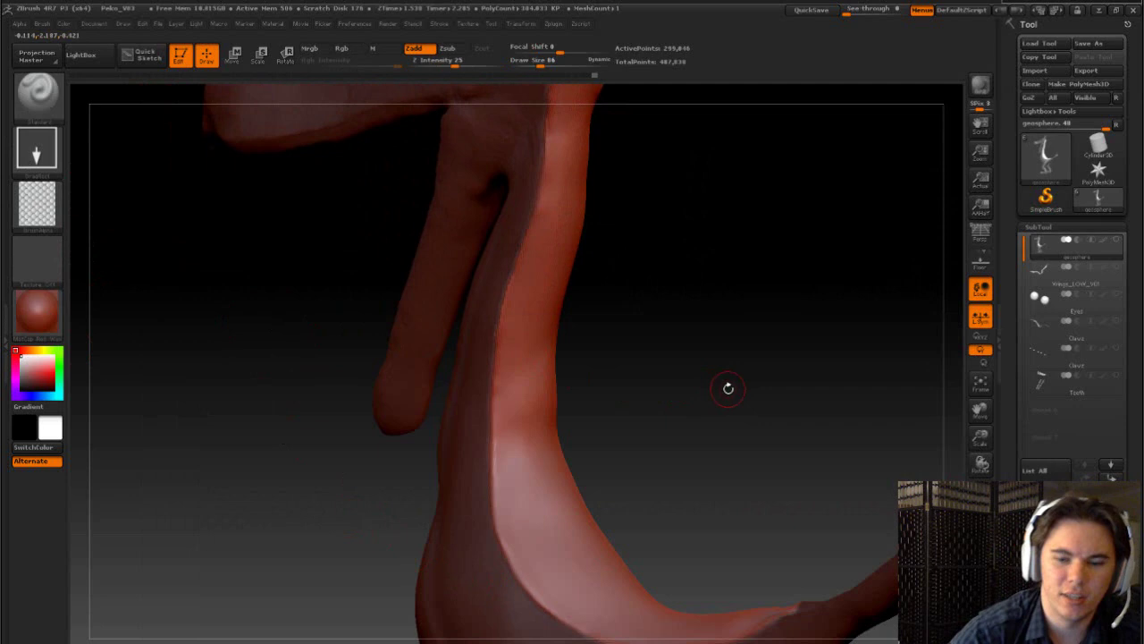
pyautogui.moveTo(727, 388); pyautogui.dragTo(373, 355)
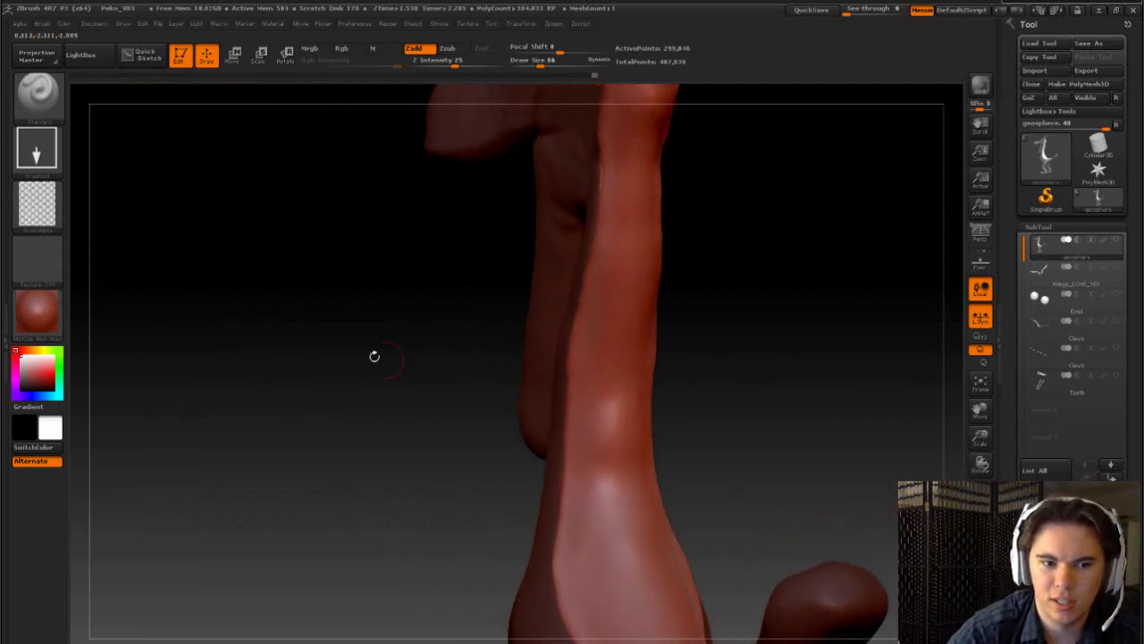
pyautogui.click(36, 205)
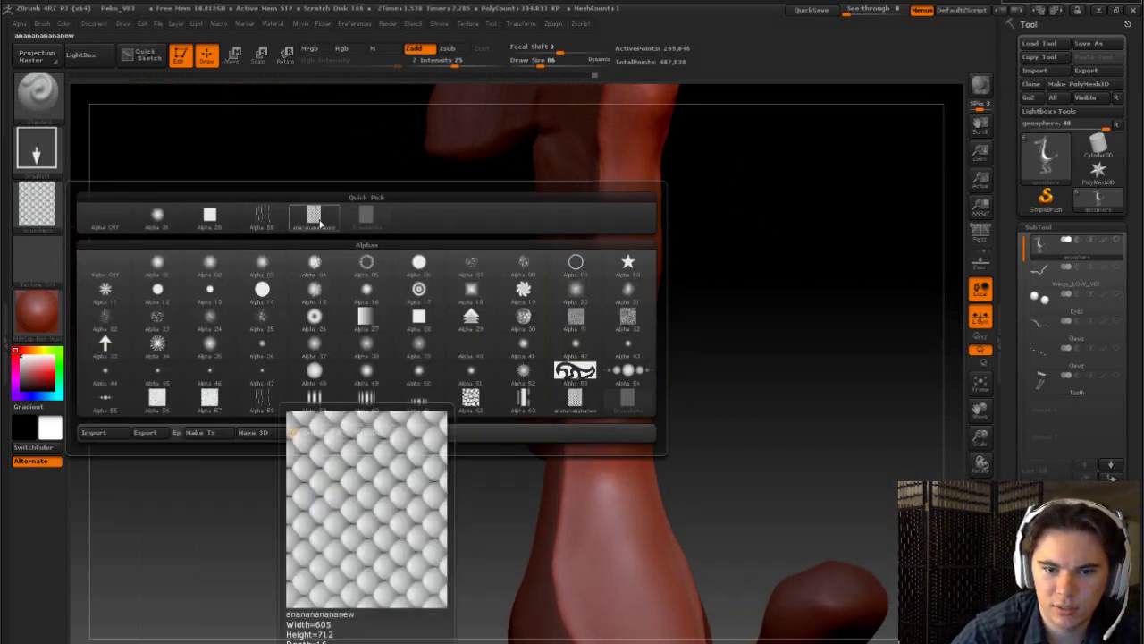
pyautogui.moveTo(314, 218)
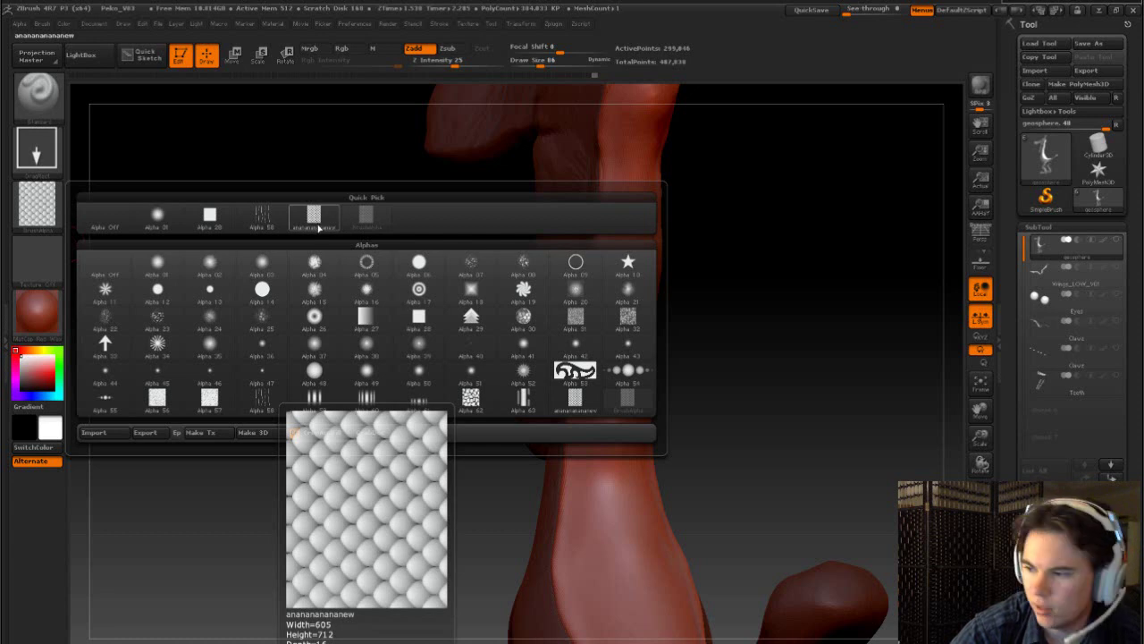
# - Drag out scale-alpha stamps on the leg, then orbit front-on and stamp over the knee
pyautogui.moveTo(739, 318); pyautogui.dragTo(557, 402)
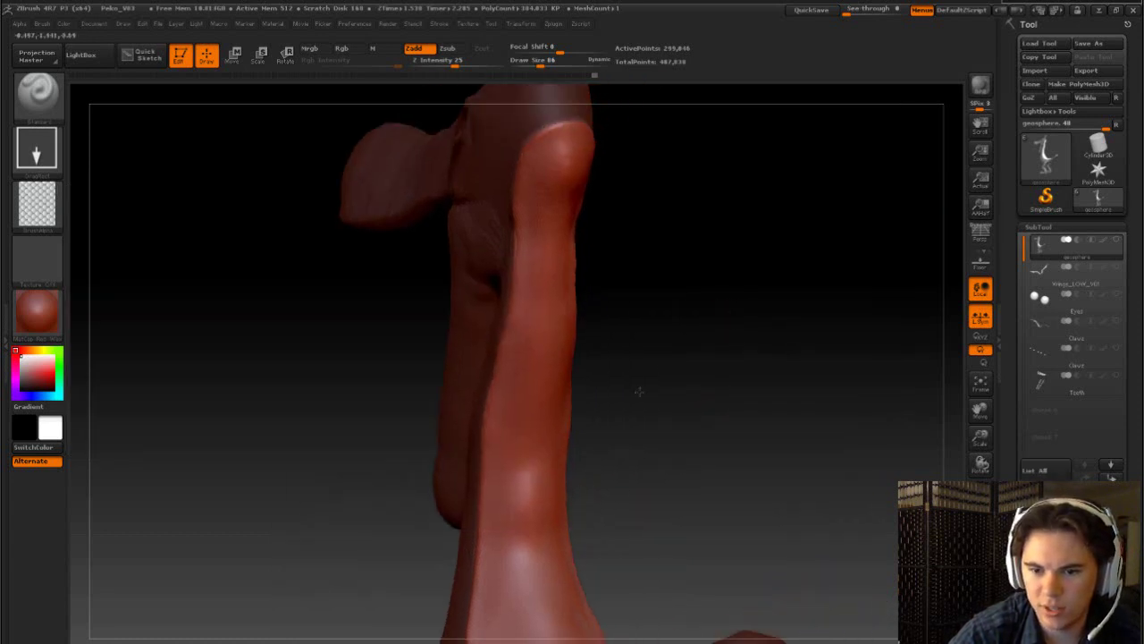
pyautogui.moveTo(612, 444)
pyautogui.mouseDown()
pyautogui.moveTo(492, 350)
pyautogui.moveTo(494, 402)
pyautogui.moveTo(411, 321)
pyautogui.mouseUp()
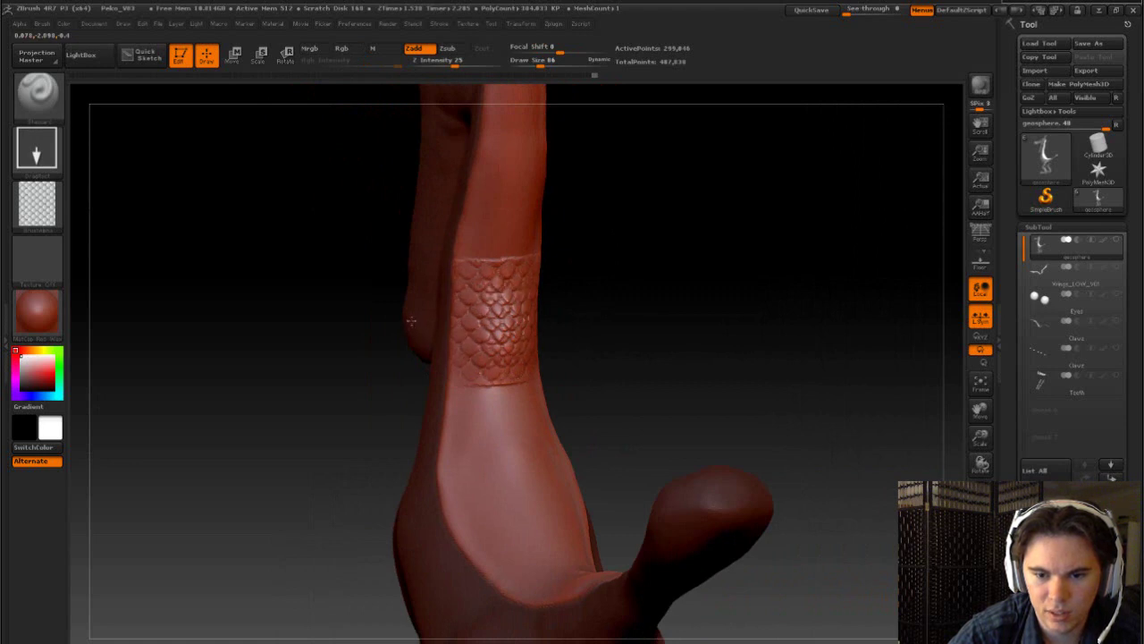
pyautogui.moveTo(605, 274)
pyautogui.mouseDown()
pyautogui.moveTo(618, 265)
pyautogui.moveTo(618, 378)
pyautogui.mouseUp()
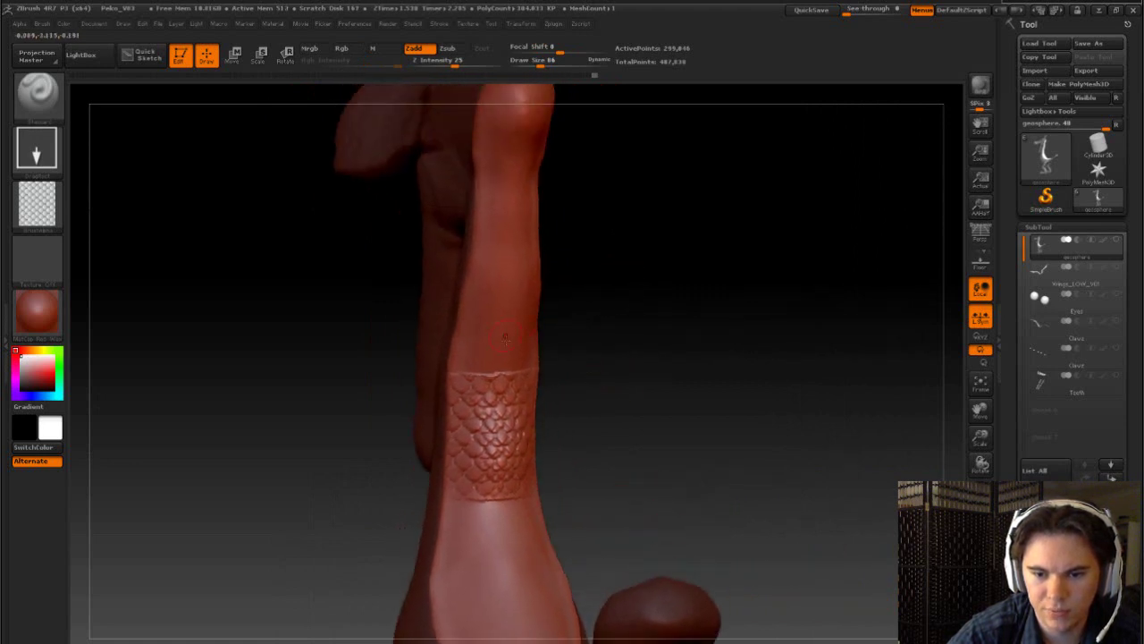
pyautogui.moveTo(611, 340); pyautogui.dragTo(559, 381)
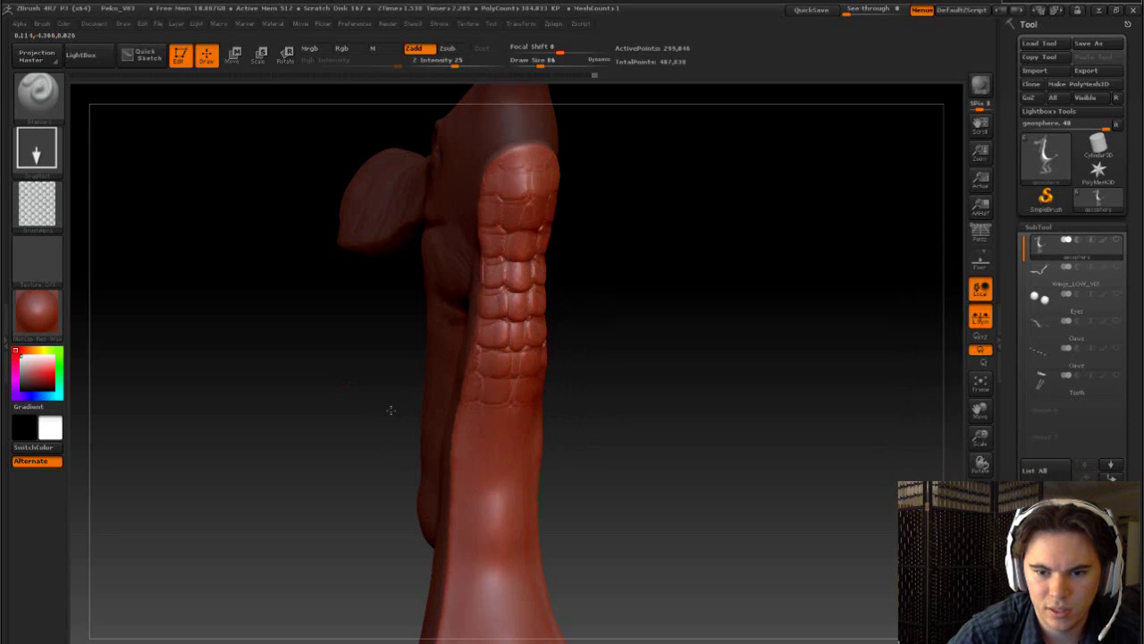
pyautogui.moveTo(634, 342)
pyautogui.mouseDown()
pyautogui.moveTo(602, 347)
pyautogui.moveTo(531, 321)
pyautogui.mouseUp()
pyautogui.moveTo(530, 245)
pyautogui.mouseDown()
pyautogui.moveTo(459, 242)
pyautogui.moveTo(541, 282)
pyautogui.moveTo(667, 286)
pyautogui.moveTo(590, 295)
pyautogui.moveTo(590, 259)
pyautogui.mouseUp()
pyautogui.moveTo(605, 212)
pyautogui.mouseDown()
pyautogui.moveTo(632, 229)
pyautogui.moveTo(659, 224)
pyautogui.moveTo(677, 276)
pyautogui.moveTo(550, 236)
pyautogui.mouseUp()
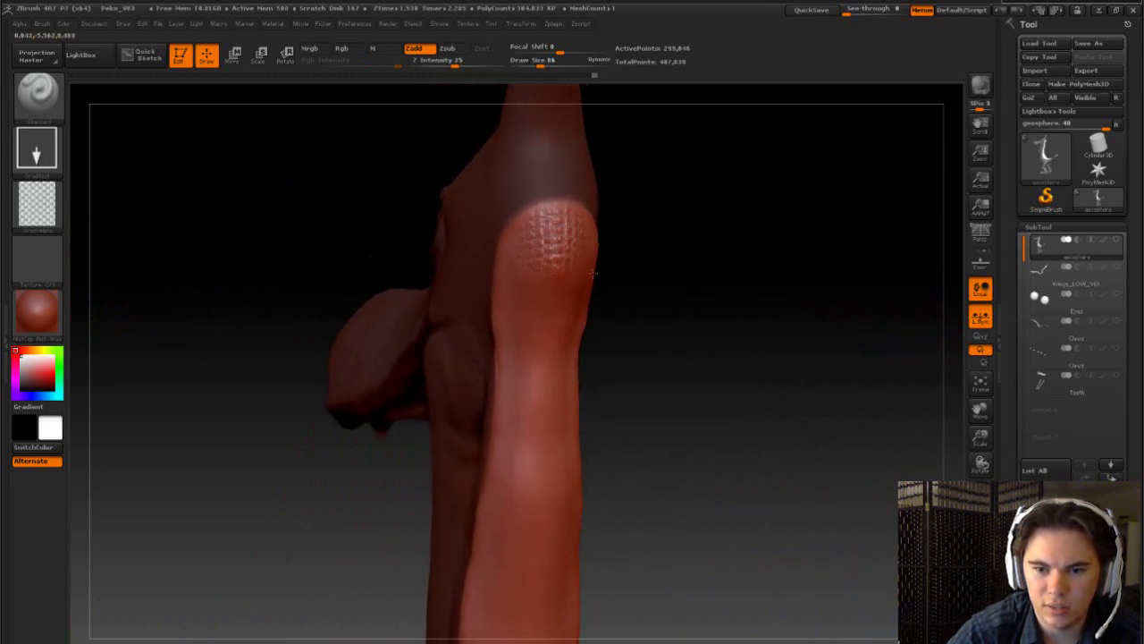
pyautogui.moveTo(593, 273)
pyautogui.mouseDown()
pyautogui.moveTo(618, 307)
pyautogui.moveTo(593, 306)
pyautogui.moveTo(581, 233)
pyautogui.moveTo(446, 285)
pyautogui.mouseUp()
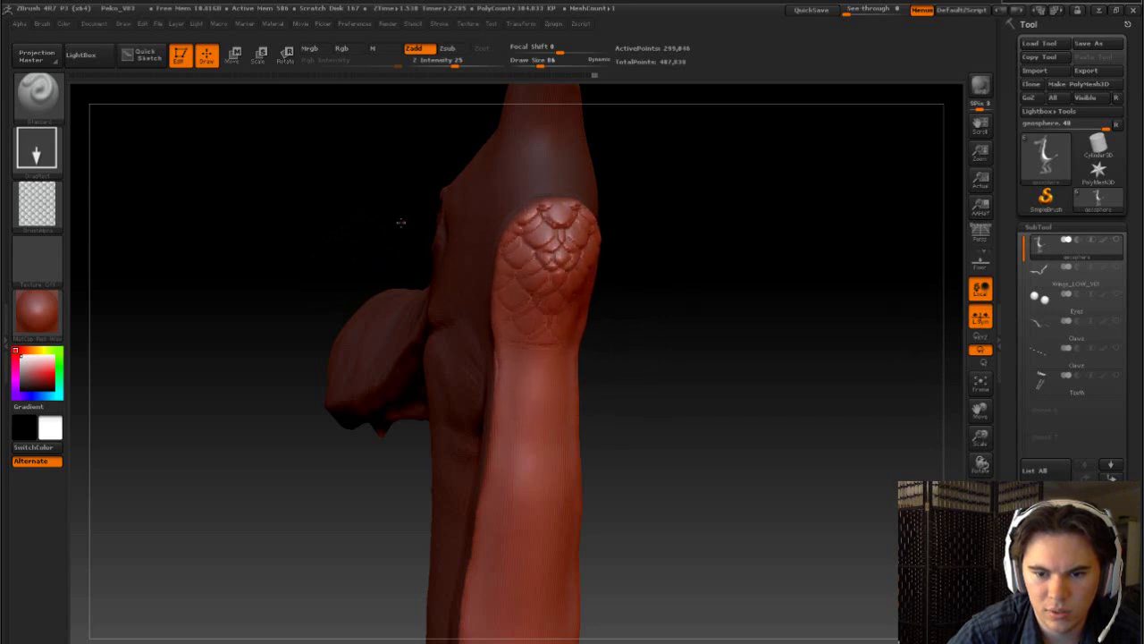
# - Lower the sculpting strength to about 10 and smooth the scale texture off the knee
pyautogui.moveTo(400, 224)
pyautogui.mouseDown()
pyautogui.moveTo(667, 265)
pyautogui.moveTo(621, 273)
pyautogui.mouseUp()
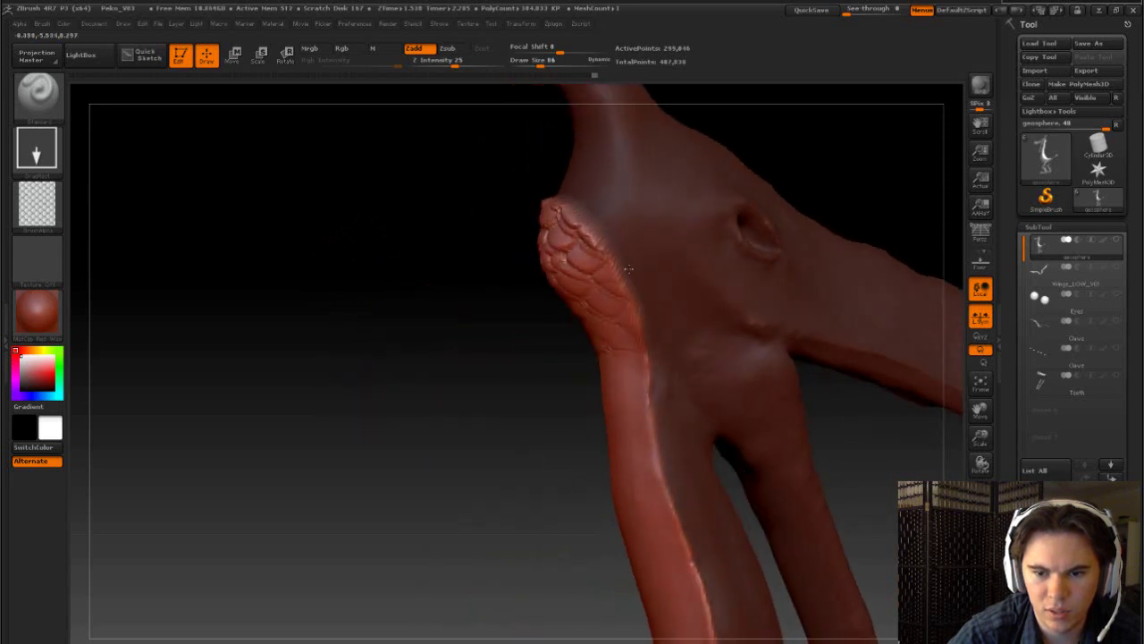
pyautogui.moveTo(474, 358); pyautogui.dragTo(552, 286)
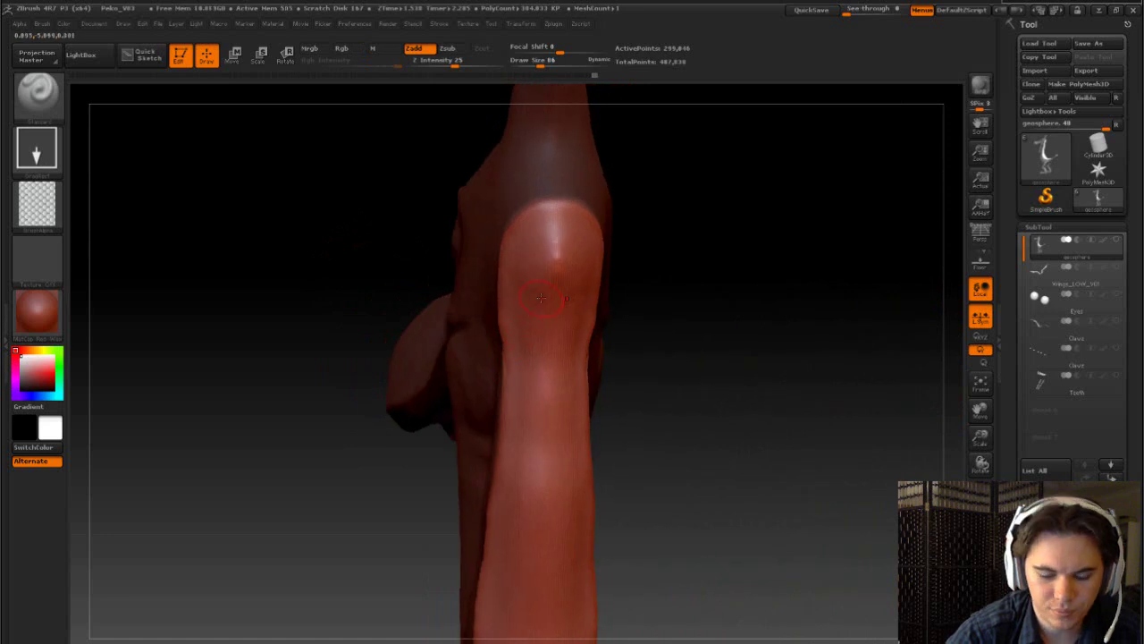
pyautogui.press('u')
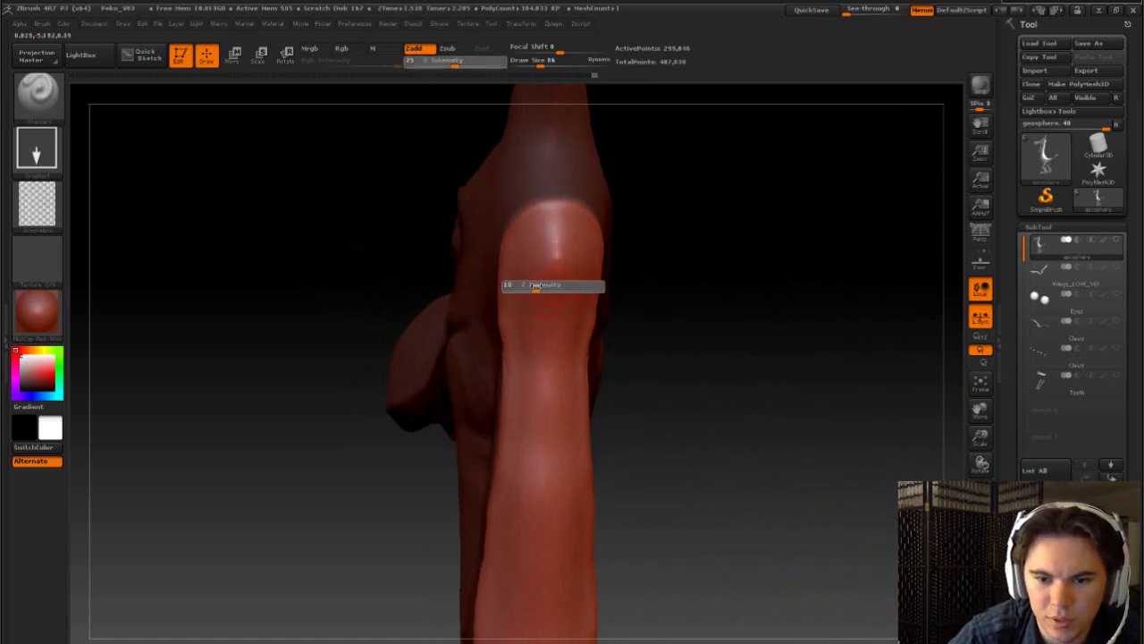
pyautogui.click(543, 284)
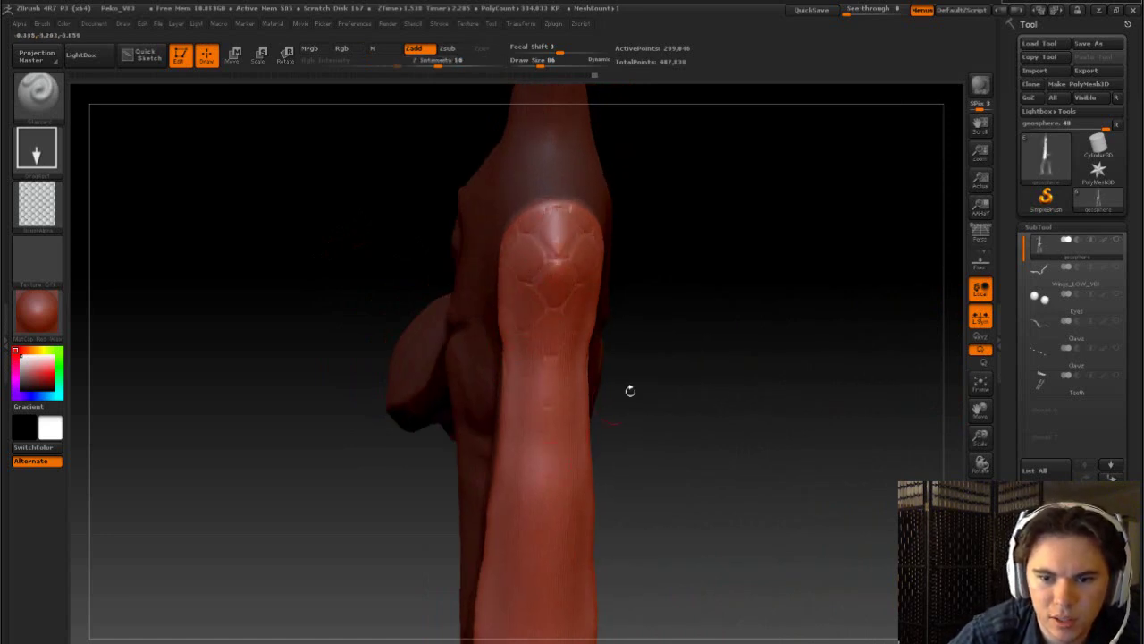
pyautogui.moveTo(628, 388)
pyautogui.mouseDown()
pyautogui.moveTo(771, 340)
pyautogui.moveTo(700, 330)
pyautogui.mouseUp()
pyautogui.keyDown('shift'); pyautogui.moveTo(579, 268); pyautogui.dragTo(554, 280); pyautogui.keyUp('shift')
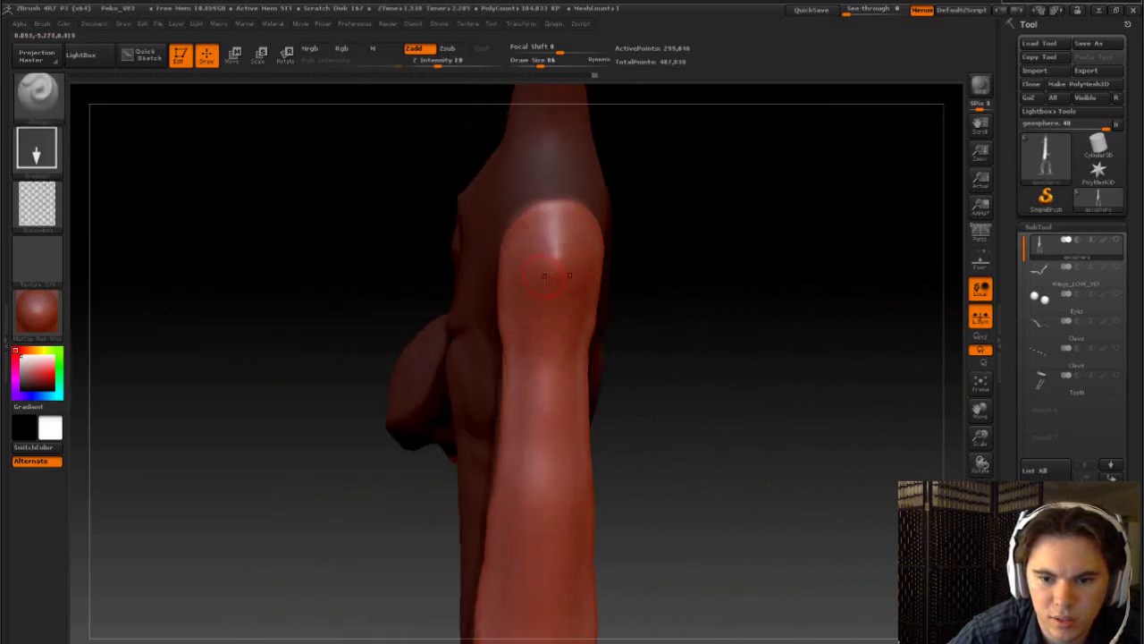
# - Set Z Intensity to 15, stamp the scale pattern onto the knee, and orbit to inspect it
pyautogui.press('u')
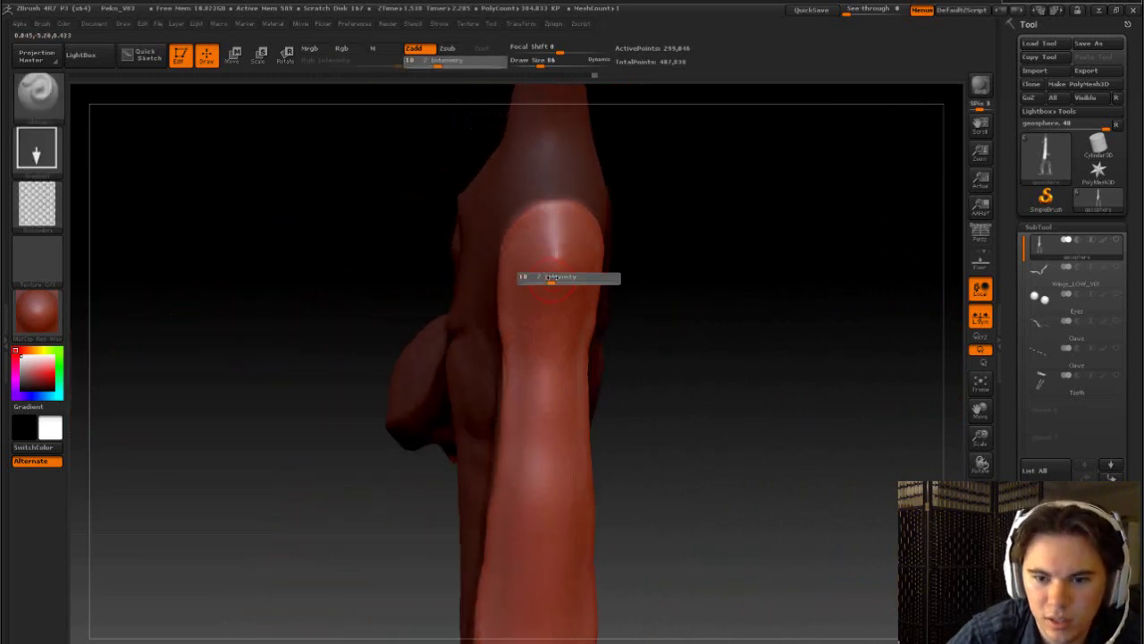
pyautogui.click(557, 278)
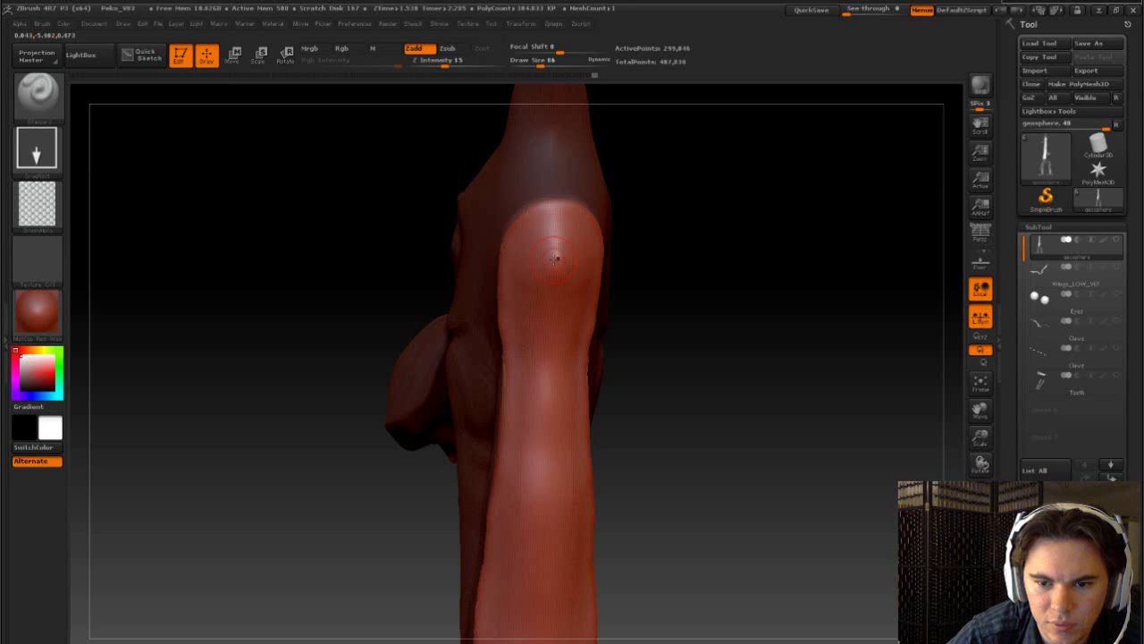
pyautogui.moveTo(553, 238); pyautogui.dragTo(572, 358)
pyautogui.moveTo(647, 347)
pyautogui.mouseDown()
pyautogui.moveTo(690, 350)
pyautogui.moveTo(608, 340)
pyautogui.moveTo(547, 312)
pyautogui.moveTo(593, 328)
pyautogui.moveTo(666, 289)
pyautogui.moveTo(654, 330)
pyautogui.moveTo(664, 316)
pyautogui.moveTo(510, 340)
pyautogui.mouseUp()
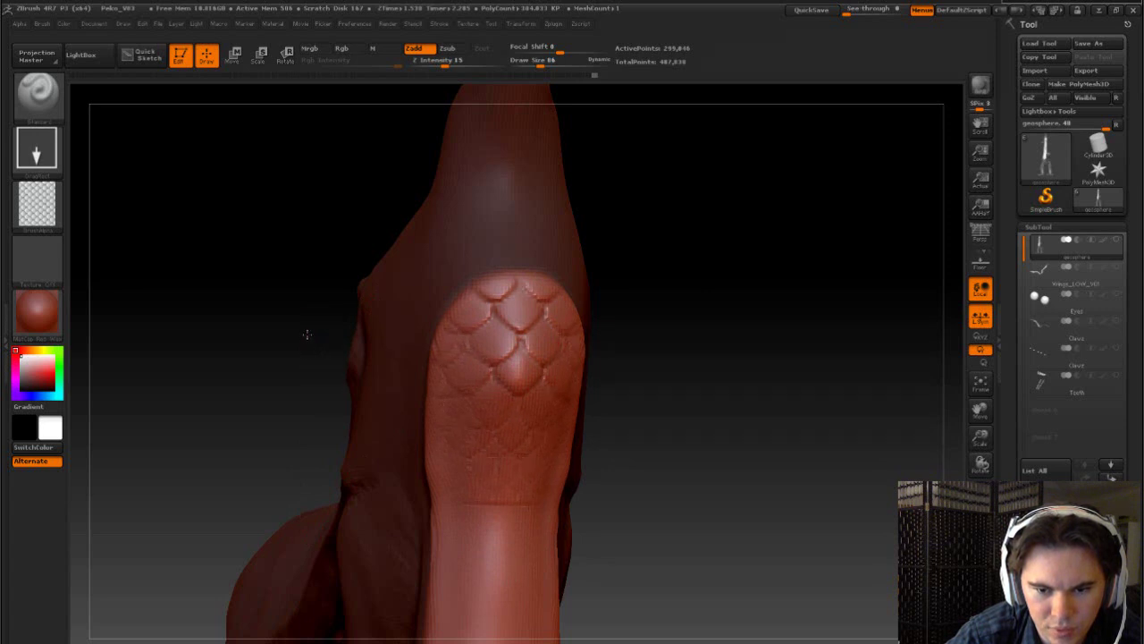
pyautogui.moveTo(352, 332)
pyautogui.mouseDown()
pyautogui.moveTo(659, 366)
pyautogui.moveTo(659, 345)
pyautogui.moveTo(537, 331)
pyautogui.mouseUp()
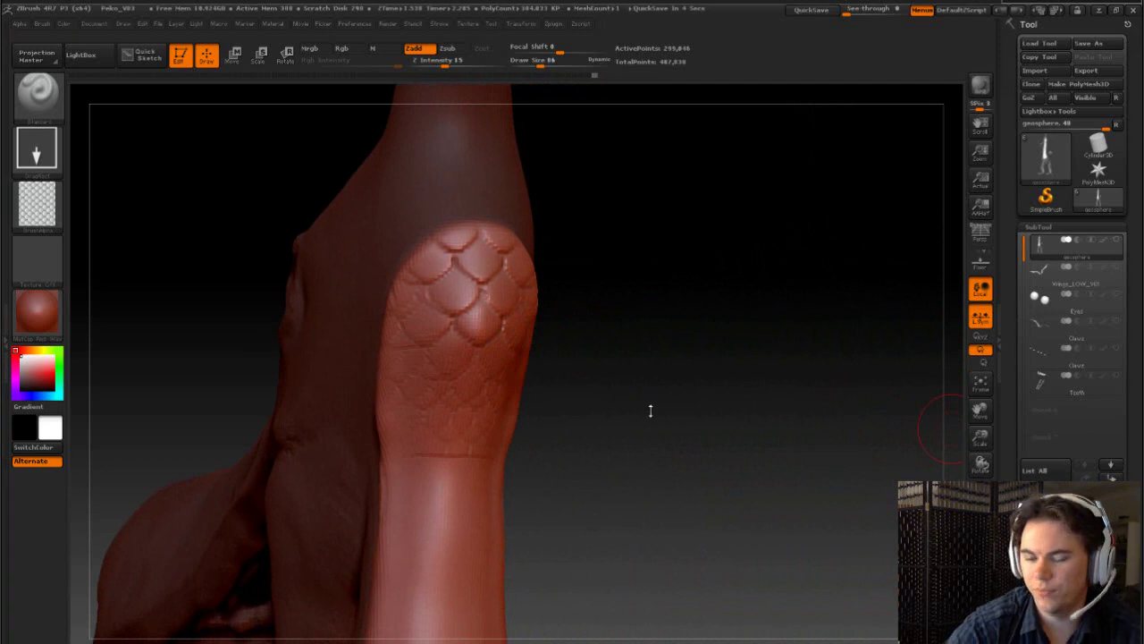
# - Undo the scale stamp on the knee
pyautogui.moveTo(633, 433); pyautogui.dragTo(605, 421)
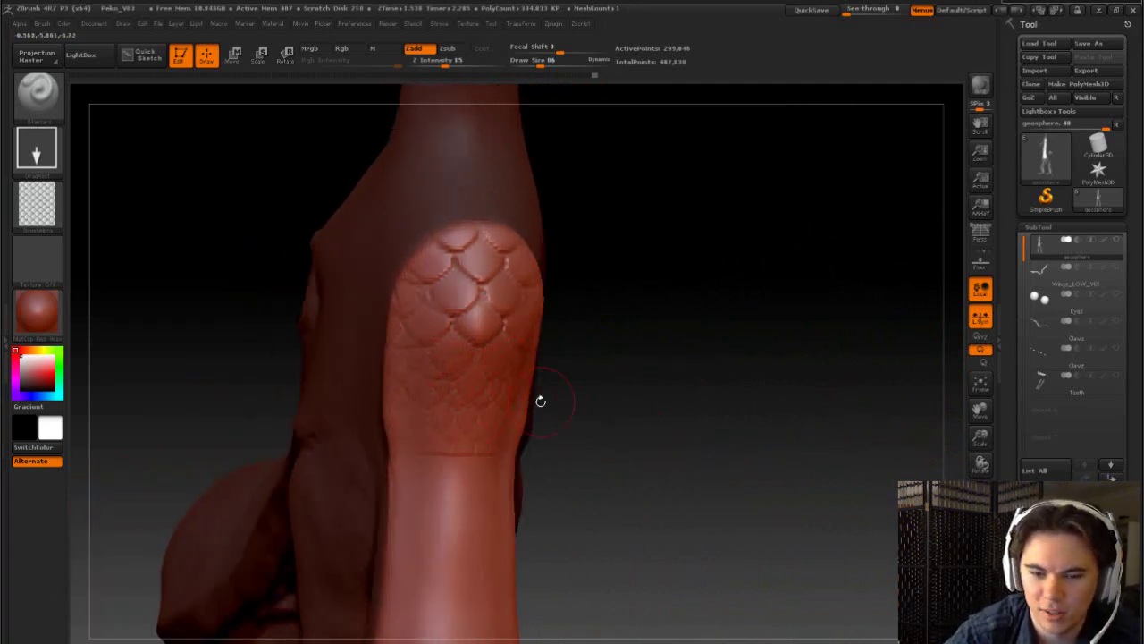
pyautogui.press('b')
pyautogui.press('p')
pyautogui.press('a')
pyautogui.hotkey('ctrl', 'z')
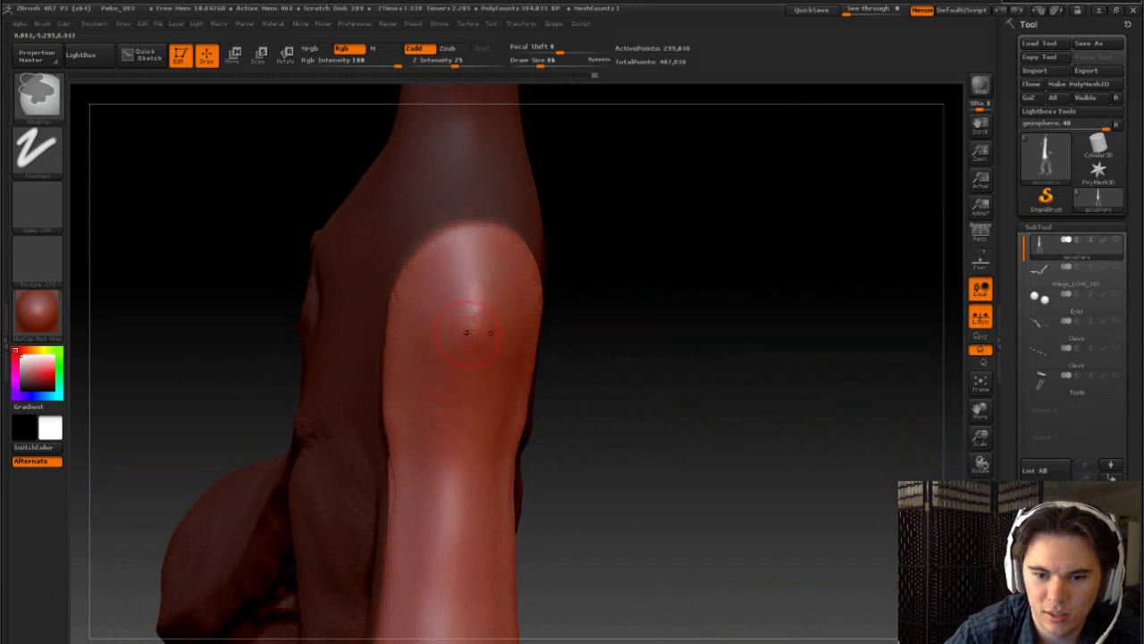
pyautogui.press('b')
pyautogui.press('s')
pyautogui.press('t')
# - Try a larger-brush scale stamp and a FreeHand scale stroke on the knee, undoing both
pyautogui.press('s')
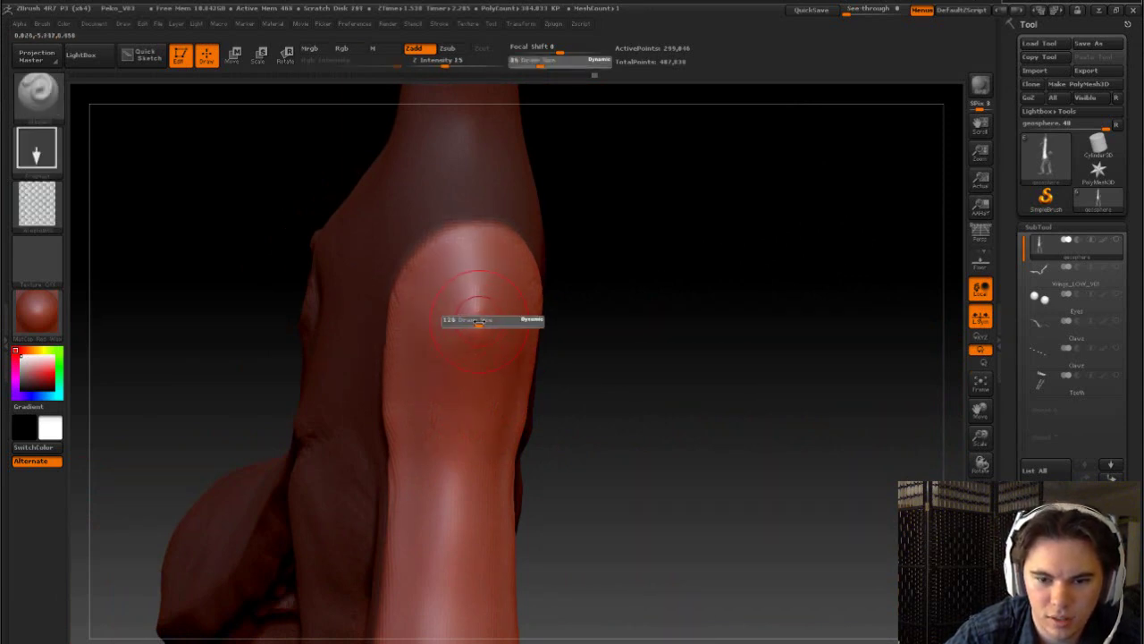
pyautogui.moveTo(471, 321); pyautogui.dragTo(483, 319)
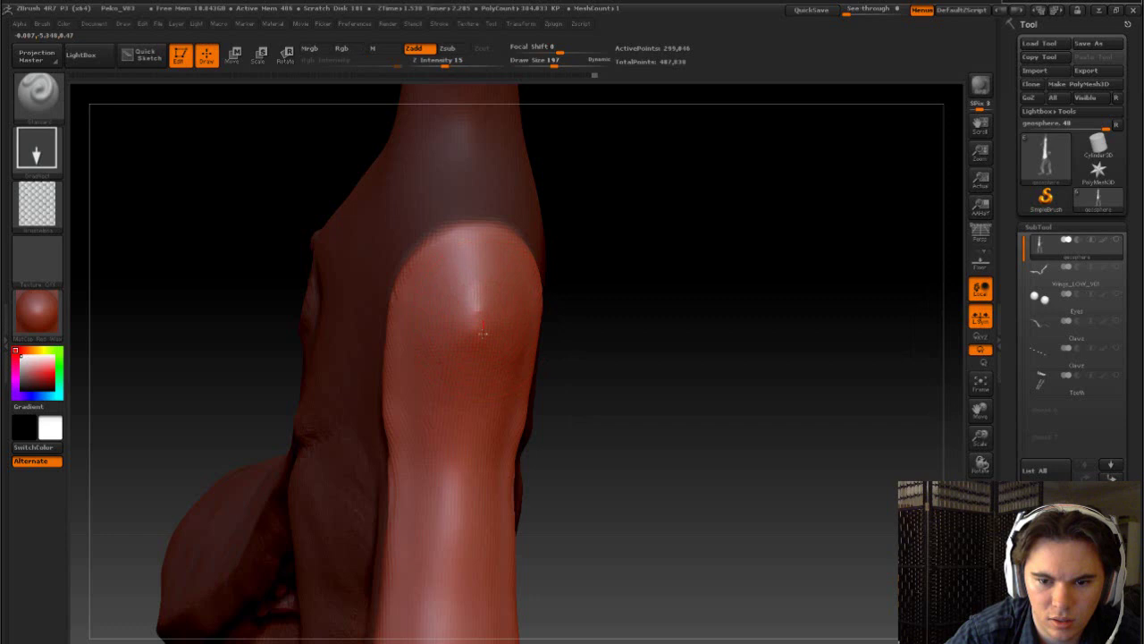
pyautogui.moveTo(490, 390); pyautogui.dragTo(511, 586)
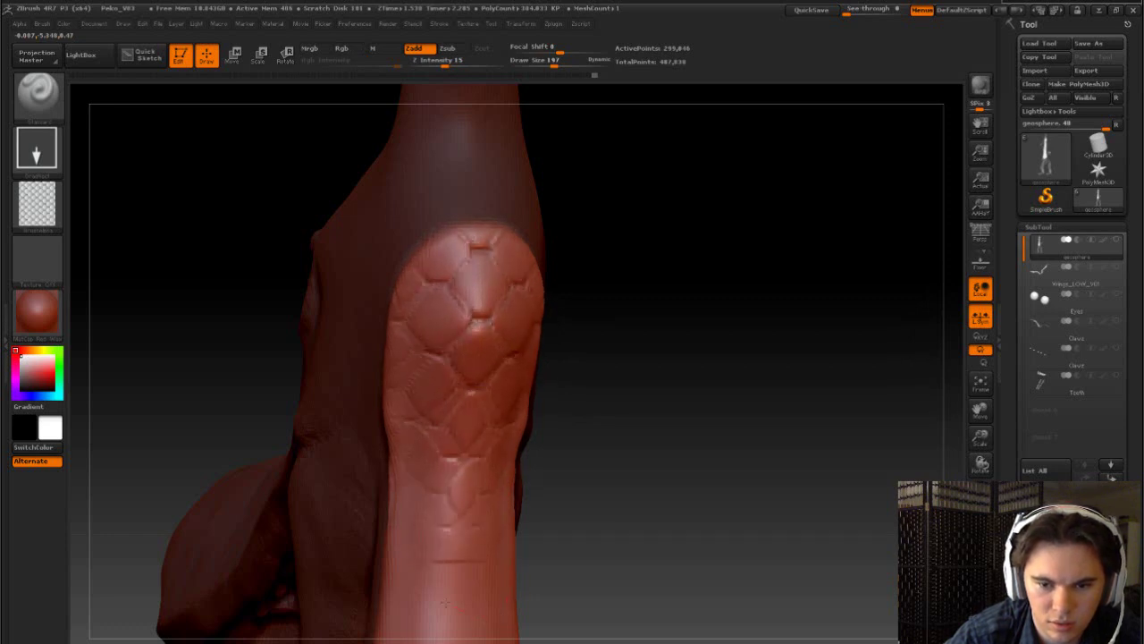
pyautogui.hotkey('ctrl', 'z')
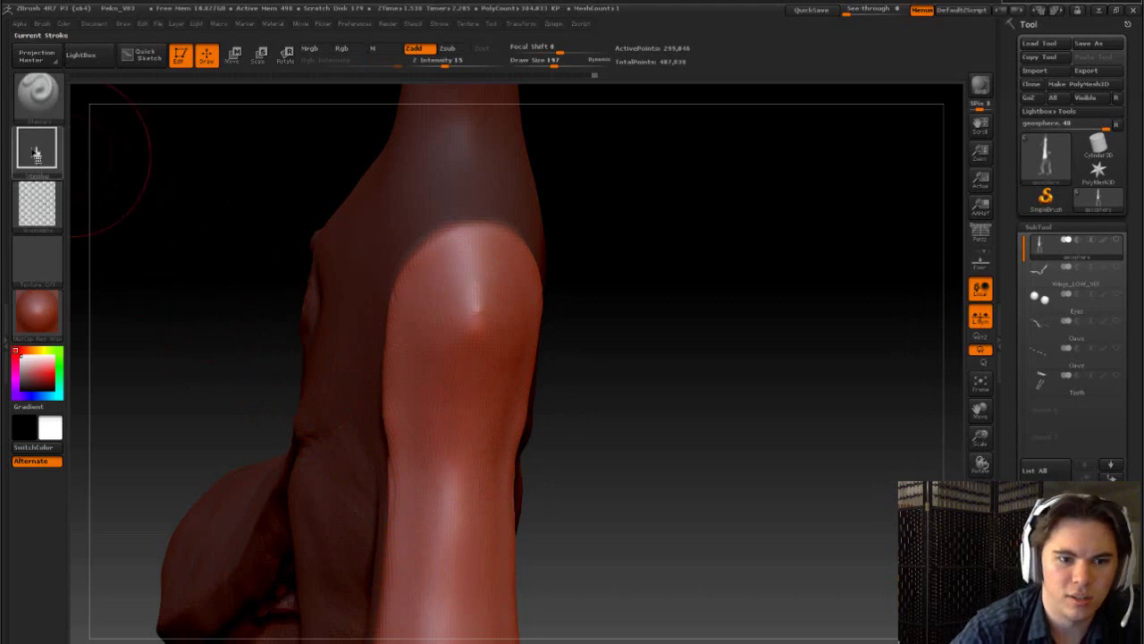
pyautogui.click(36, 153)
pyautogui.click(36, 153)
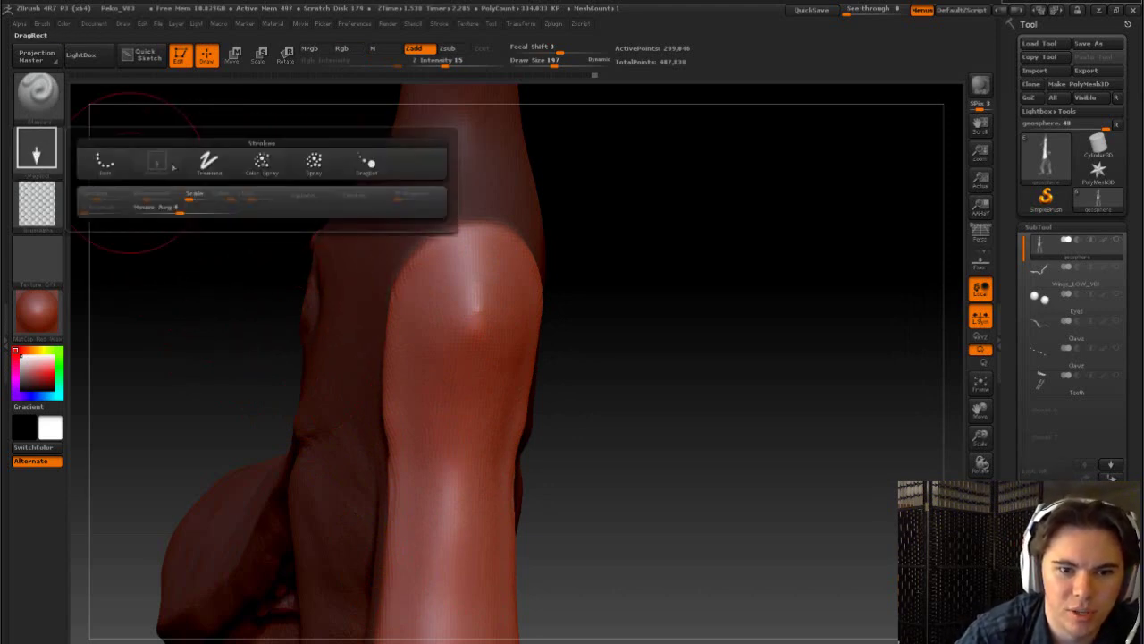
pyautogui.click(206, 165)
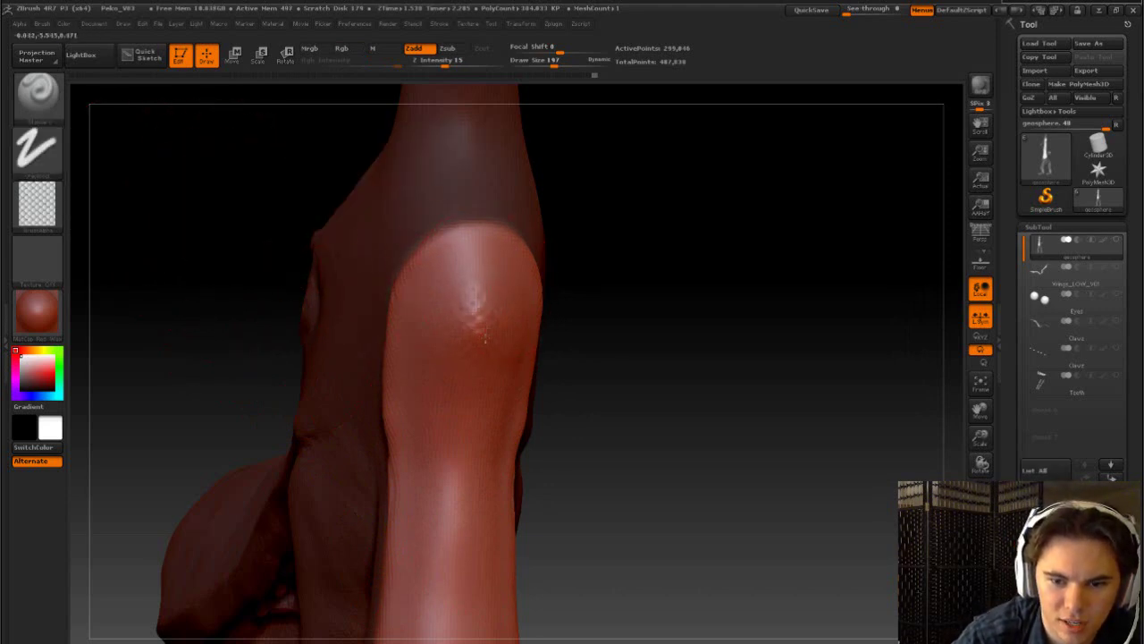
pyautogui.hotkey('ctrl', 'z')
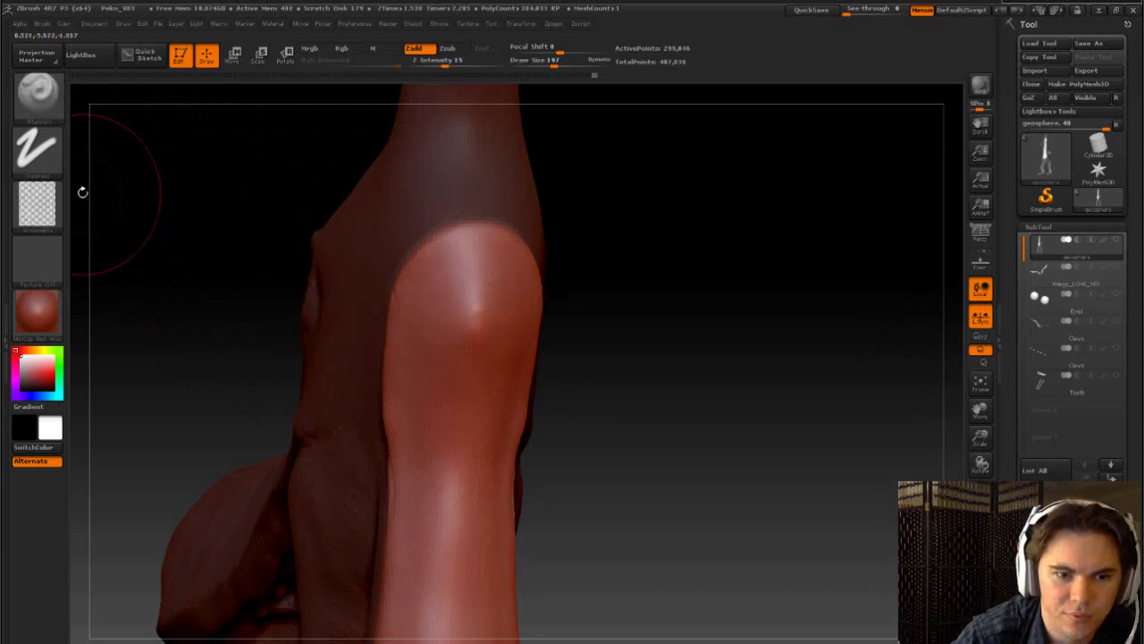
# - Try Dots and Spray strokes with the scale alpha, undo them, and return to DragRect
pyautogui.click(41, 159)
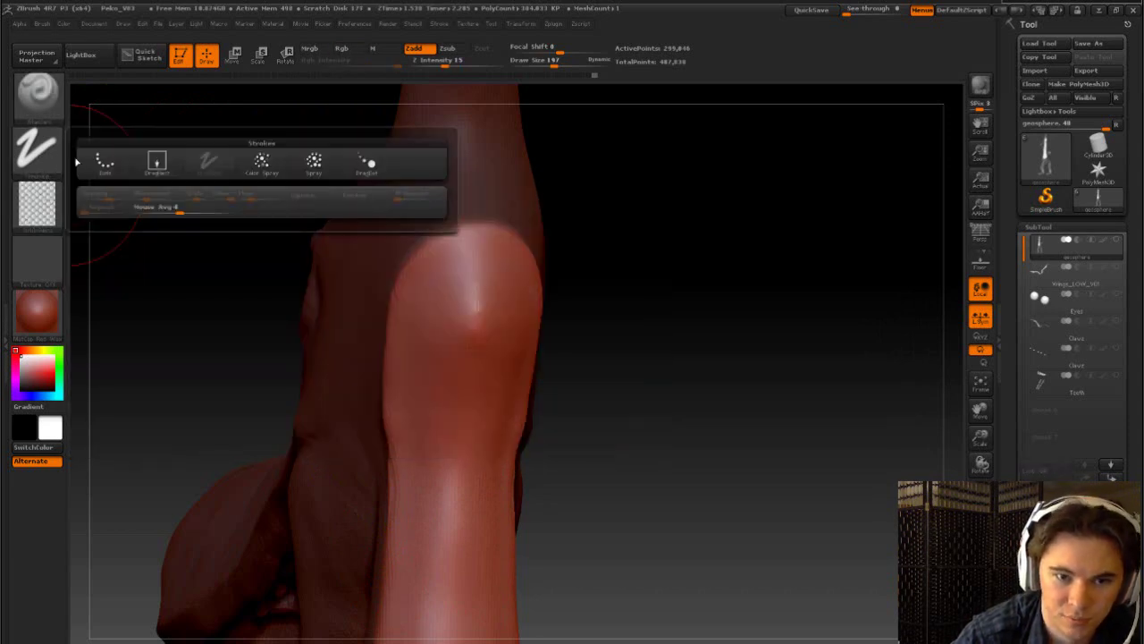
pyautogui.click(259, 161)
pyautogui.moveTo(480, 293); pyautogui.dragTo(474, 420)
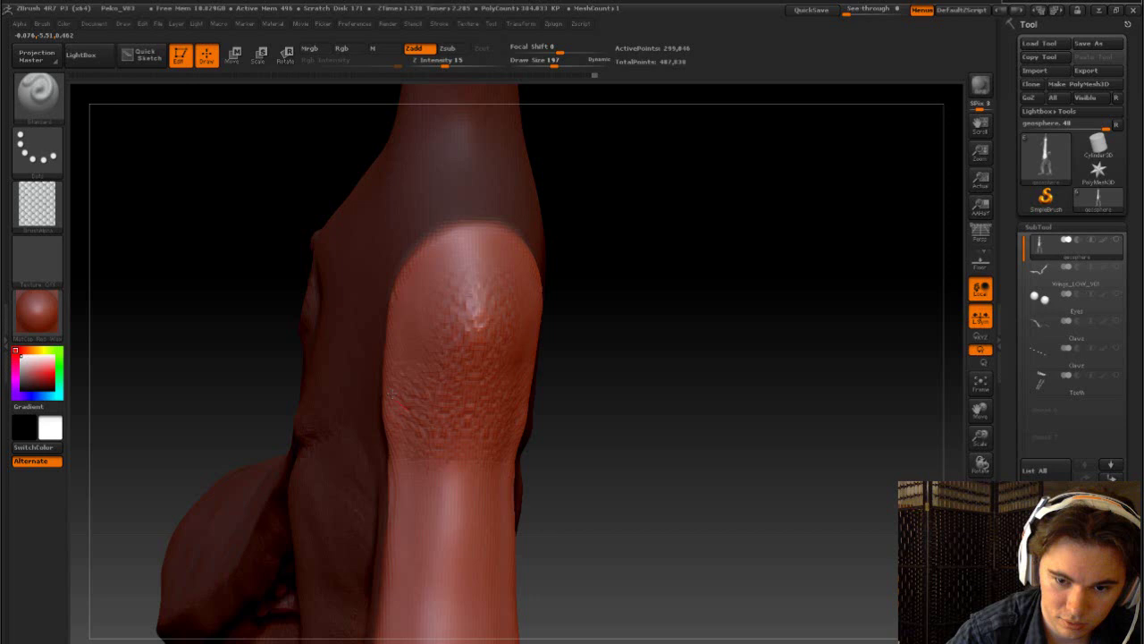
pyautogui.hotkey('ctrl', 'z')
pyautogui.click(36, 173)
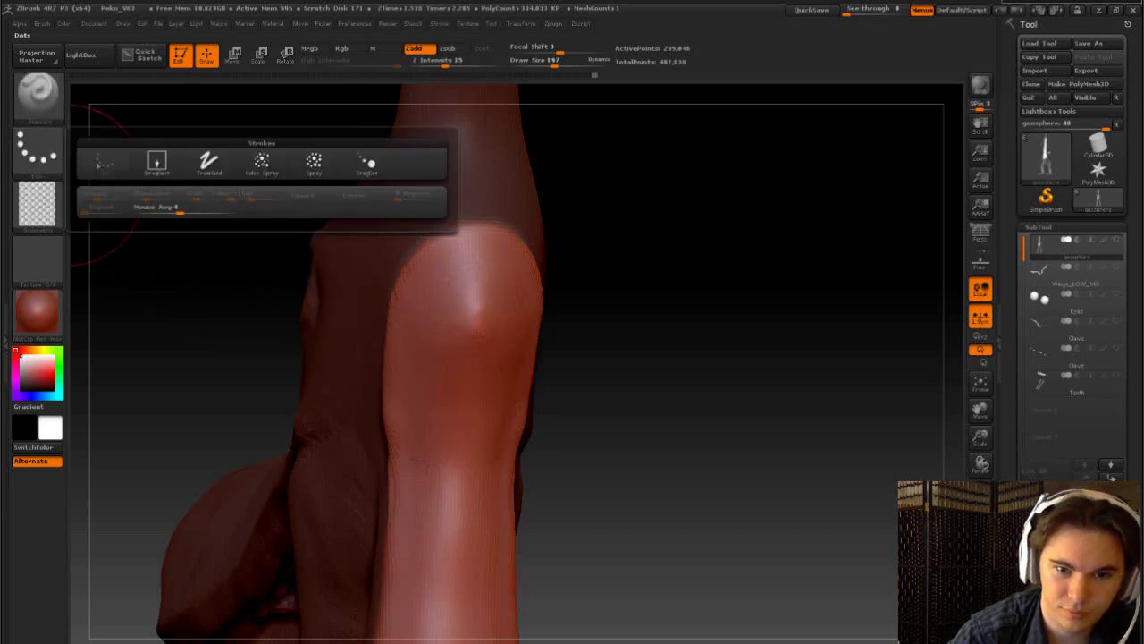
pyautogui.click(314, 164)
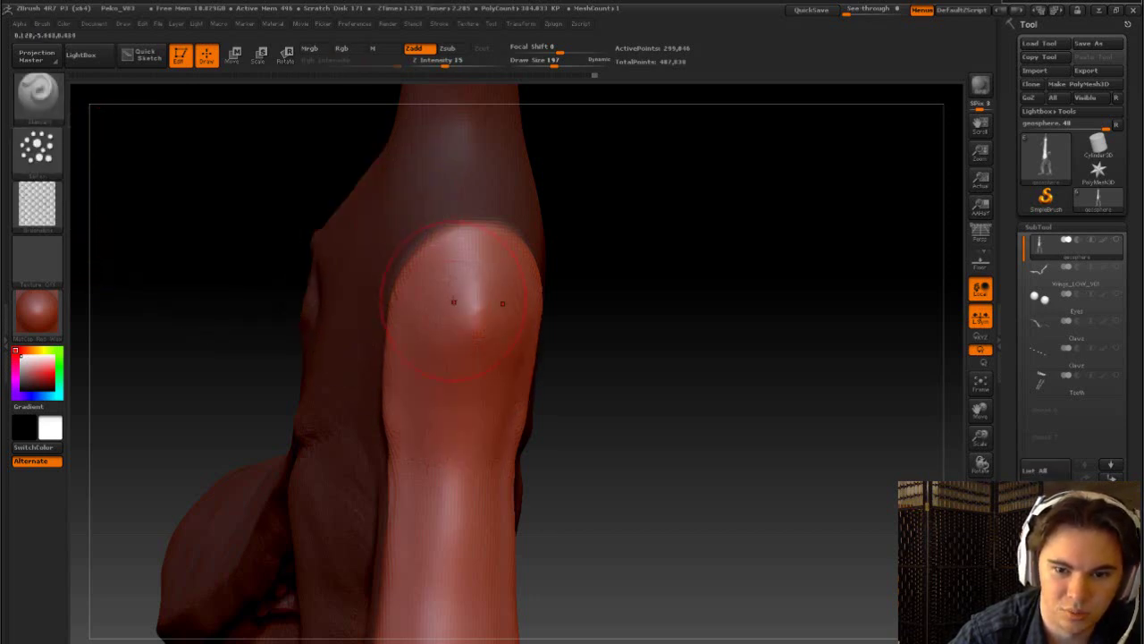
pyautogui.moveTo(474, 308)
pyautogui.mouseDown()
pyautogui.moveTo(438, 492)
pyautogui.moveTo(429, 626)
pyautogui.mouseUp()
pyautogui.moveTo(617, 536); pyautogui.dragTo(599, 499)
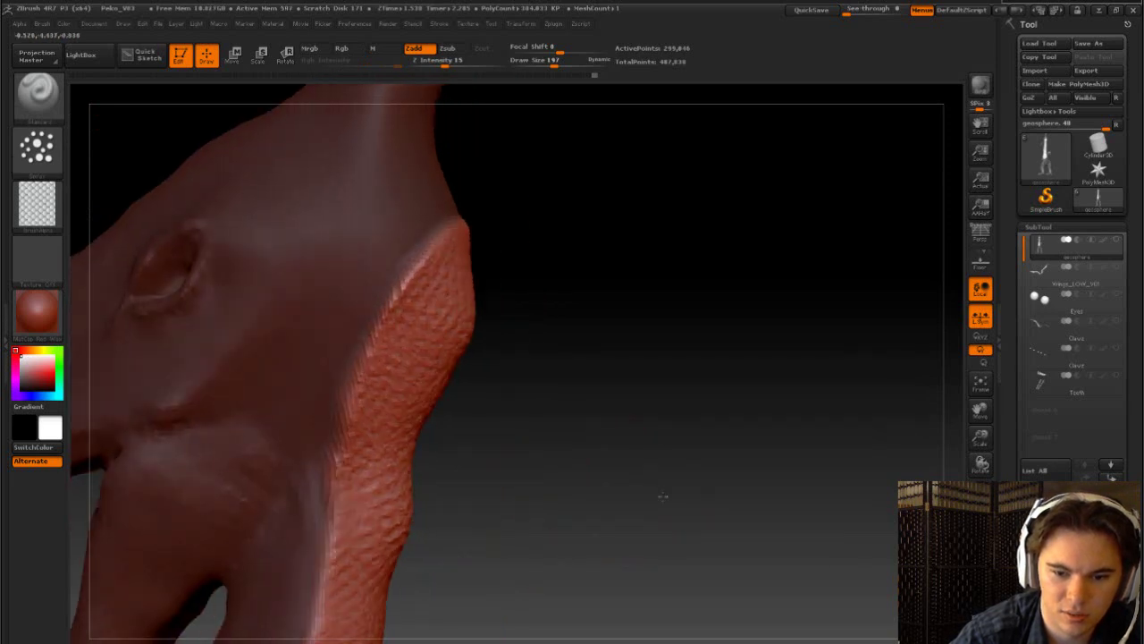
pyautogui.hotkey('ctrl', 'z')
pyautogui.click(36, 147)
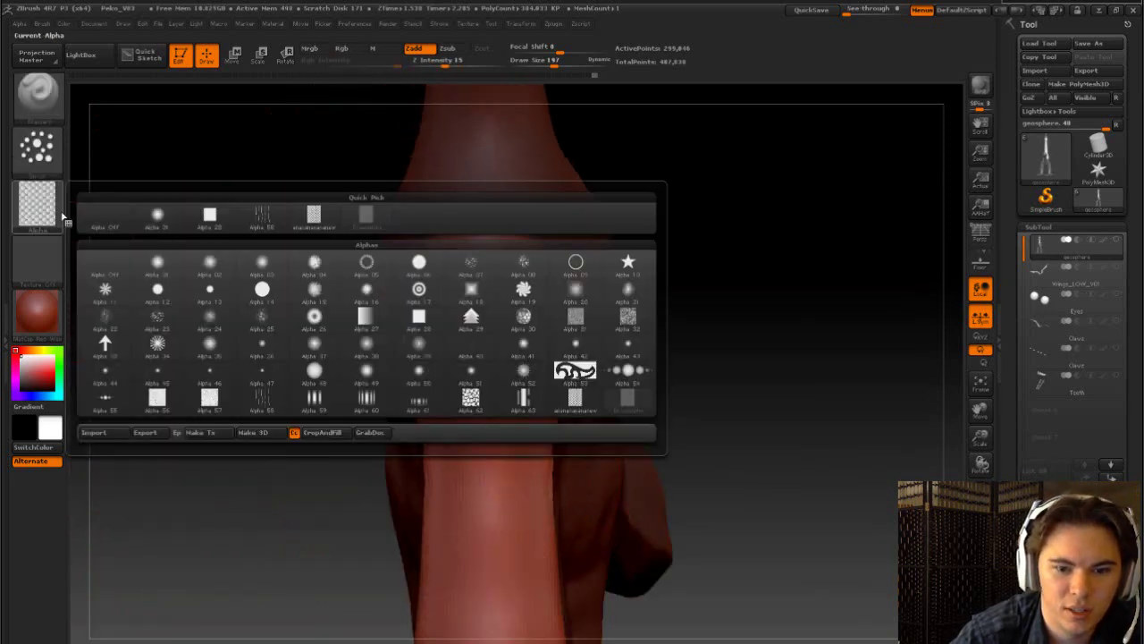
pyautogui.click(33, 159)
# - Enlarge the brush to size 442 and test a scale stamp on the upper leg, then undo it
pyautogui.click(160, 166)
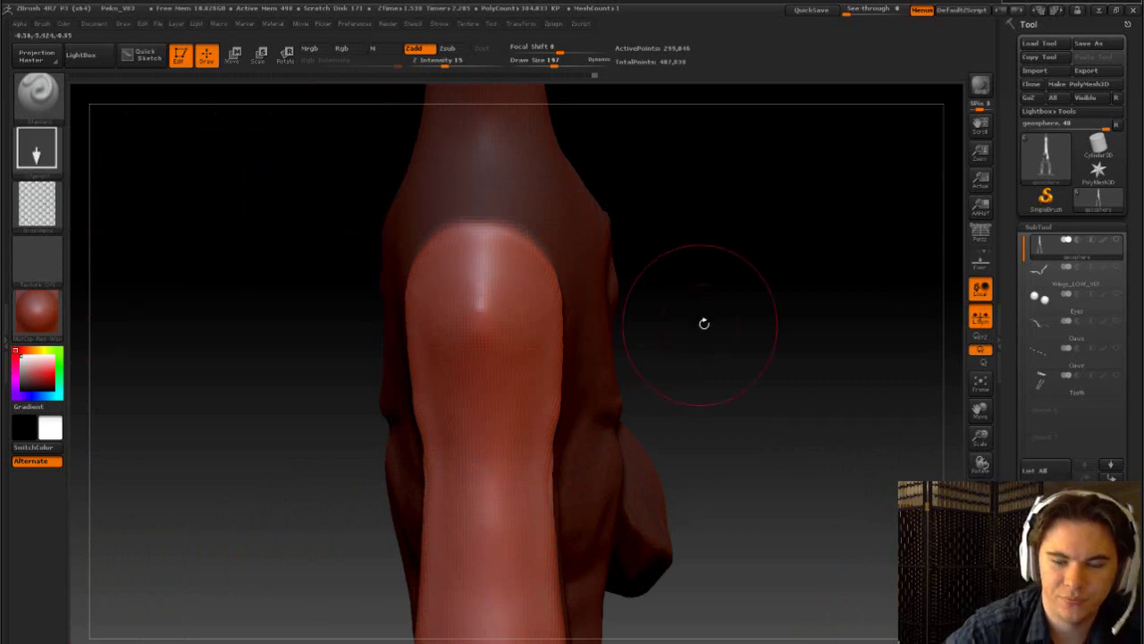
pyautogui.moveTo(702, 322)
pyautogui.mouseDown()
pyautogui.moveTo(687, 361)
pyautogui.moveTo(633, 327)
pyautogui.mouseUp()
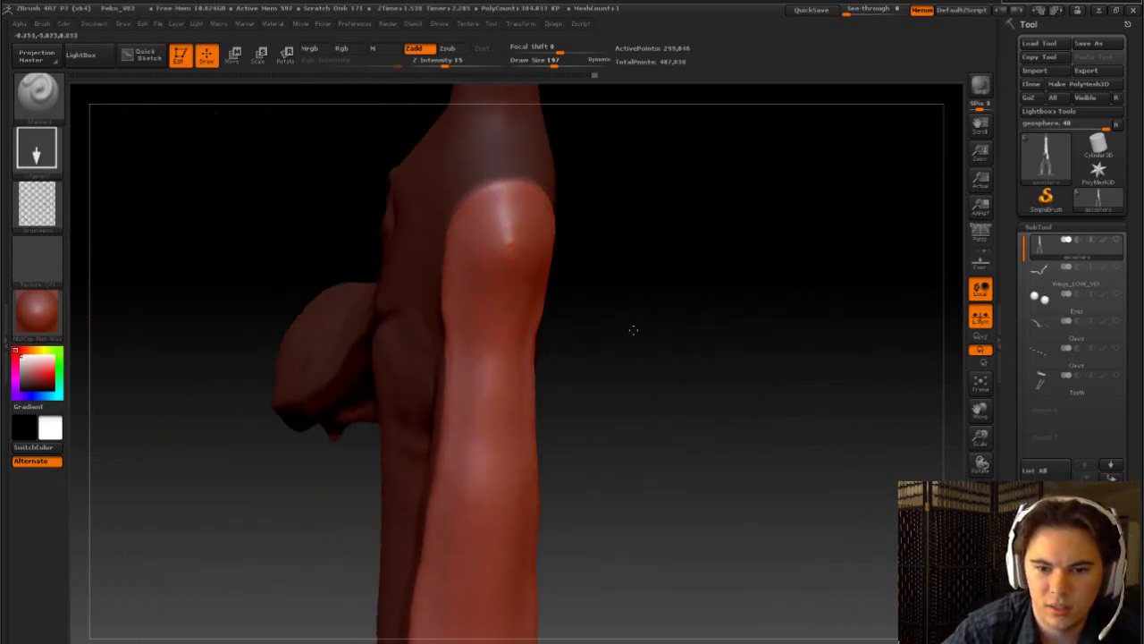
pyautogui.press('s')
pyautogui.moveTo(494, 279); pyautogui.dragTo(510, 279)
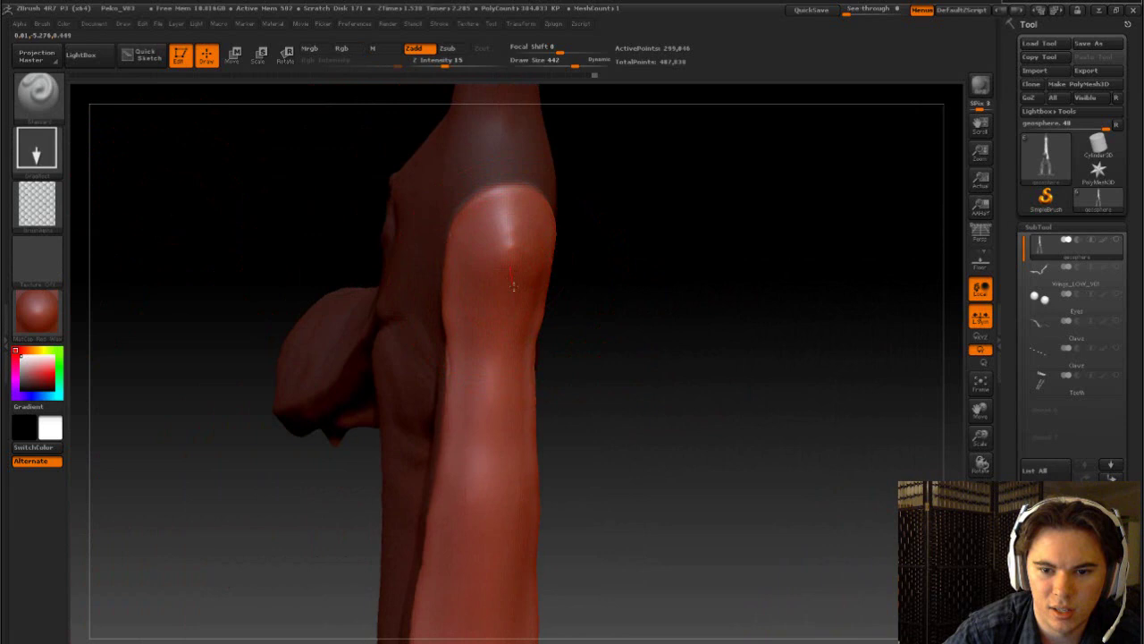
pyautogui.moveTo(522, 330)
pyautogui.mouseDown()
pyautogui.moveTo(544, 376)
pyautogui.moveTo(551, 487)
pyautogui.moveTo(472, 447)
pyautogui.mouseUp()
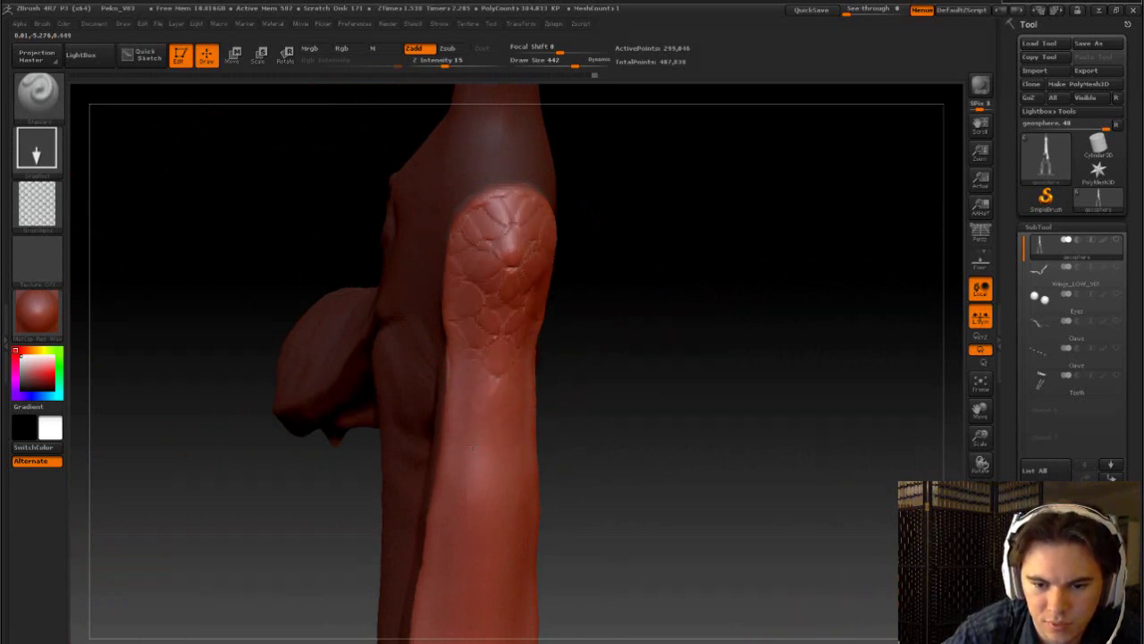
pyautogui.hotkey('ctrl', 'z')
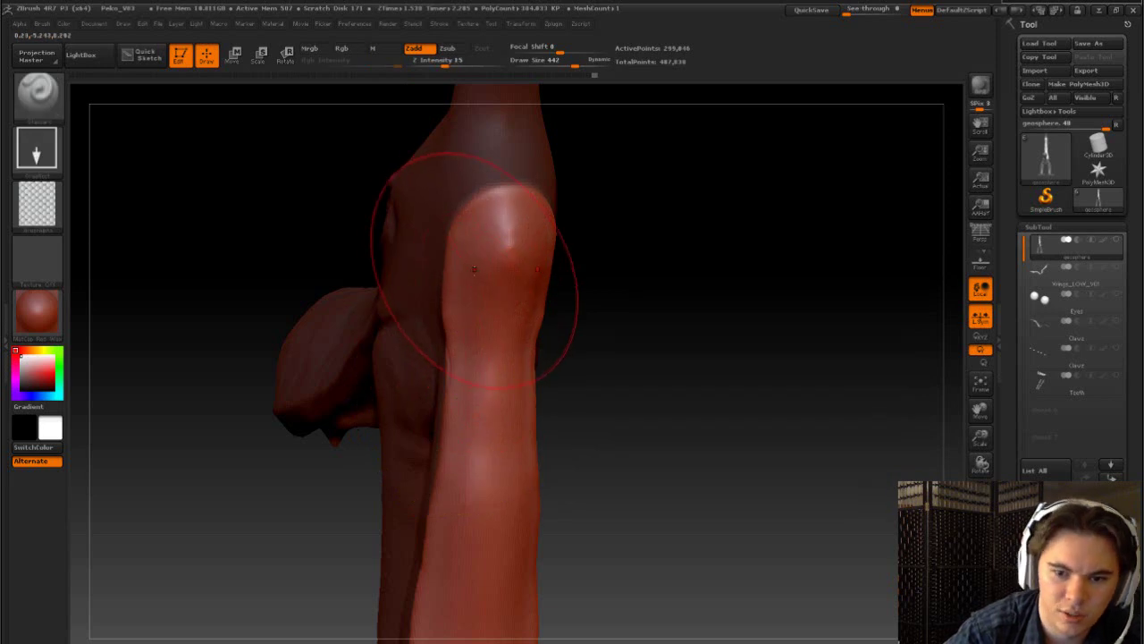
# - Restamp the scale alpha over the upper front leg with larger tiles, then orbit to inspect
pyautogui.moveTo(487, 259)
pyautogui.mouseDown()
pyautogui.moveTo(487, 434)
pyautogui.moveTo(413, 372)
pyautogui.moveTo(381, 314)
pyautogui.moveTo(394, 355)
pyautogui.mouseUp()
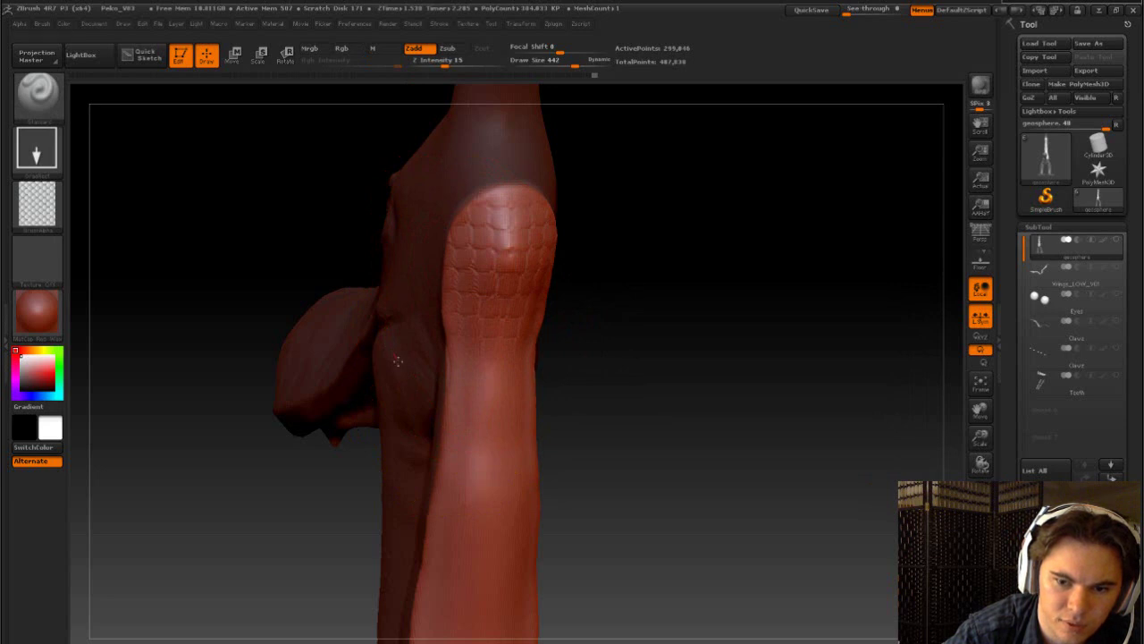
pyautogui.moveTo(367, 366); pyautogui.dragTo(333, 383)
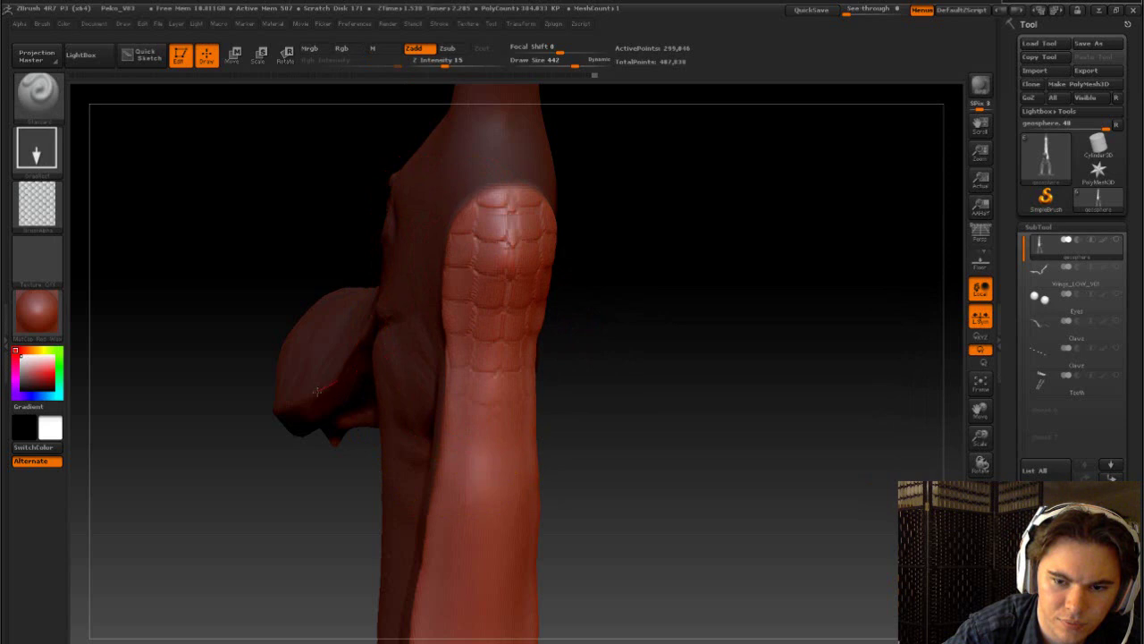
pyautogui.moveTo(309, 395)
pyautogui.mouseDown()
pyautogui.moveTo(277, 421)
pyautogui.moveTo(319, 438)
pyautogui.mouseUp()
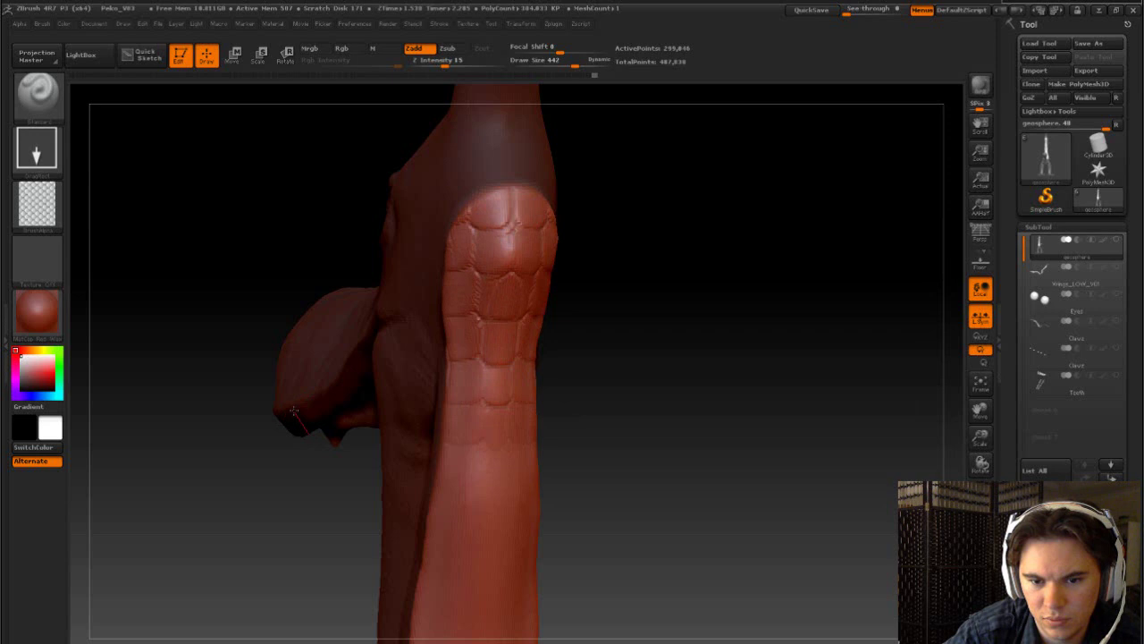
pyautogui.moveTo(293, 405); pyautogui.dragTo(311, 438)
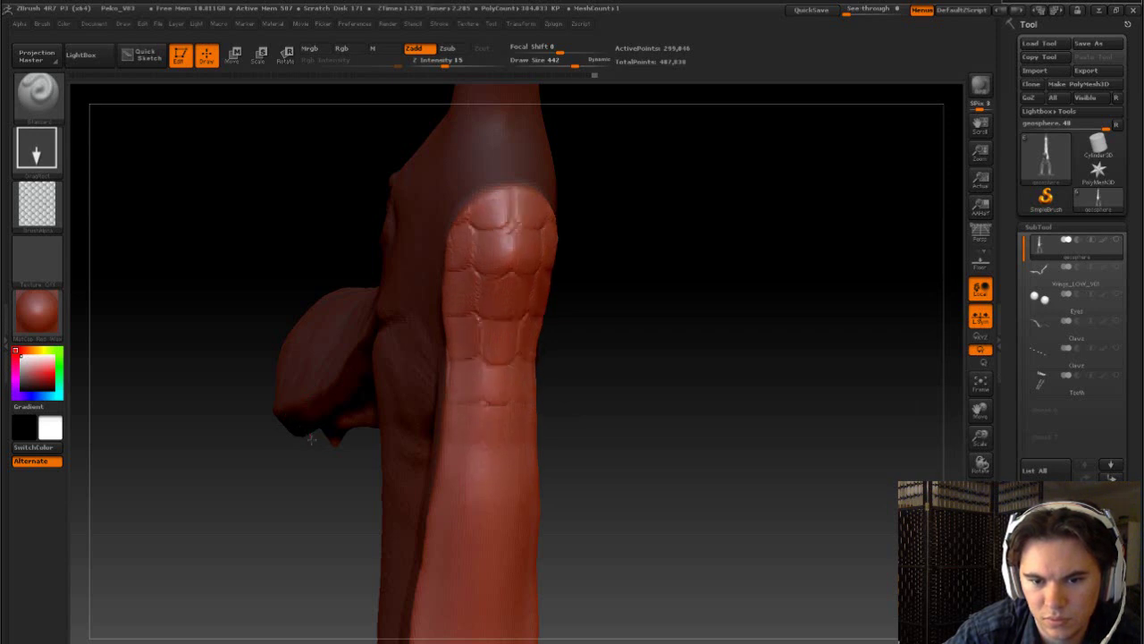
pyautogui.moveTo(667, 401)
pyautogui.mouseDown()
pyautogui.moveTo(694, 412)
pyautogui.moveTo(699, 374)
pyautogui.moveTo(741, 383)
pyautogui.moveTo(707, 375)
pyautogui.moveTo(698, 420)
pyautogui.mouseUp()
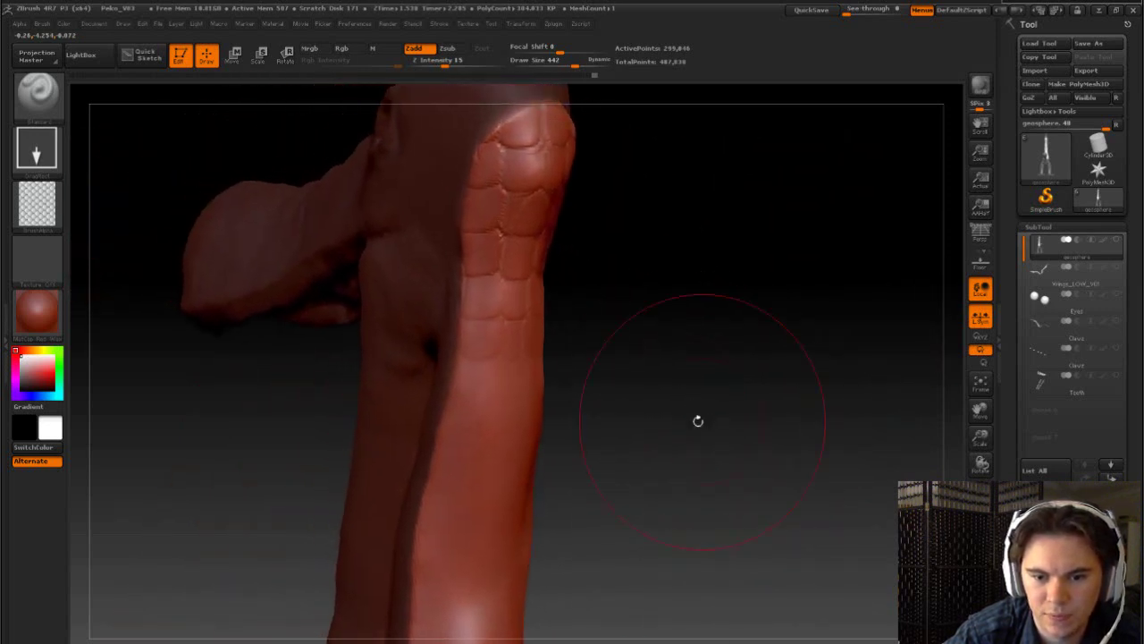
# - Compare leg scale versions with undo/redo, then stamp a full band of scales down the leg
pyautogui.click(476, 402)
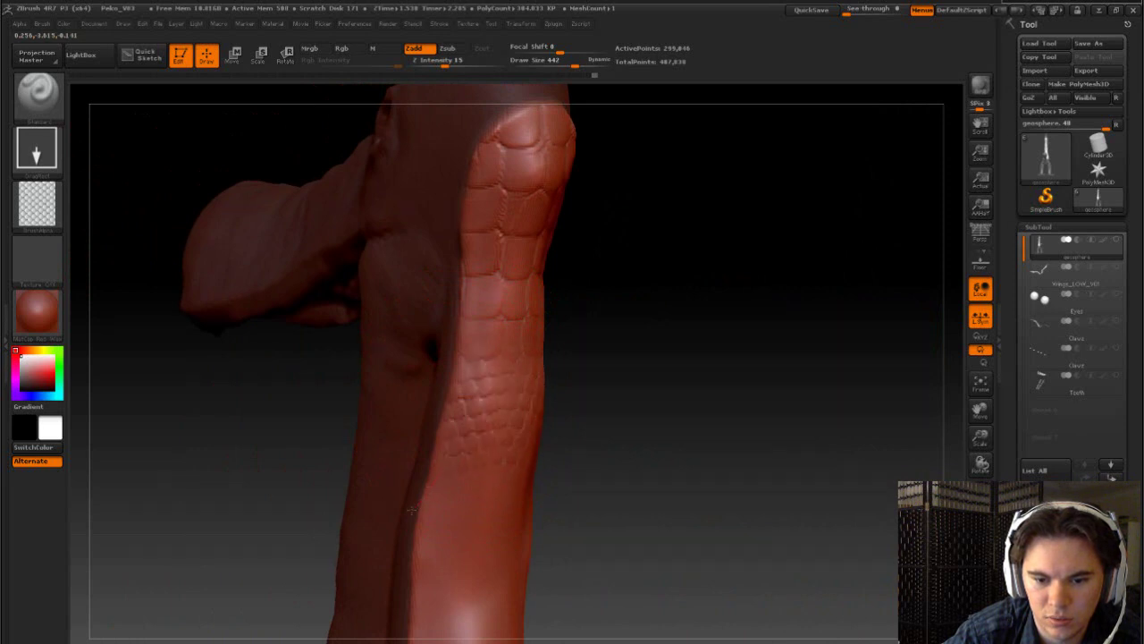
pyautogui.hotkey('ctrl', 'shift', 'z')
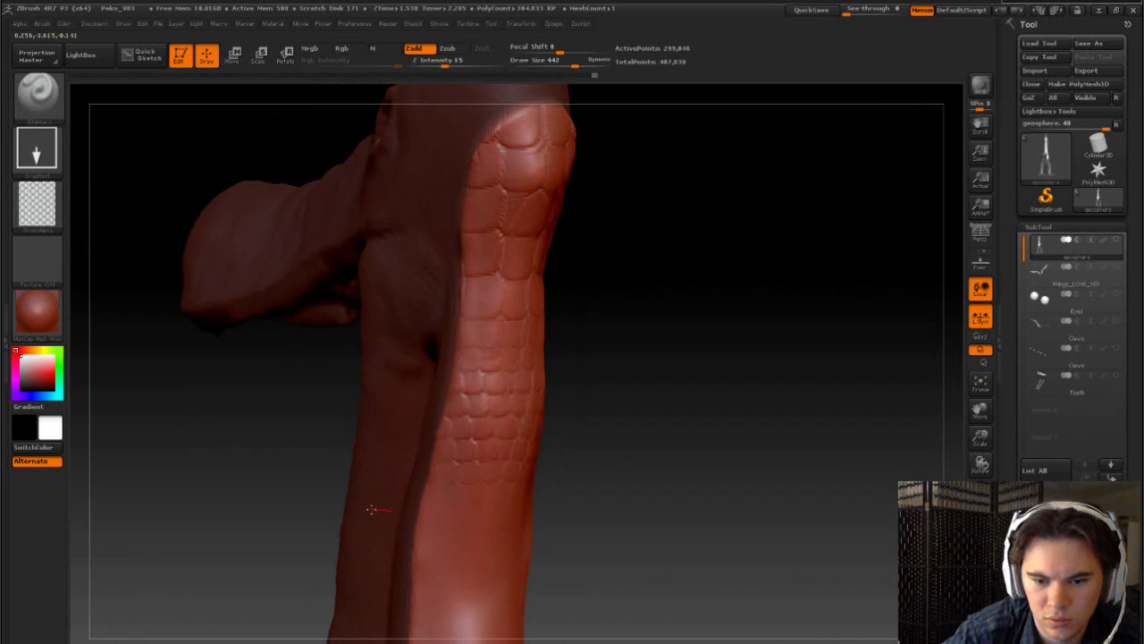
pyautogui.hotkey('ctrl', 'shift', 'z')
pyautogui.hotkey('ctrl', 'z')
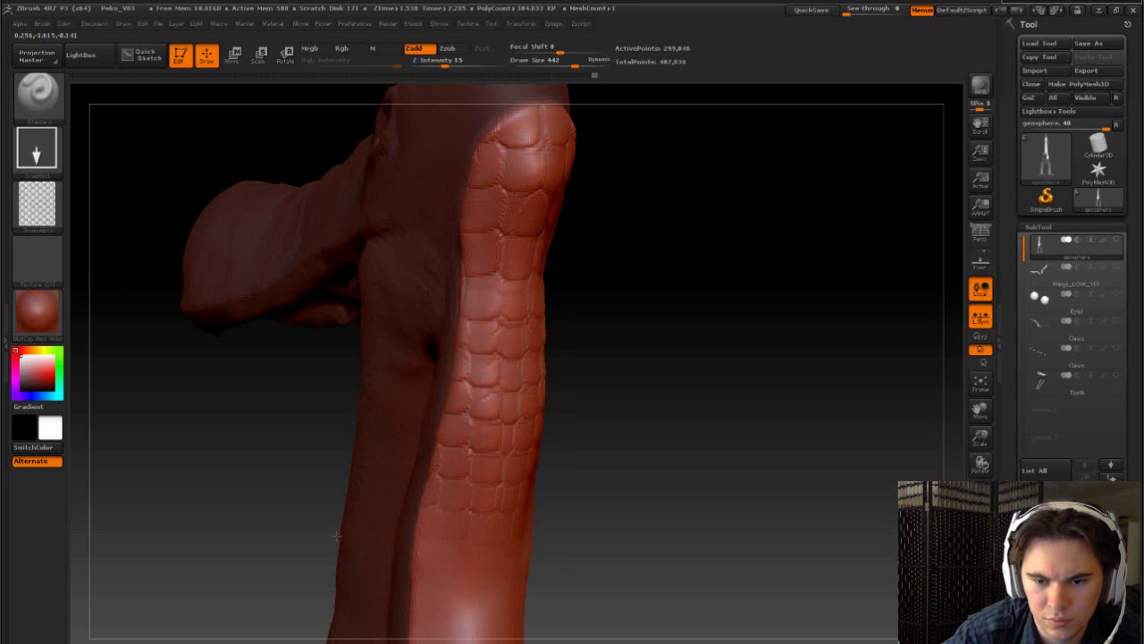
pyautogui.moveTo(649, 465)
pyautogui.mouseDown()
pyautogui.moveTo(663, 398)
pyautogui.moveTo(559, 370)
pyautogui.moveTo(610, 373)
pyautogui.moveTo(603, 384)
pyautogui.moveTo(620, 396)
pyautogui.moveTo(675, 375)
pyautogui.mouseUp()
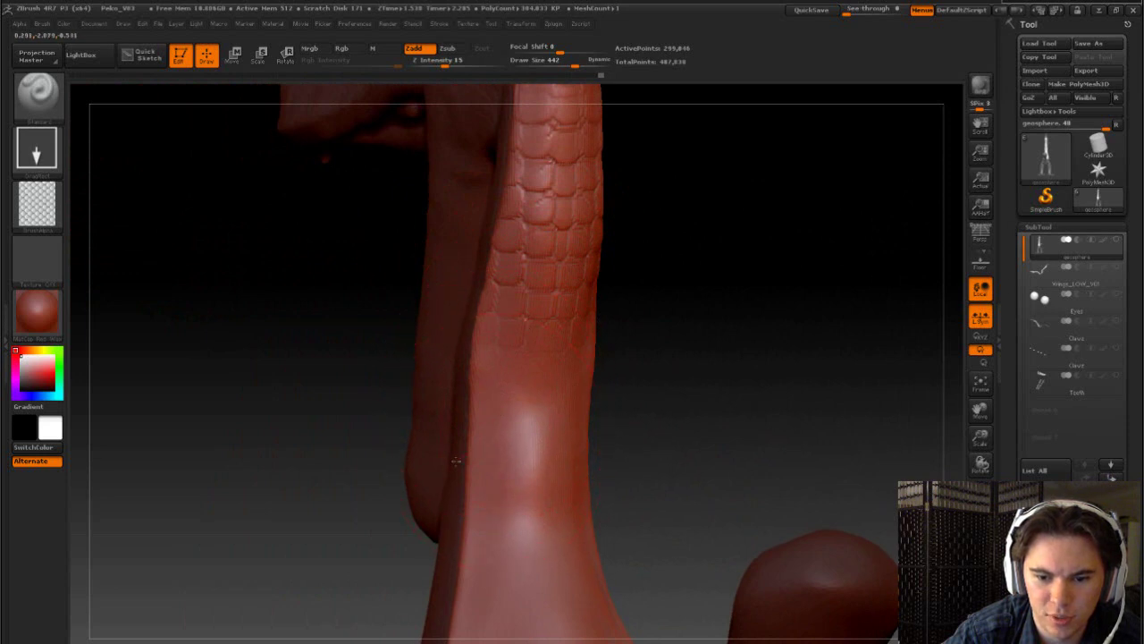
pyautogui.moveTo(412, 474)
pyautogui.mouseDown()
pyautogui.moveTo(293, 431)
pyautogui.moveTo(305, 447)
pyautogui.moveTo(707, 332)
pyautogui.moveTo(676, 486)
pyautogui.mouseUp()
pyautogui.moveTo(656, 439)
pyautogui.mouseDown()
pyautogui.moveTo(703, 153)
pyautogui.moveTo(695, 339)
pyautogui.moveTo(749, 453)
pyautogui.moveTo(636, 373)
pyautogui.moveTo(665, 373)
pyautogui.moveTo(511, 505)
pyautogui.mouseUp()
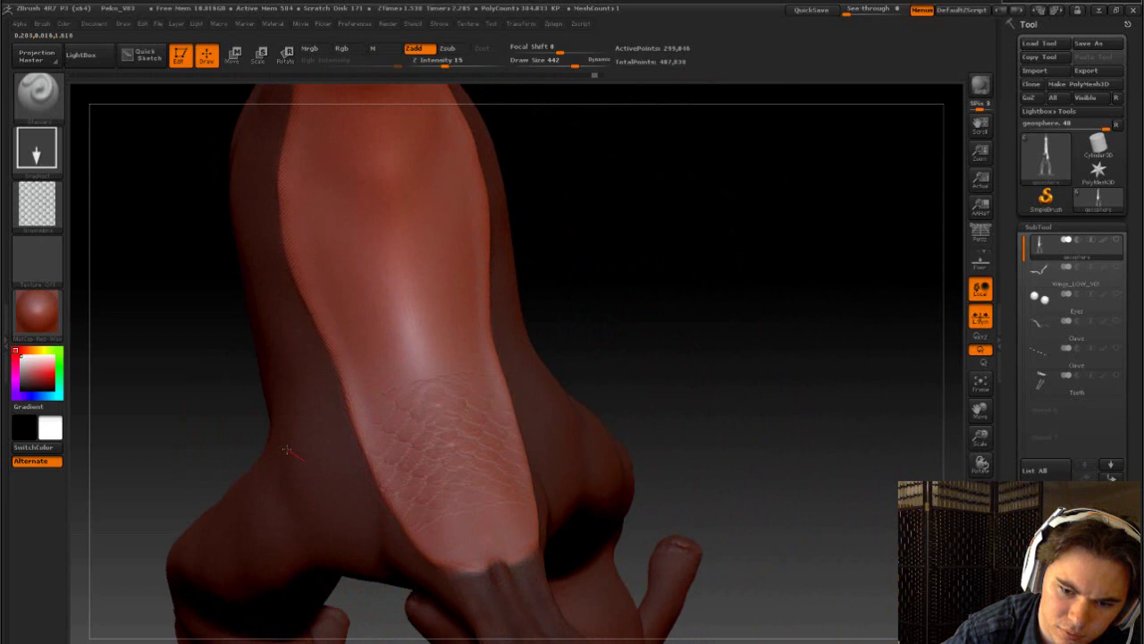
# - Stamp the belly with progressively larger scales, then undo back to the fine crackle texture
pyautogui.moveTo(253, 423)
pyautogui.mouseDown()
pyautogui.moveTo(251, 414)
pyautogui.moveTo(238, 459)
pyautogui.moveTo(230, 420)
pyautogui.moveTo(656, 382)
pyautogui.moveTo(537, 393)
pyautogui.mouseUp()
pyautogui.hotkey('ctrl', 'z')
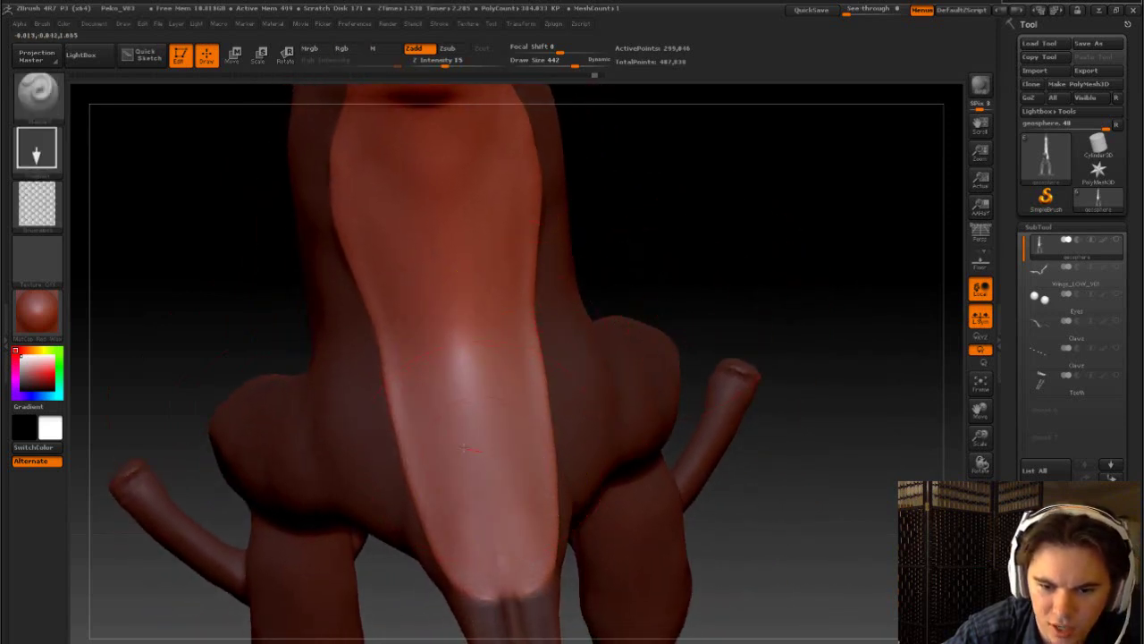
pyautogui.moveTo(464, 448)
pyautogui.mouseDown()
pyautogui.moveTo(375, 384)
pyautogui.moveTo(347, 325)
pyautogui.mouseUp()
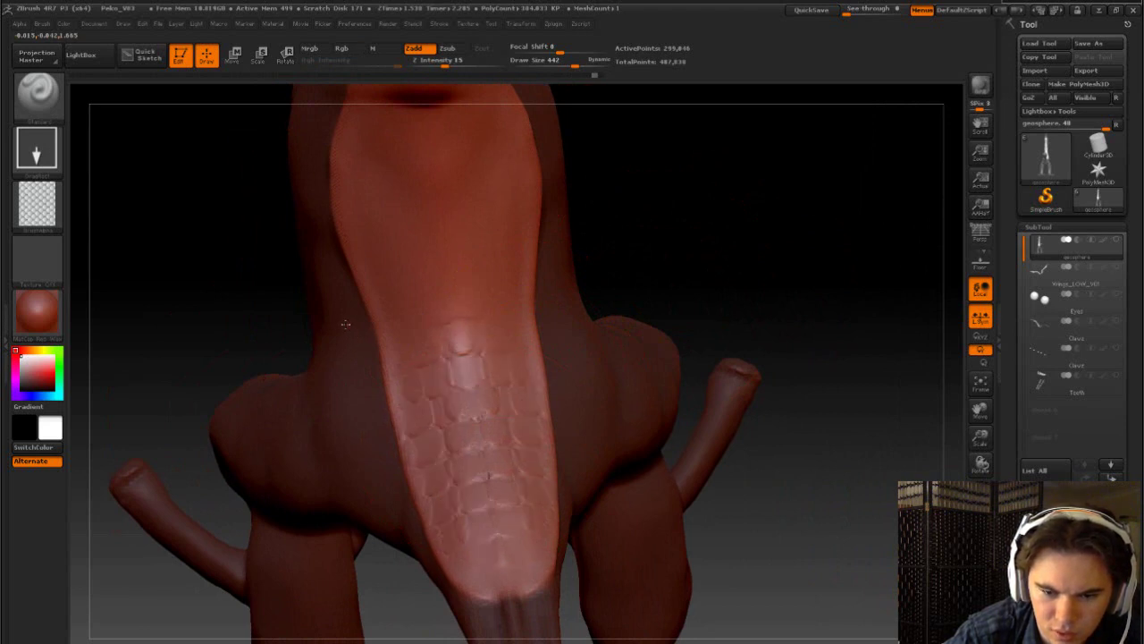
pyautogui.moveTo(351, 324)
pyautogui.mouseDown()
pyautogui.moveTo(407, 292)
pyautogui.moveTo(499, 284)
pyautogui.moveTo(455, 284)
pyautogui.mouseUp()
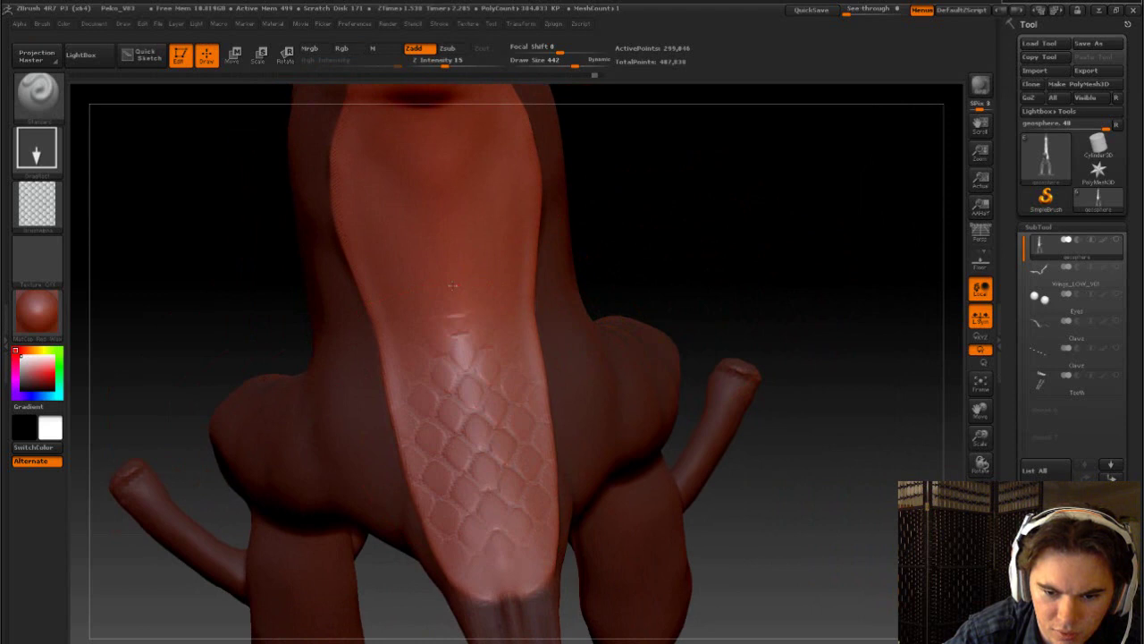
pyautogui.moveTo(451, 257); pyautogui.dragTo(439, 216)
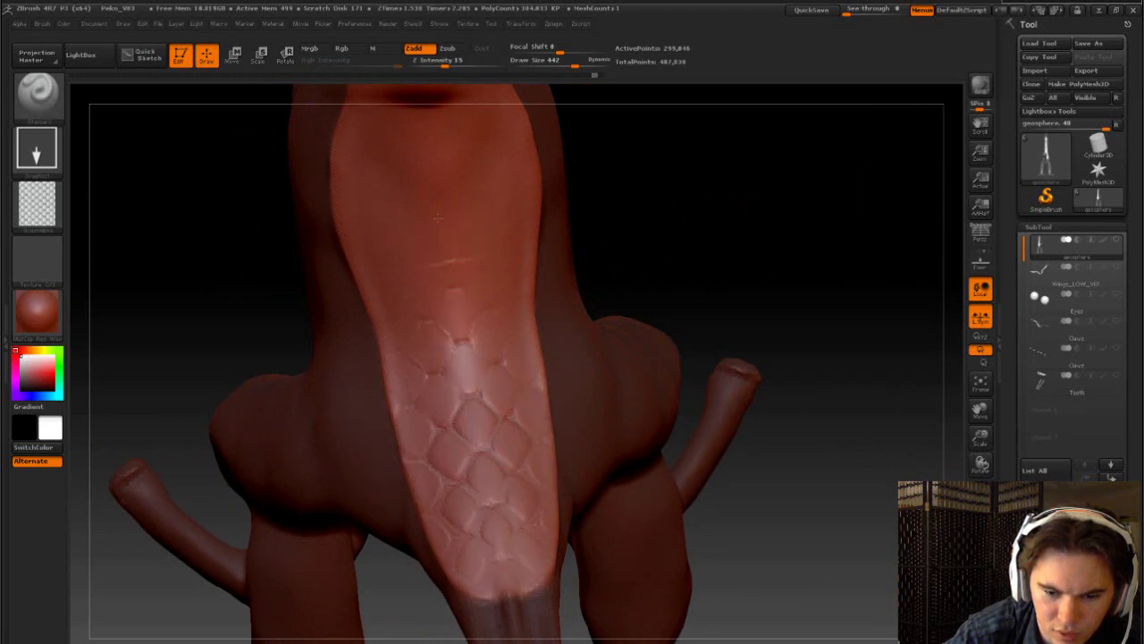
pyautogui.hotkey('ctrl', 'z')
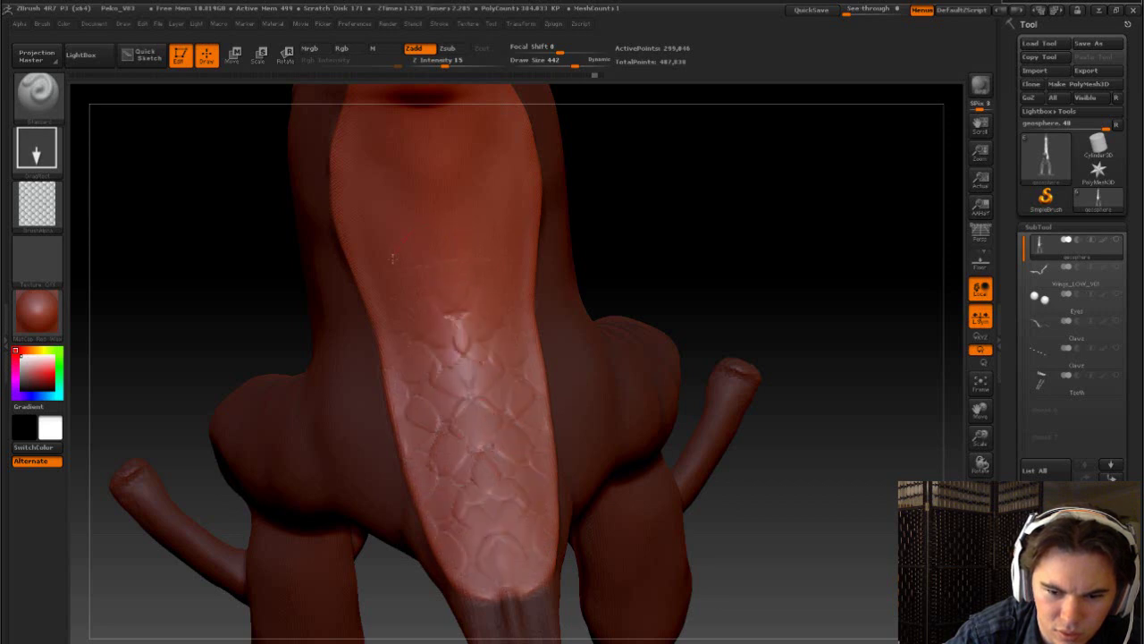
pyautogui.hotkey('ctrl', 'z')
pyautogui.hotkey('ctrl', 'z')
pyautogui.hotkey('ctrl', 'z')
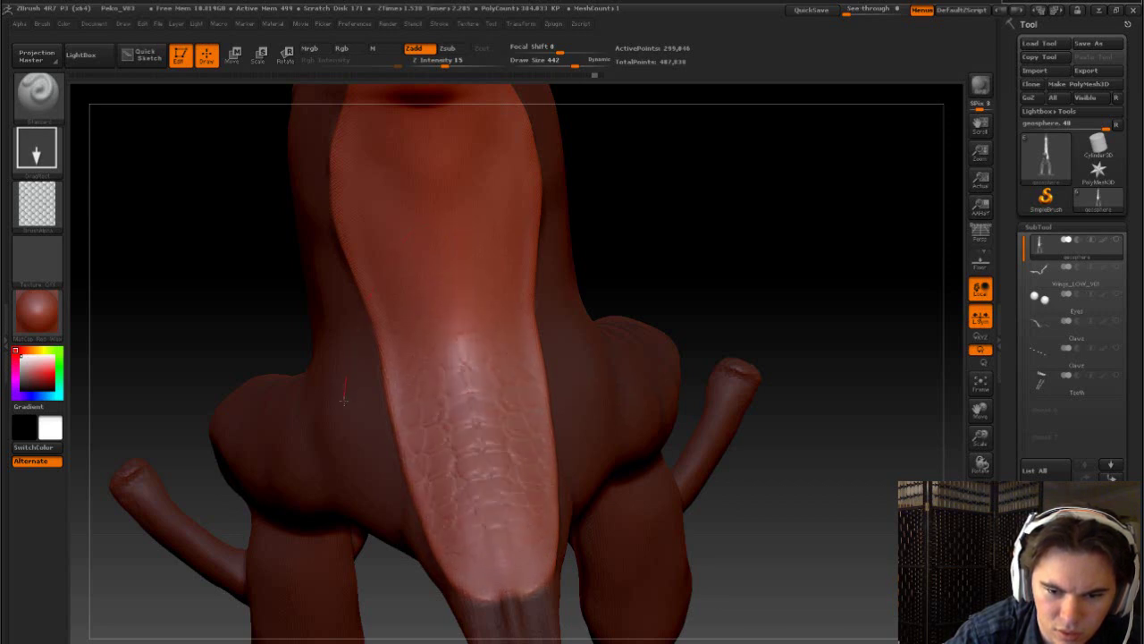
pyautogui.hotkey('ctrl', 'z')
pyautogui.hotkey('ctrl', 'z')
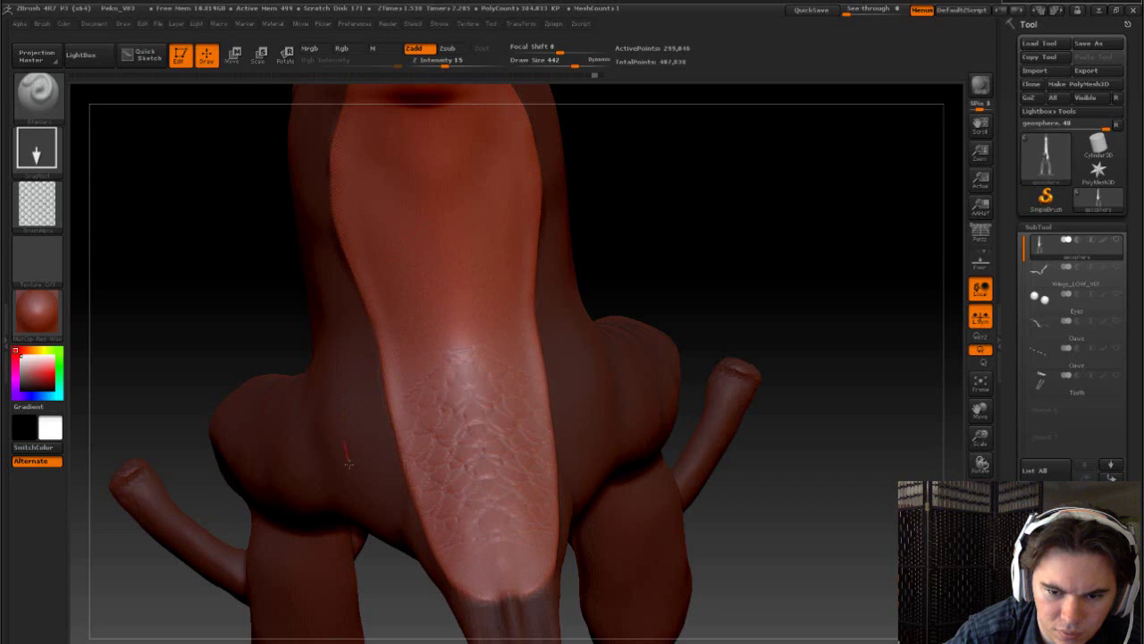
pyautogui.hotkey('ctrl', 'z')
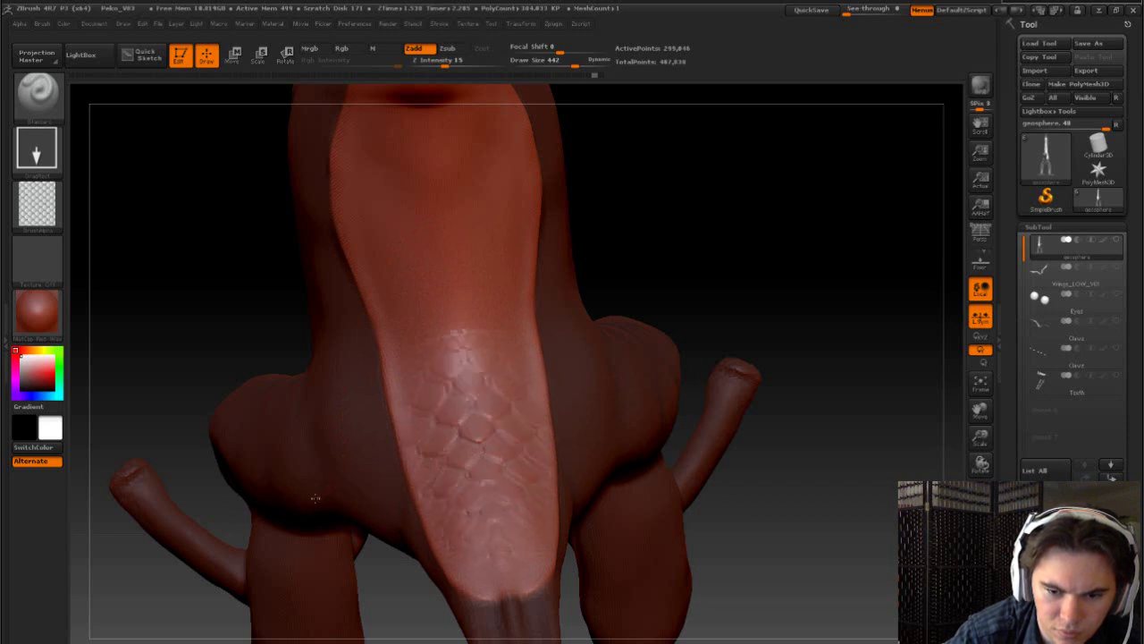
# - Try softening the belly scales, then undo/redo until the large defined scales are restored
pyautogui.keyDown('shift'); pyautogui.moveTo(452, 429); pyautogui.dragTo(461, 329); pyautogui.keyUp('shift')
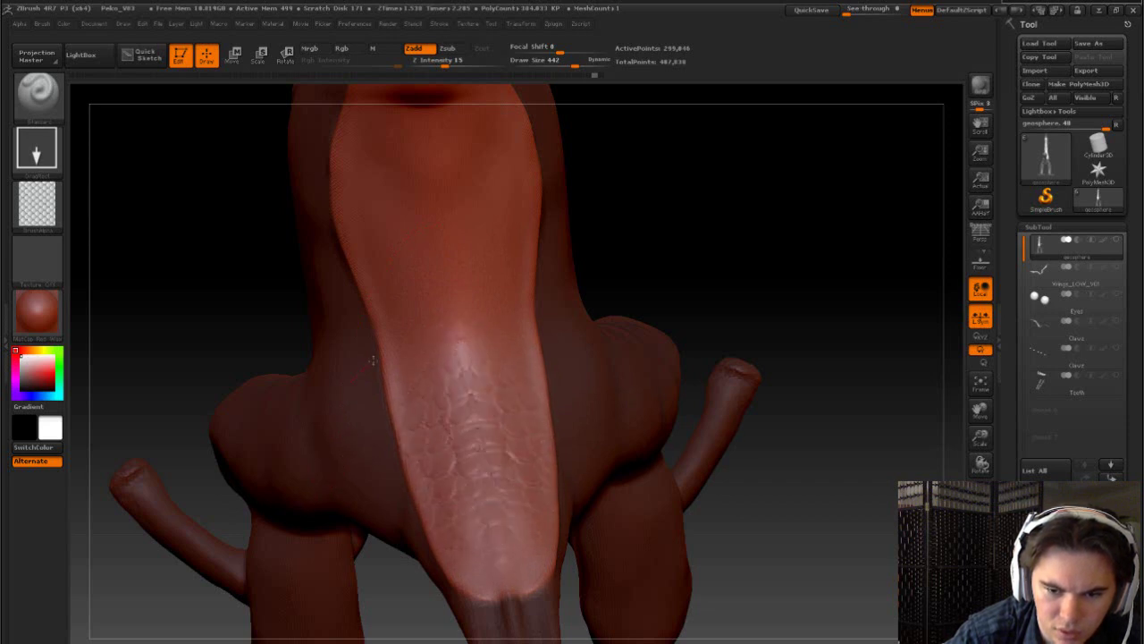
pyautogui.hotkey('ctrl', 'z')
pyautogui.hotkey('ctrl', 'z')
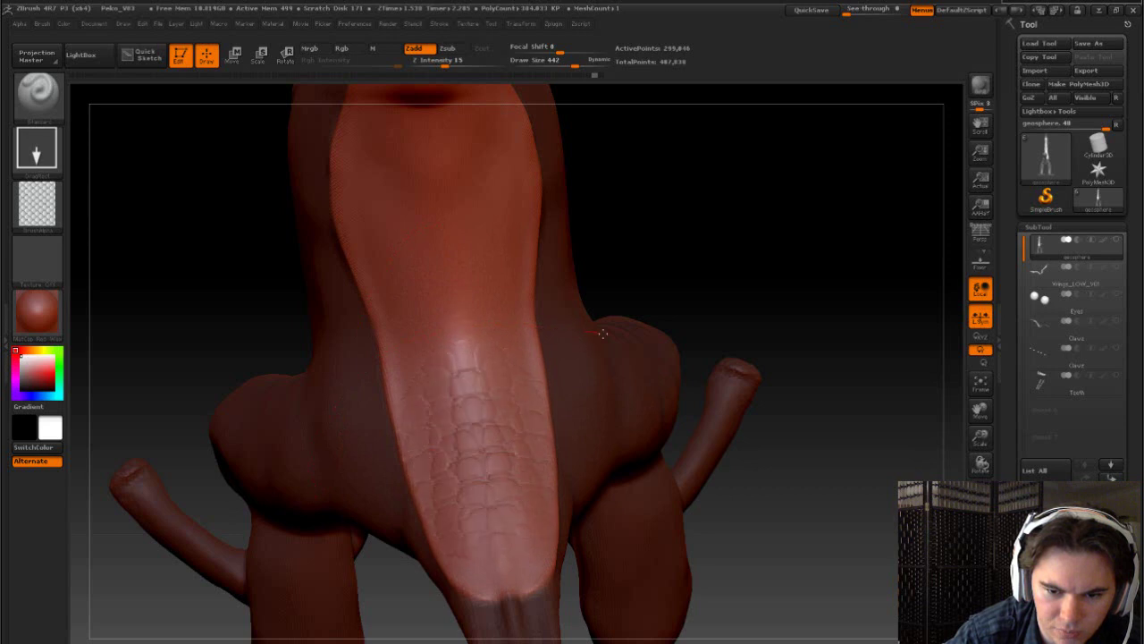
pyautogui.hotkey('ctrl', 'z')
pyautogui.hotkey('ctrl', 'z')
pyautogui.hotkey('ctrl', 'z')
pyautogui.hotkey('ctrl', 'z')
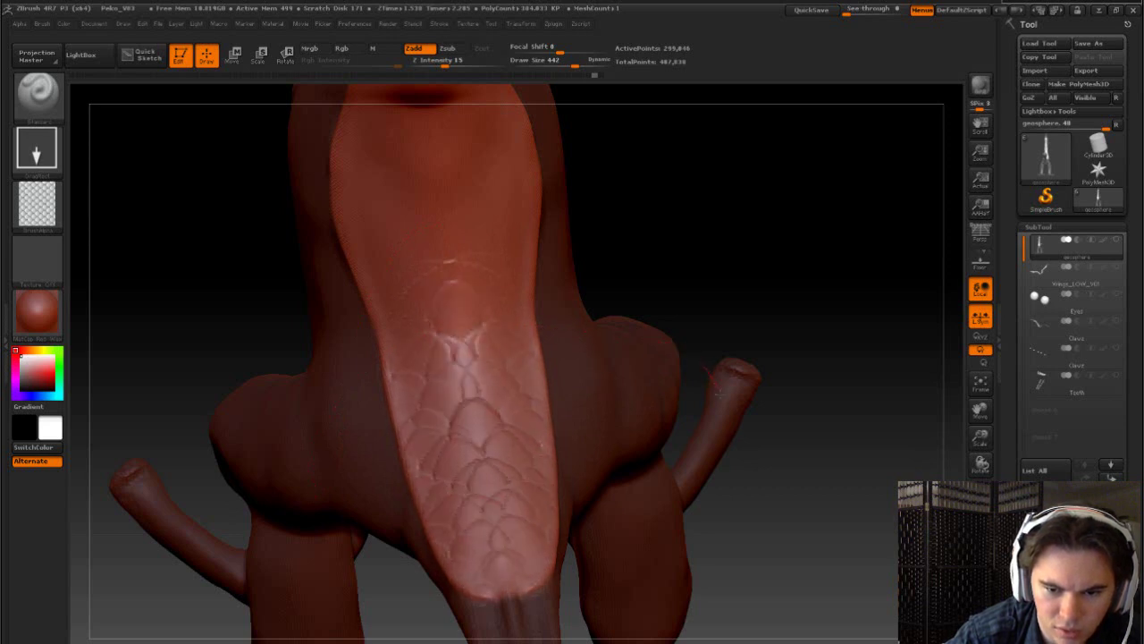
pyautogui.hotkey('ctrl', 'z')
pyautogui.hotkey('ctrl', 'z')
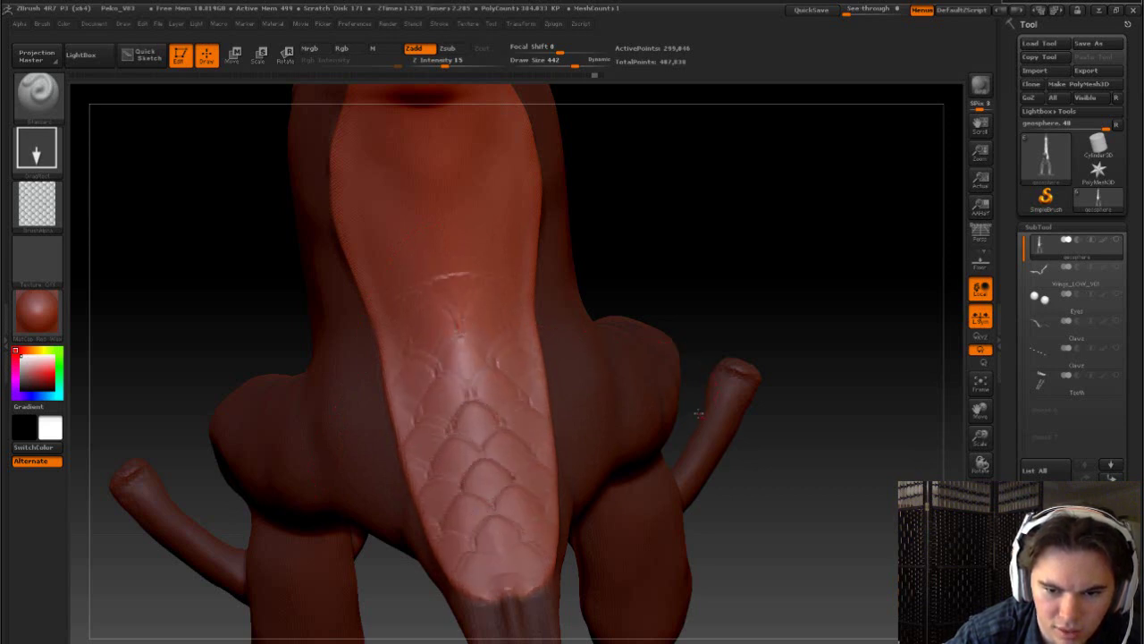
pyautogui.hotkey('ctrl', 'z')
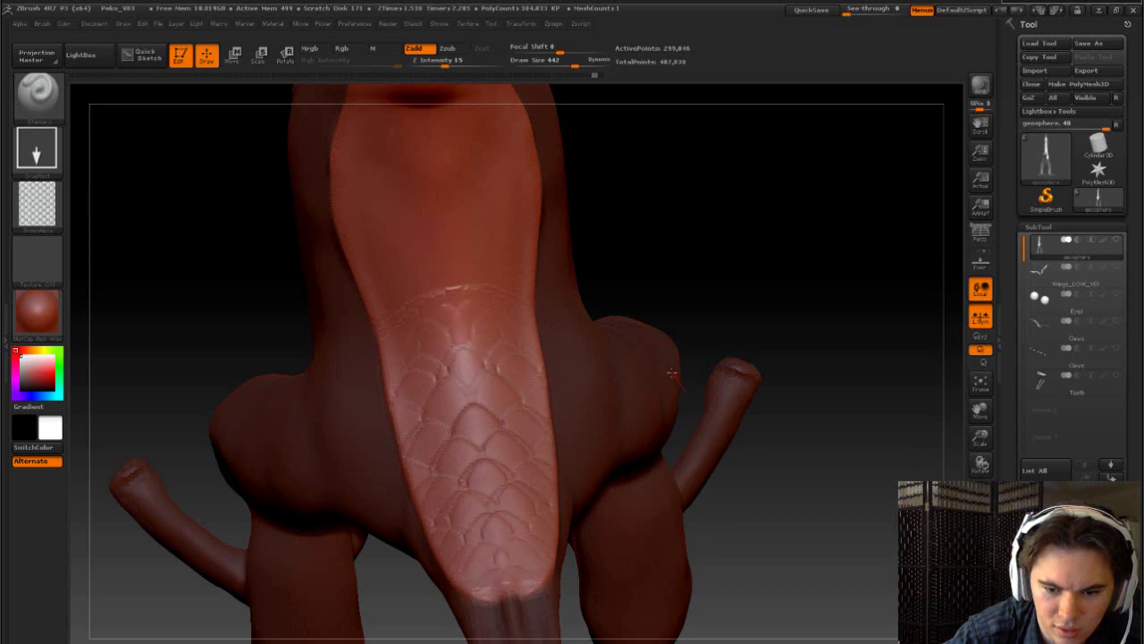
pyautogui.hotkey('ctrl', 'z')
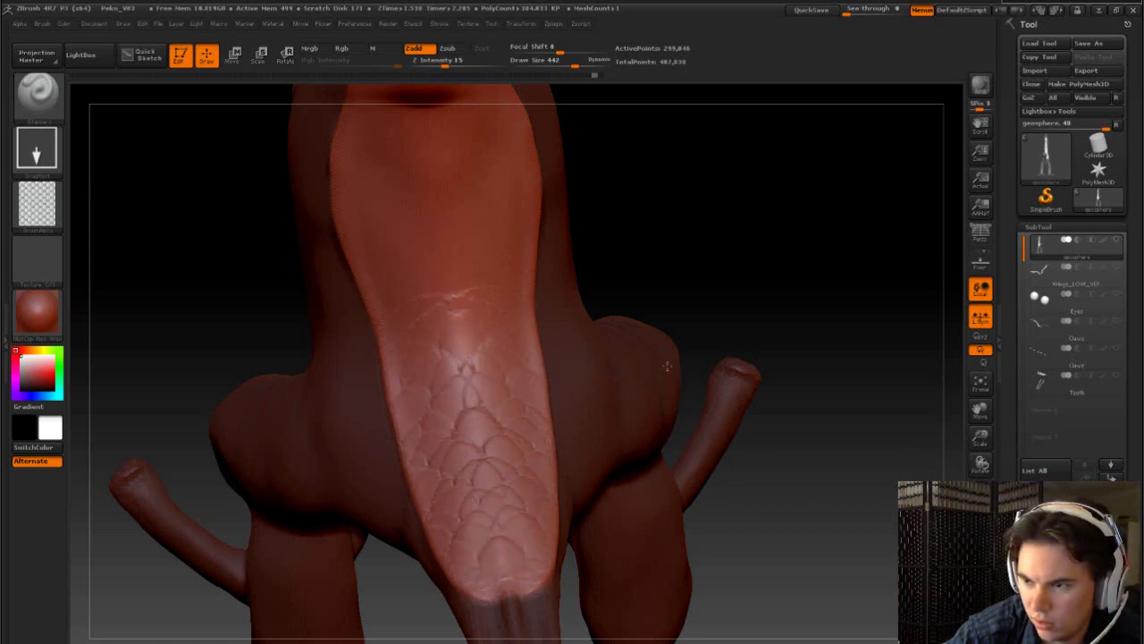
pyautogui.hotkey('ctrl', 'z')
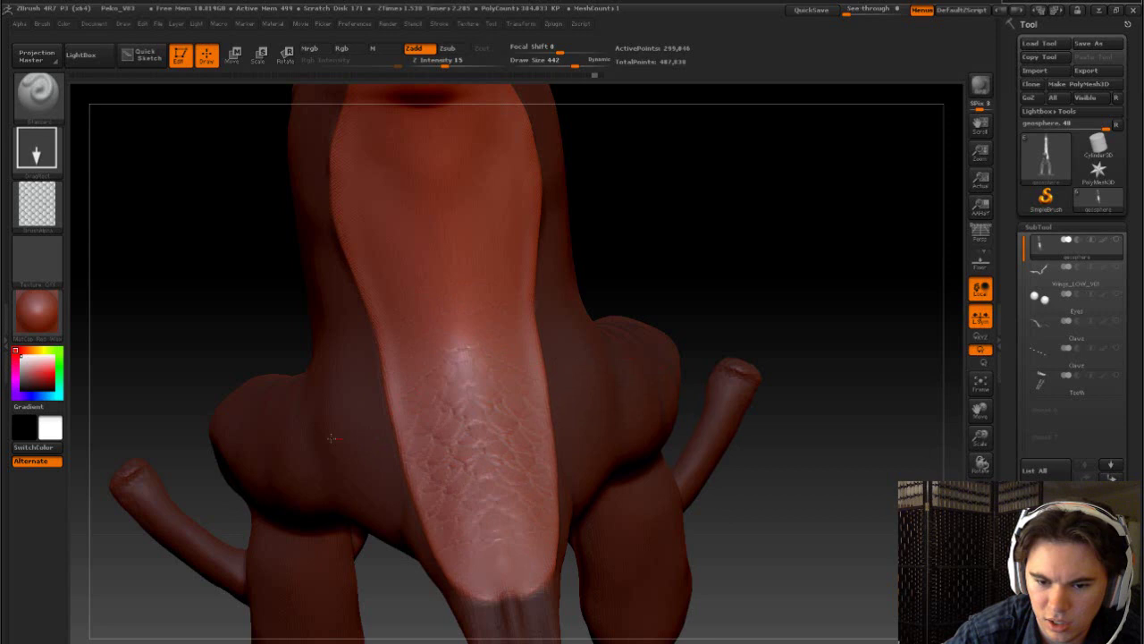
pyautogui.hotkey('ctrl', 'shift', 'z')
pyautogui.hotkey('ctrl', 'shift', 'z')
pyautogui.hotkey('ctrl', 'shift', 'z')
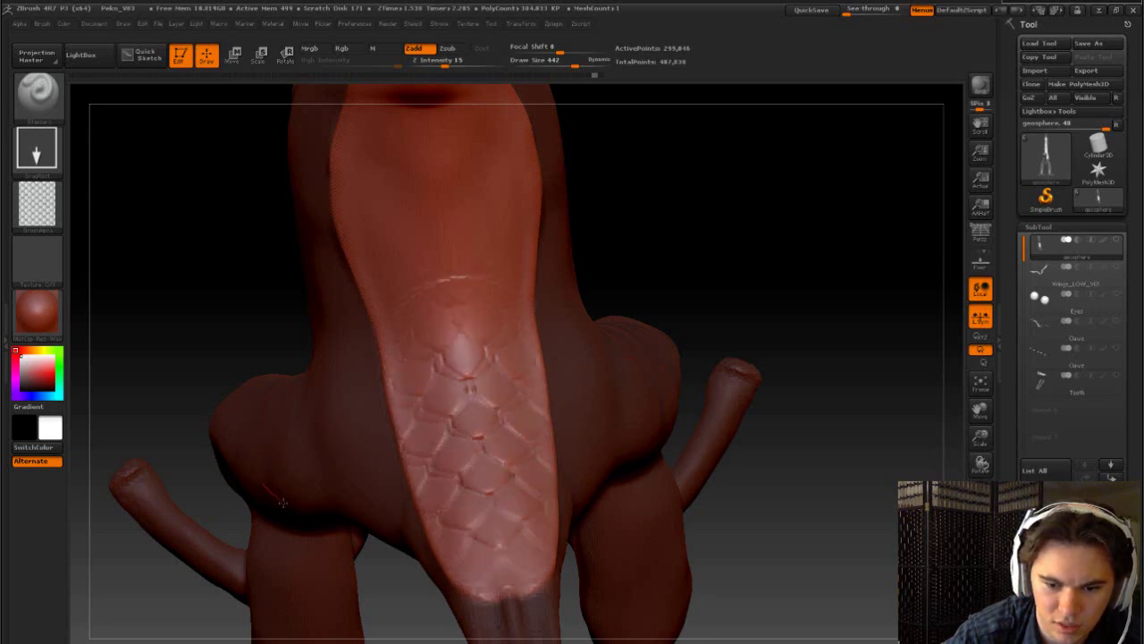
pyautogui.hotkey('ctrl', 'shift', 'z')
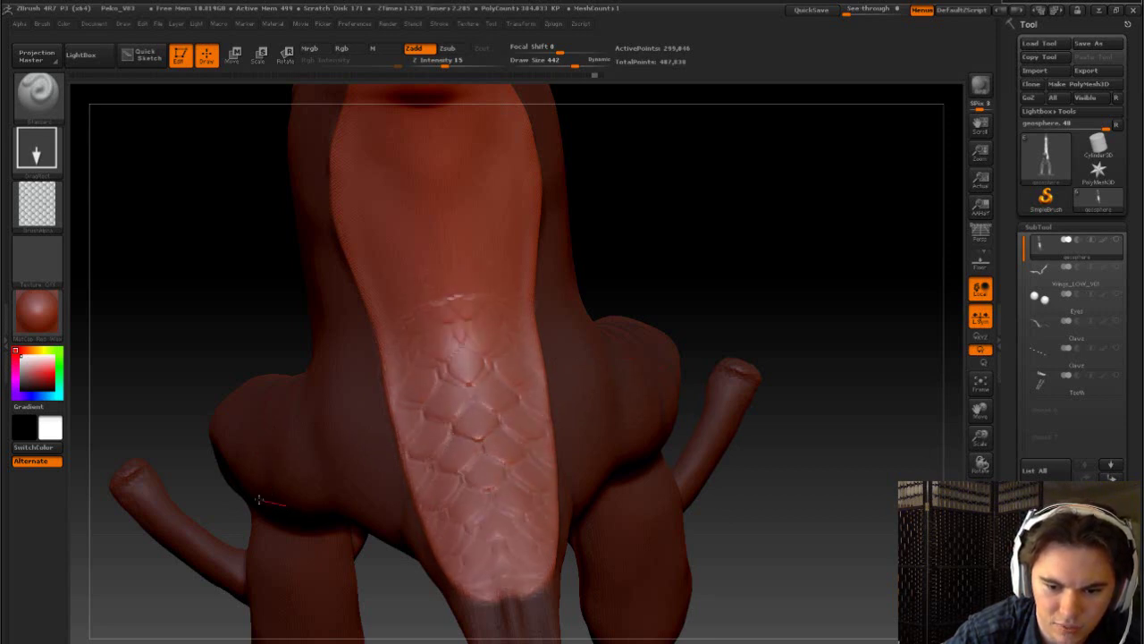
pyautogui.hotkey('ctrl', 'shift', 'z')
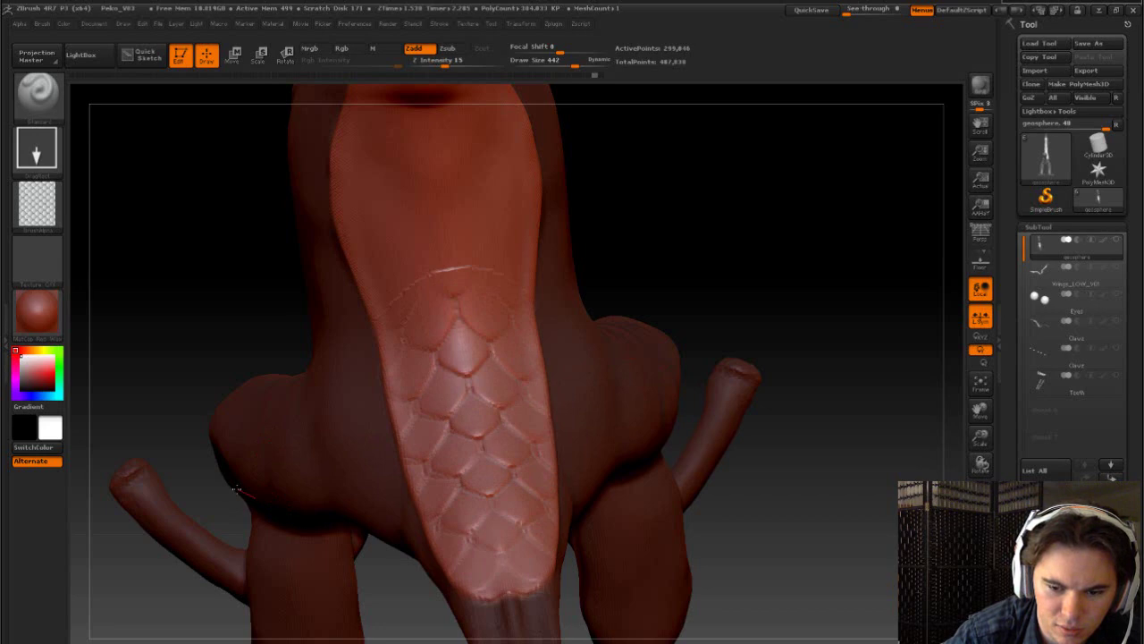
# - Stamp scale detail onto the upper chest and test a smoothing stroke over it
pyautogui.moveTo(641, 293)
pyautogui.mouseDown()
pyautogui.moveTo(744, 260)
pyautogui.moveTo(766, 225)
pyautogui.moveTo(741, 217)
pyautogui.moveTo(702, 248)
pyautogui.moveTo(748, 358)
pyautogui.moveTo(745, 376)
pyautogui.mouseUp()
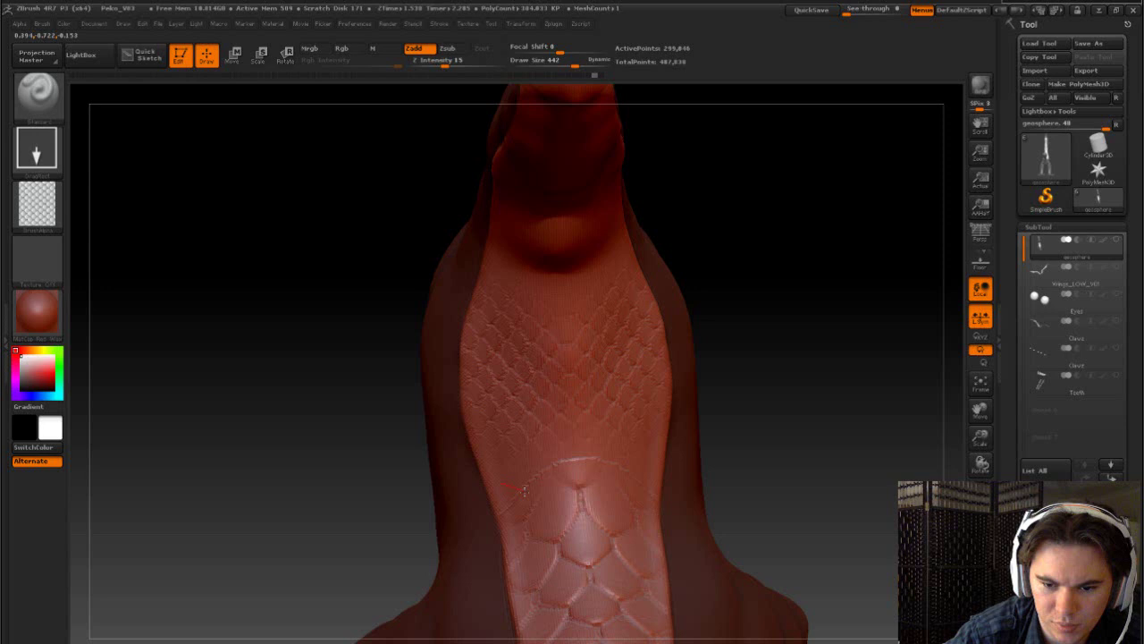
pyautogui.moveTo(490, 376)
pyautogui.mouseDown()
pyautogui.moveTo(533, 364)
pyautogui.moveTo(540, 379)
pyautogui.moveTo(486, 349)
pyautogui.mouseUp()
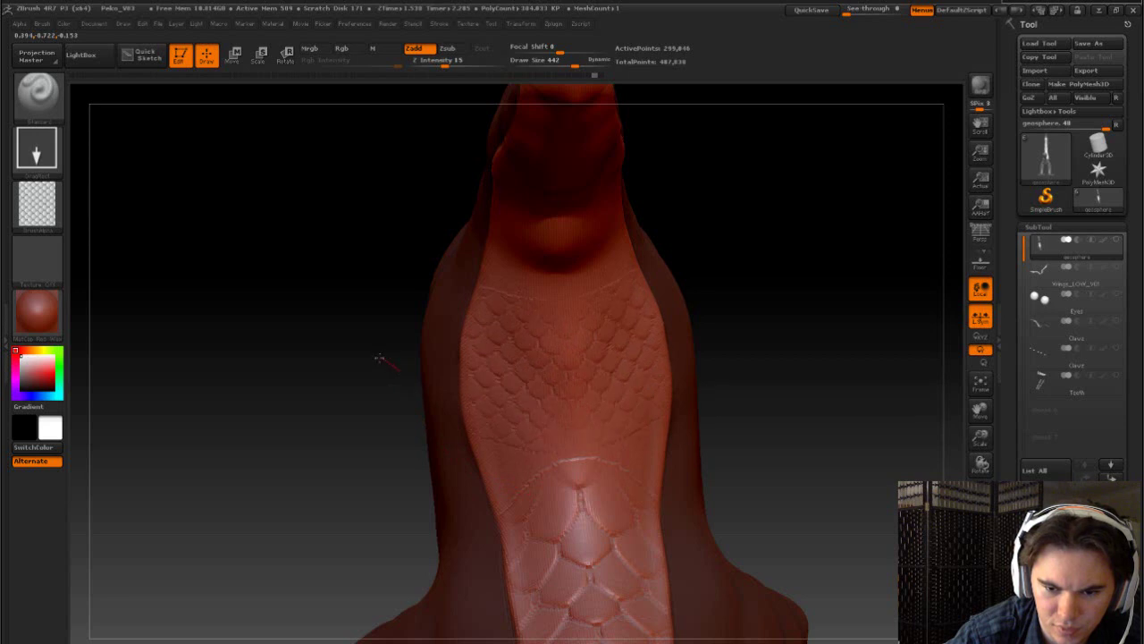
pyautogui.hotkey('ctrl', 'z')
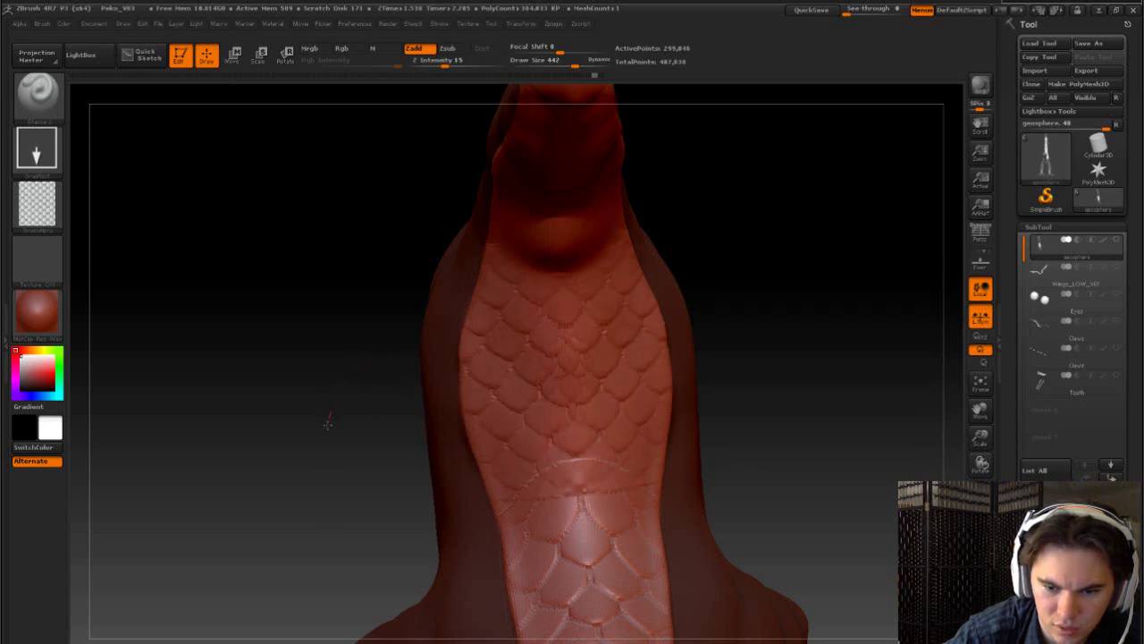
pyautogui.hotkey('ctrl', 'shift', 'z')
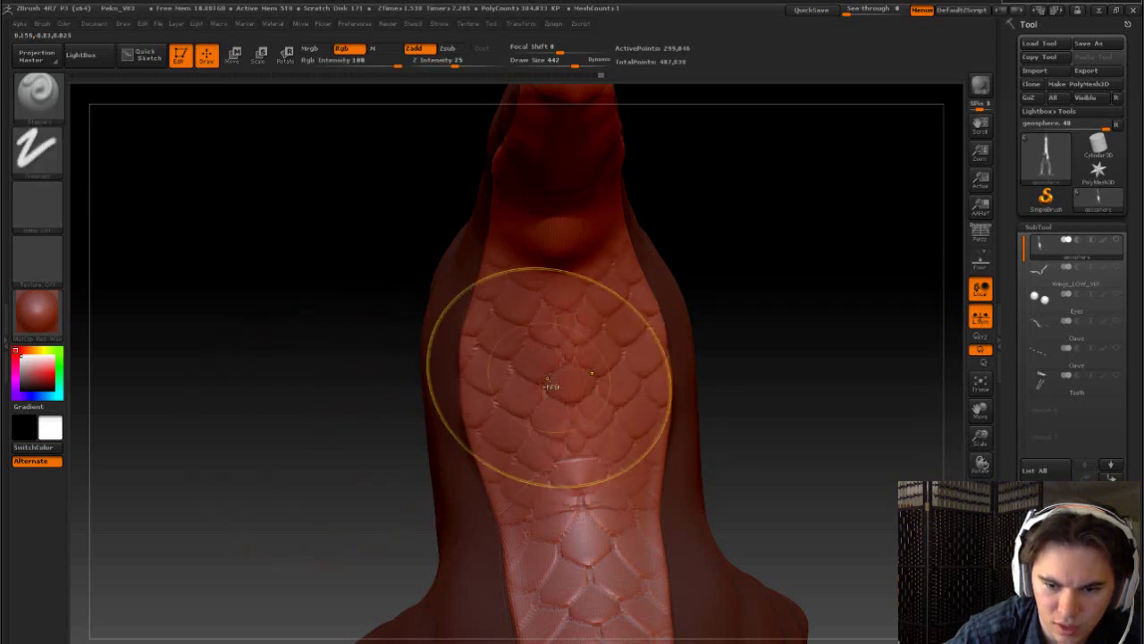
pyautogui.keyDown('shift'); pyautogui.moveTo(549, 384); pyautogui.dragTo(568, 366); pyautogui.keyUp('shift')
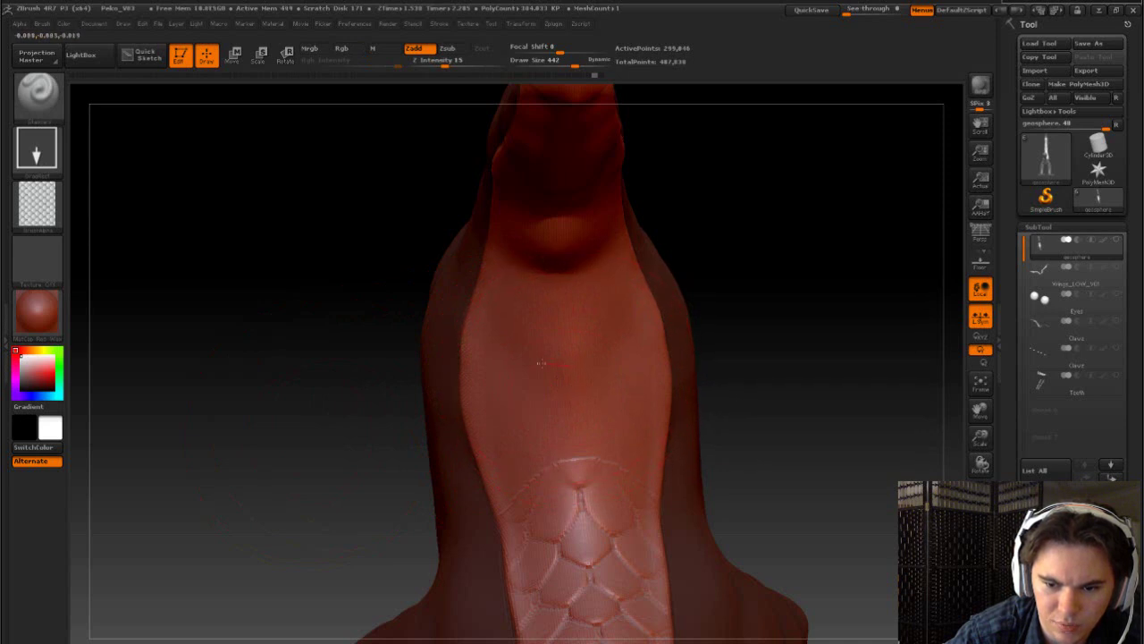
pyautogui.hotkey('ctrl', 'z')
pyautogui.hotkey('ctrl', 'z')
pyautogui.hotkey('ctrl', 'z')
pyautogui.hotkey('ctrl', 'z')
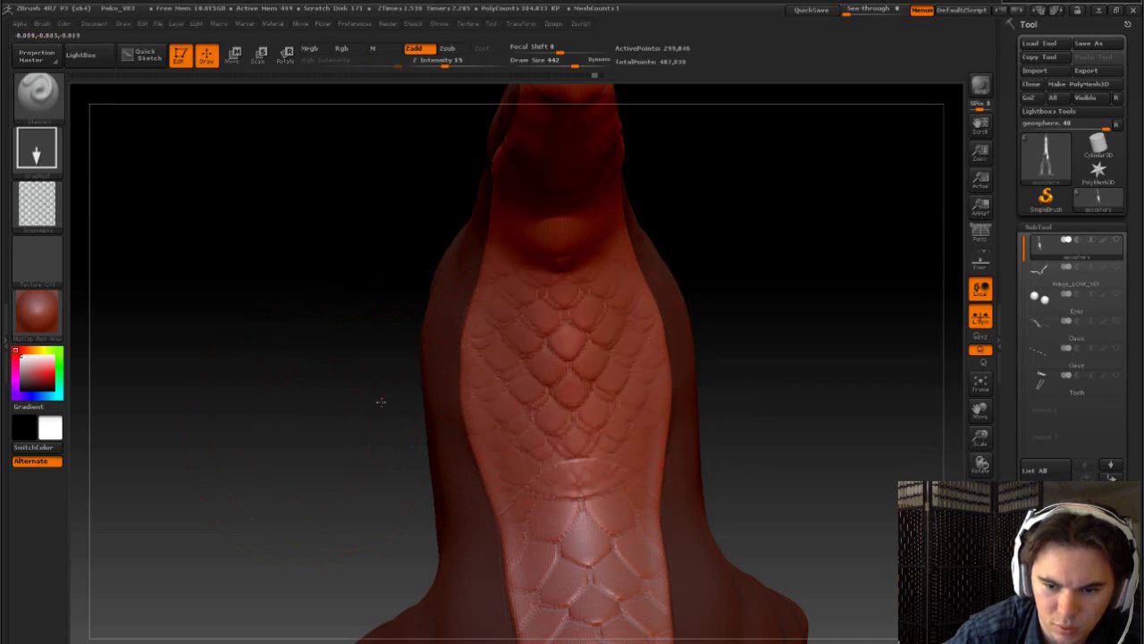
pyautogui.hotkey('ctrl', 'z')
# - Step back through the undo history comparing earlier versions of the chest scales
pyautogui.hotkey('ctrl', 'z')
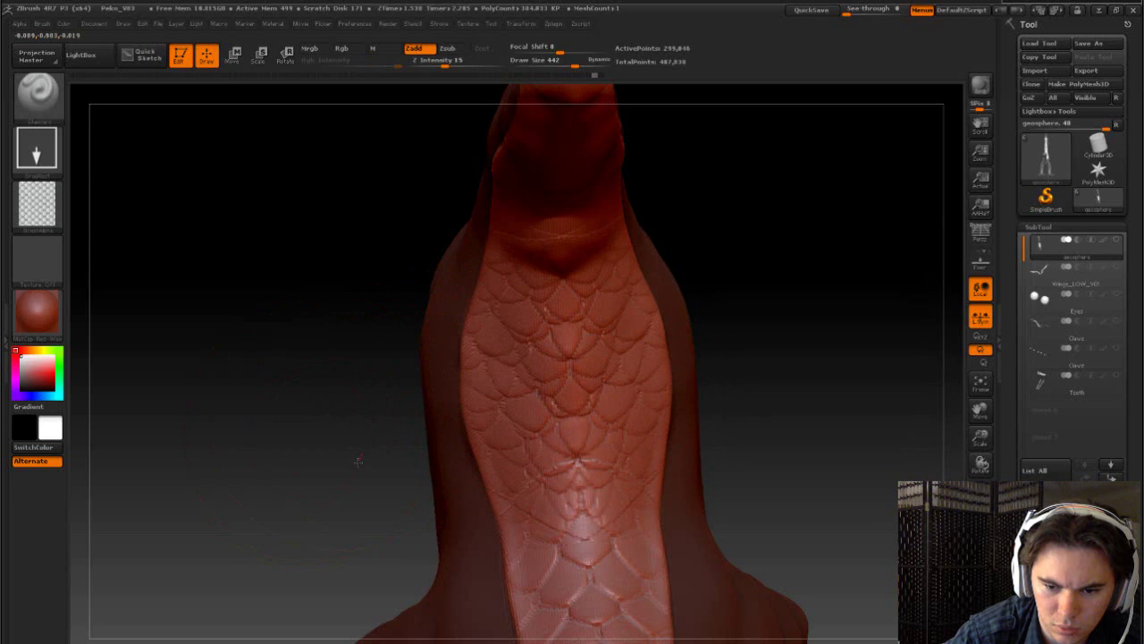
pyautogui.hotkey('ctrl', 'z')
pyautogui.hotkey('ctrl', 'z')
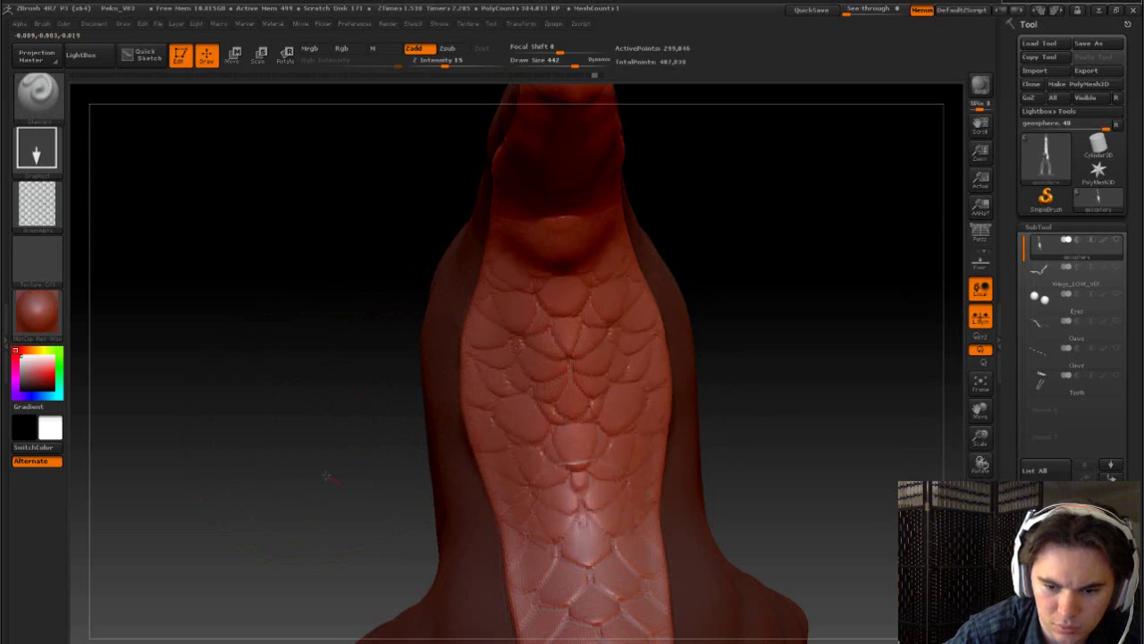
pyautogui.hotkey('ctrl', 'z')
pyautogui.hotkey('ctrl', 'z')
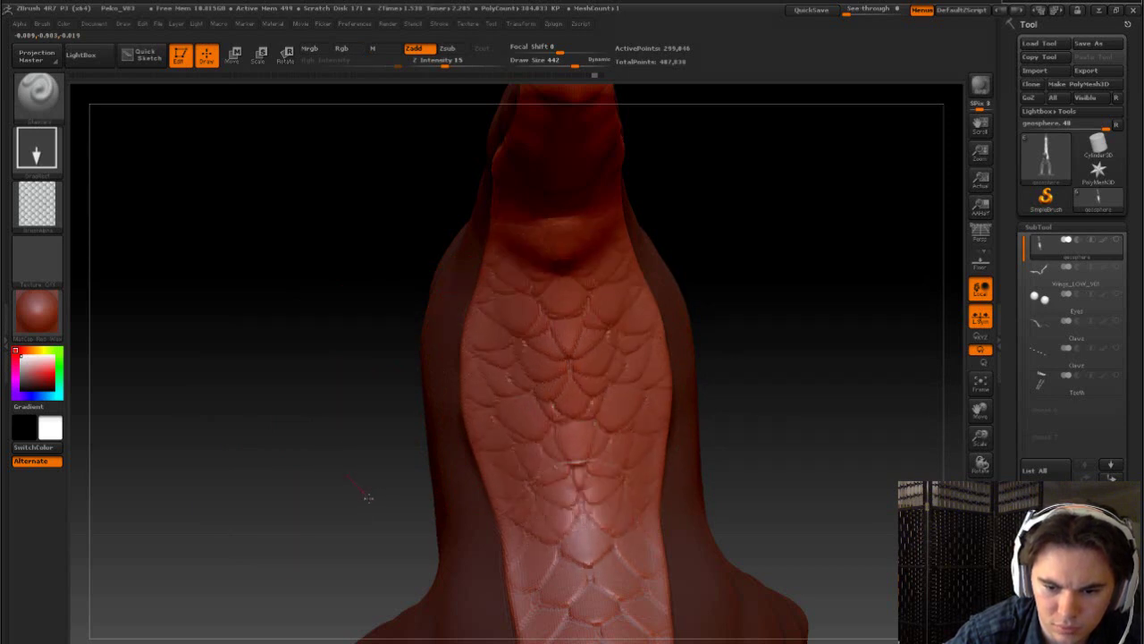
pyautogui.hotkey('ctrl', 'z')
pyautogui.hotkey('ctrl', 'z')
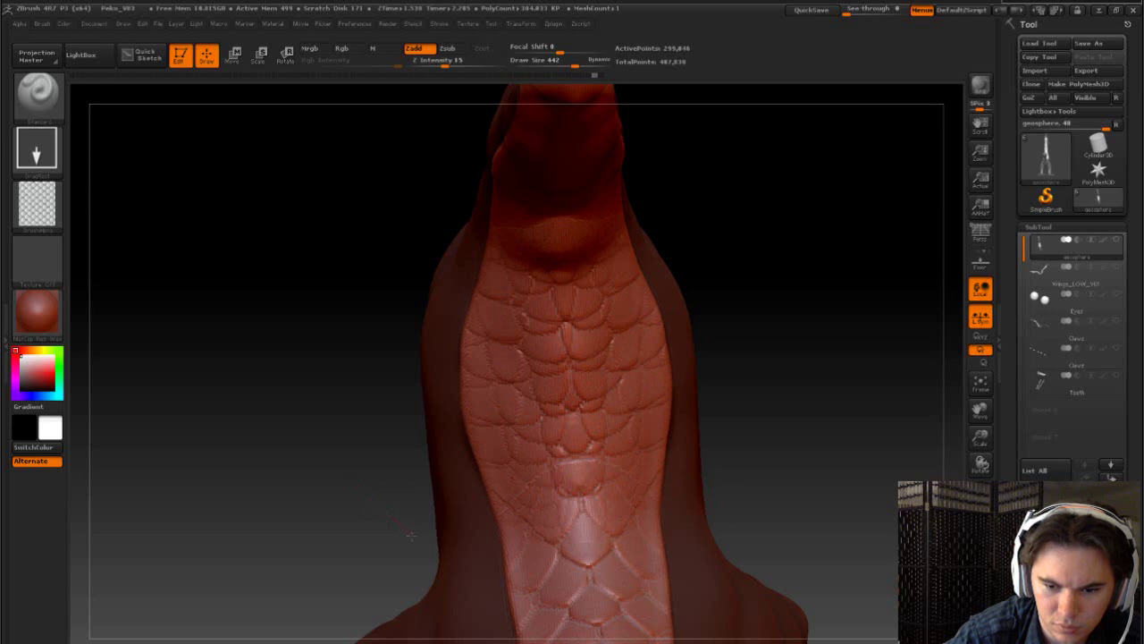
pyautogui.hotkey('ctrl', 'z')
pyautogui.hotkey('ctrl', 'z')
pyautogui.hotkey('ctrl', 'z')
pyautogui.hotkey('ctrl', 'z')
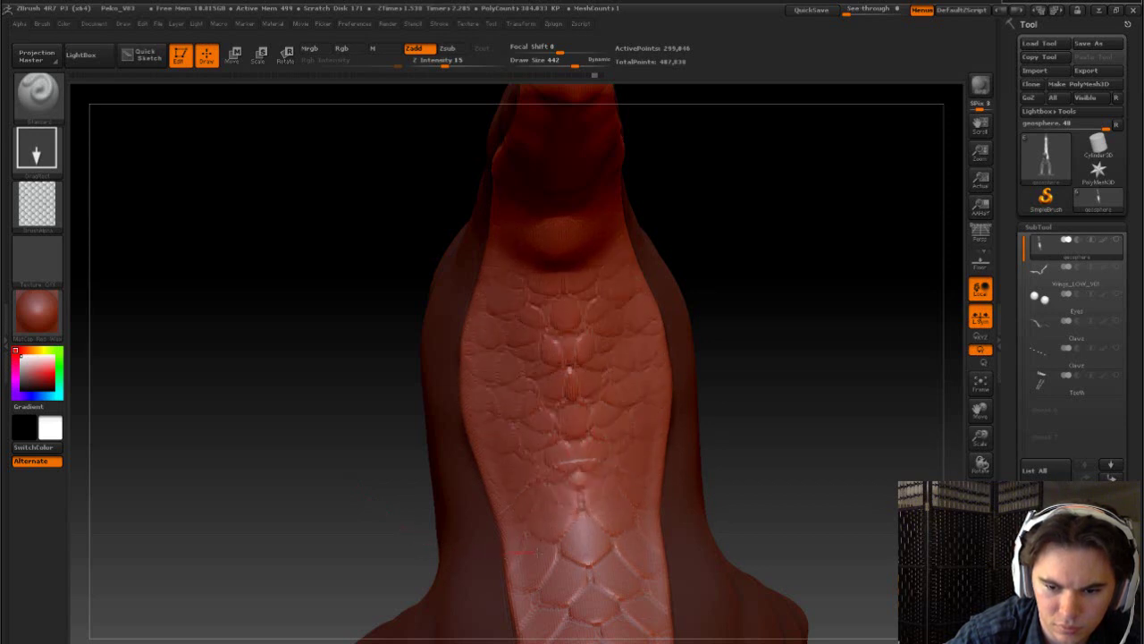
pyautogui.hotkey('ctrl', 'z')
pyautogui.hotkey('ctrl', 'z')
pyautogui.hotkey('ctrl', 'z')
pyautogui.hotkey('ctrl', 'z')
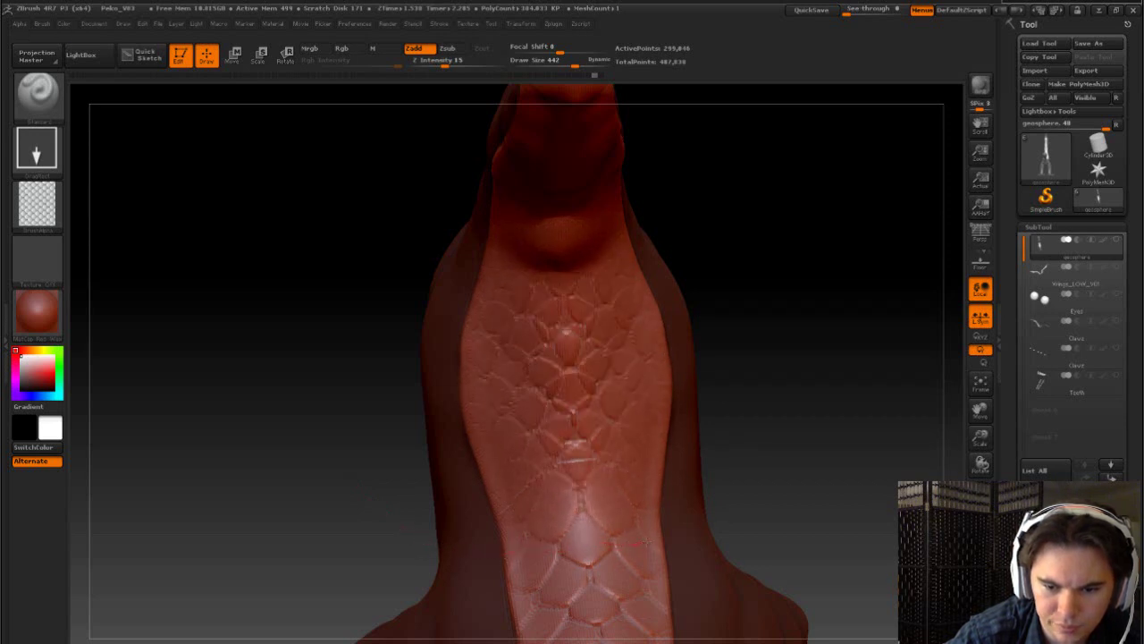
pyautogui.hotkey('ctrl', 'z')
pyautogui.hotkey('ctrl', 'z')
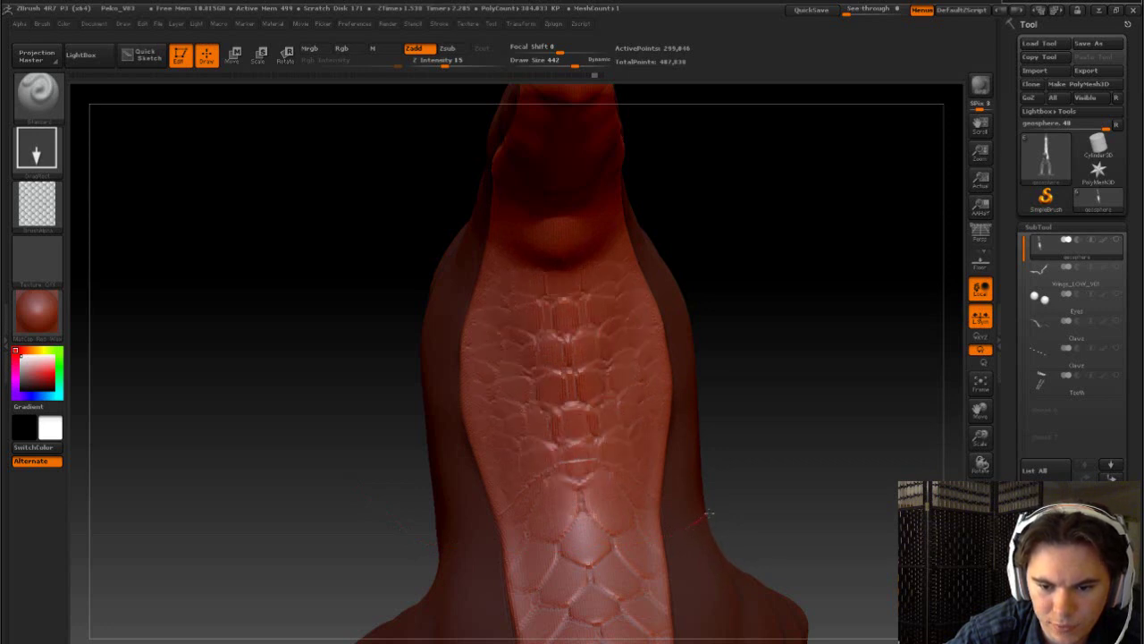
pyautogui.hotkey('ctrl', 'z')
pyautogui.hotkey('ctrl', 'z')
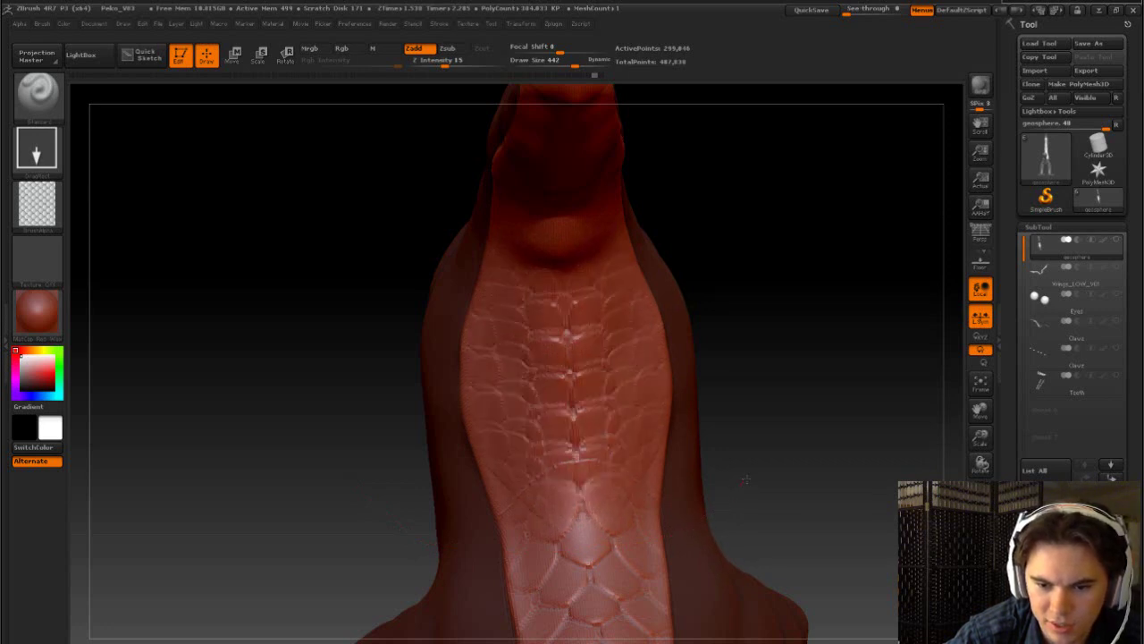
pyautogui.hotkey('ctrl', 'z')
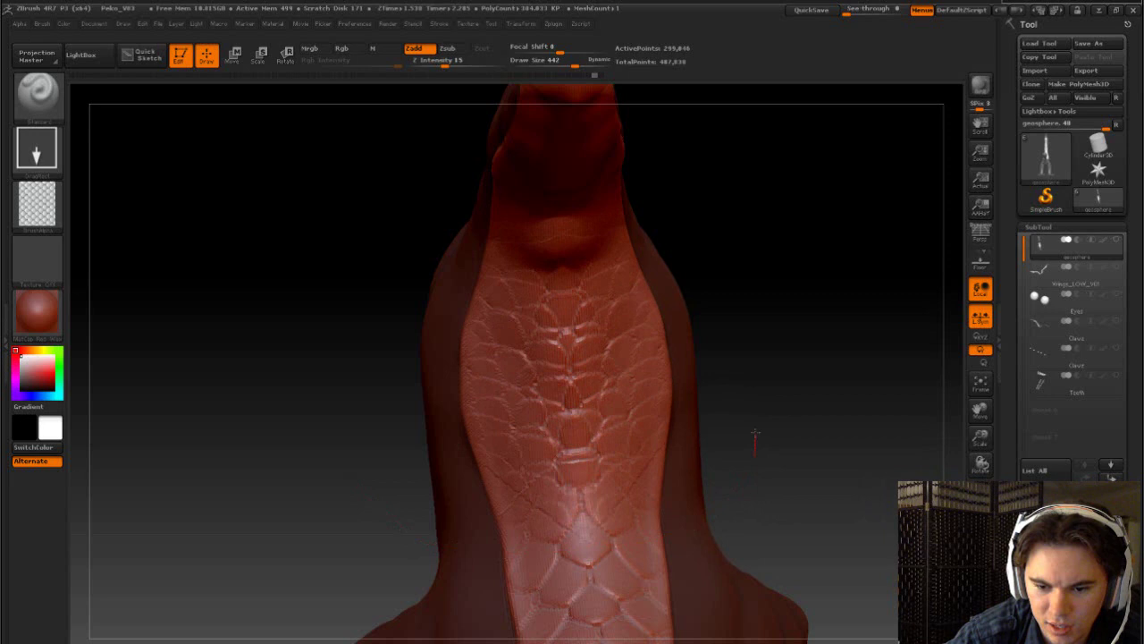
pyautogui.hotkey('ctrl', 'z')
pyautogui.hotkey('ctrl', 'z')
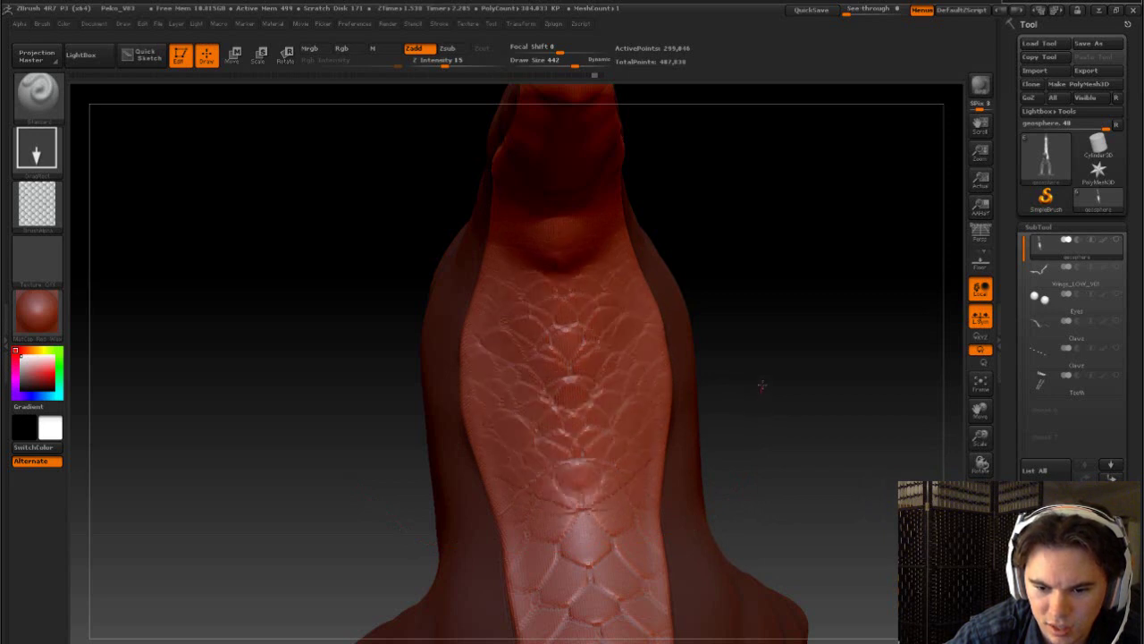
pyautogui.hotkey('ctrl', 'z')
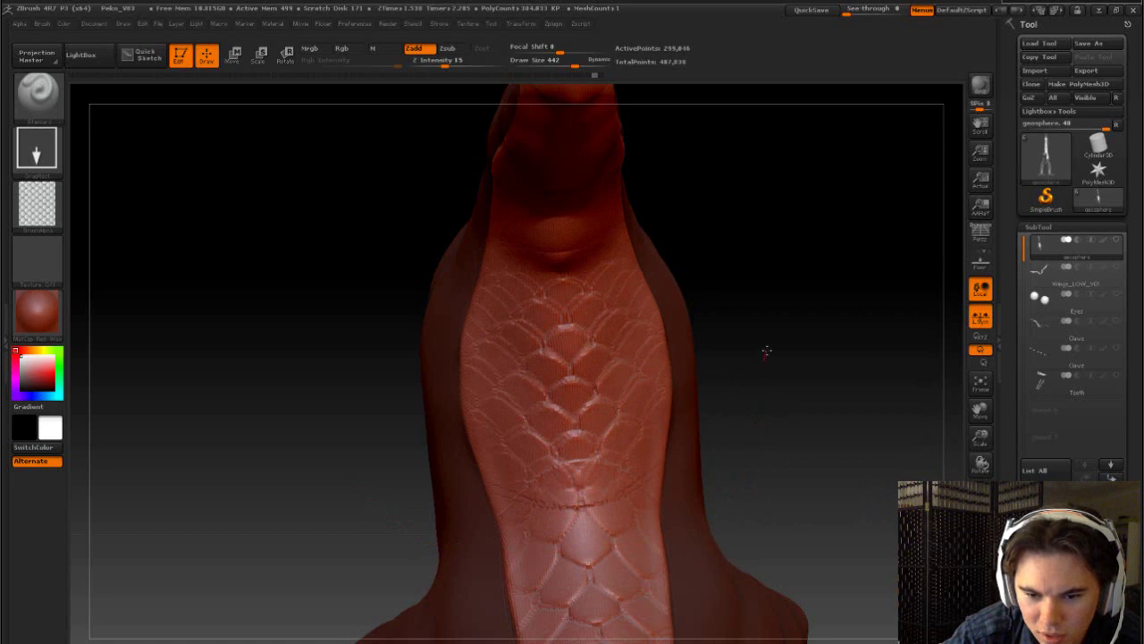
pyautogui.hotkey('ctrl', 'z')
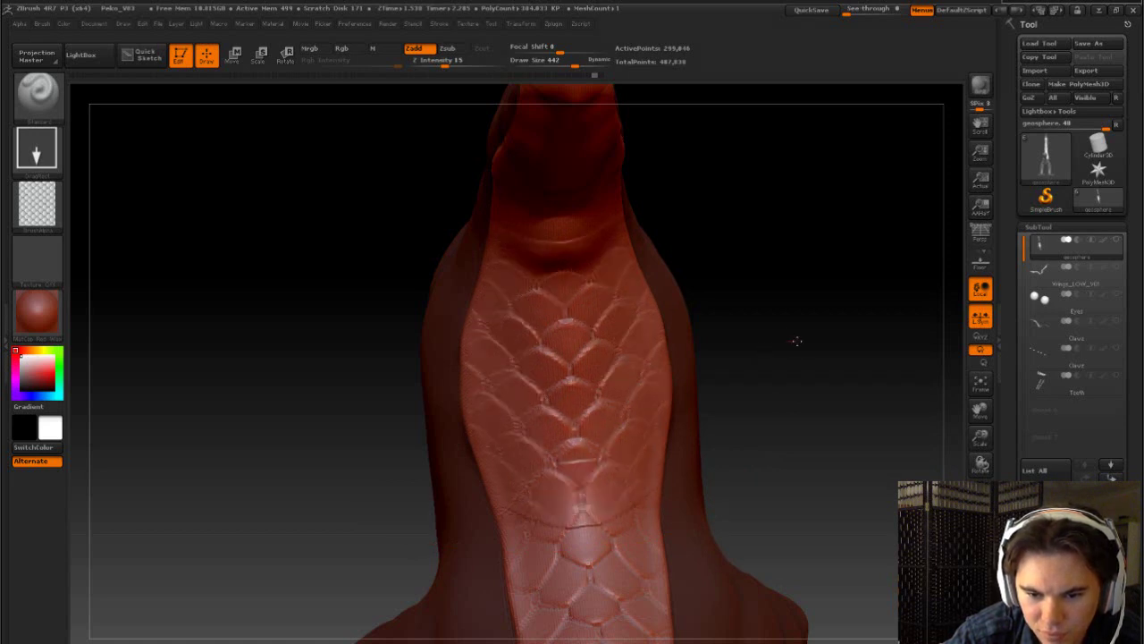
pyautogui.hotkey('ctrl', 'z')
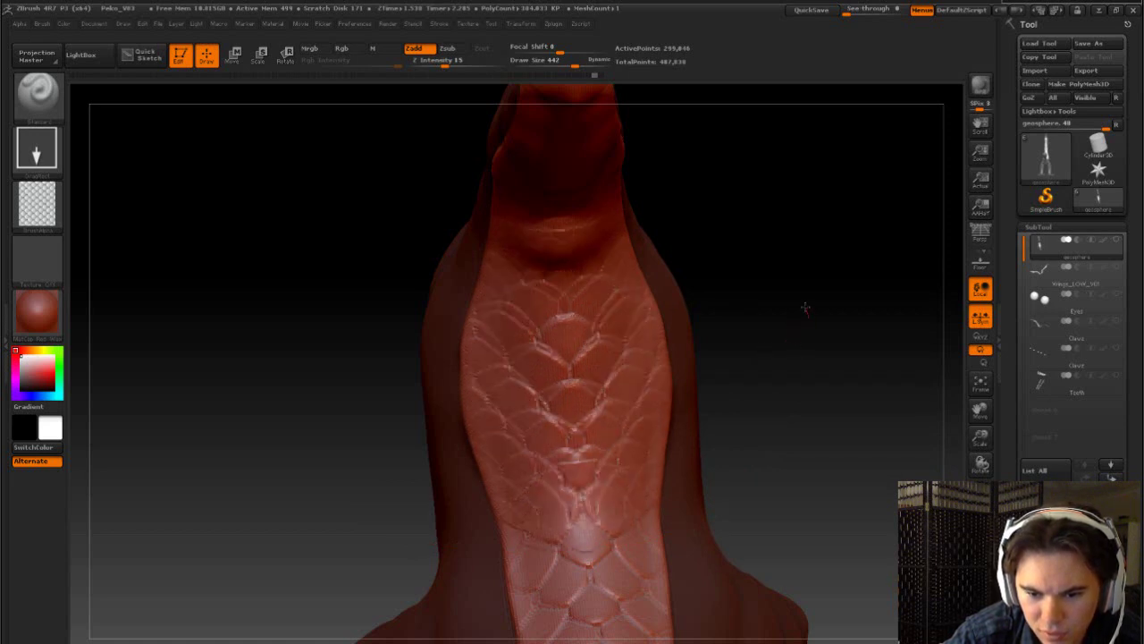
pyautogui.hotkey('ctrl', 'z')
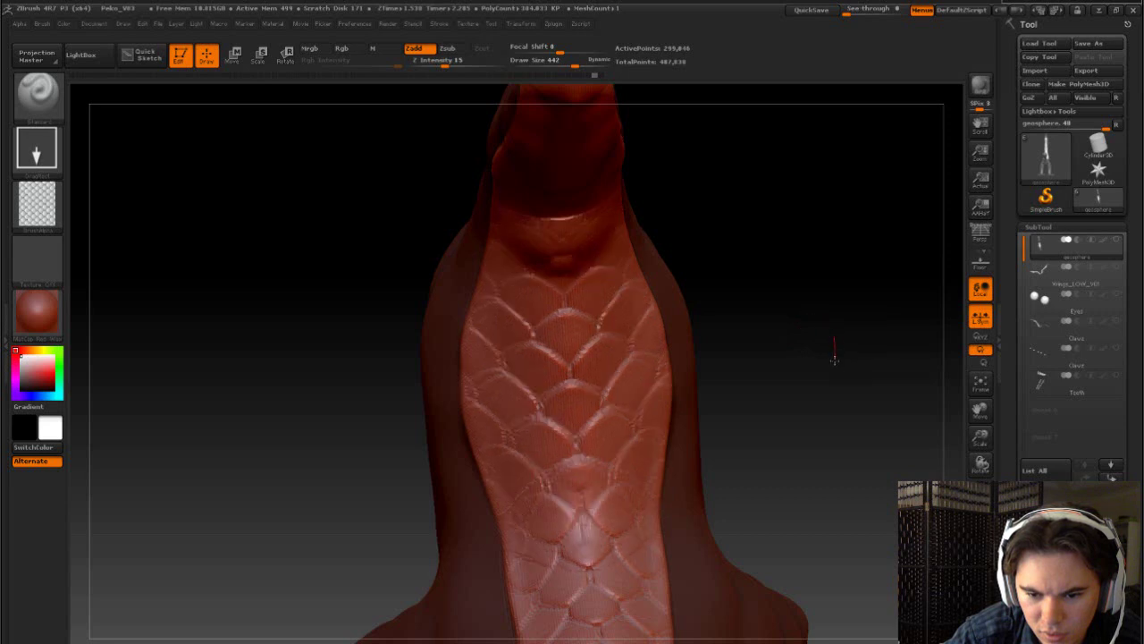
pyautogui.hotkey('ctrl', 'z')
pyautogui.hotkey('ctrl', 'z')
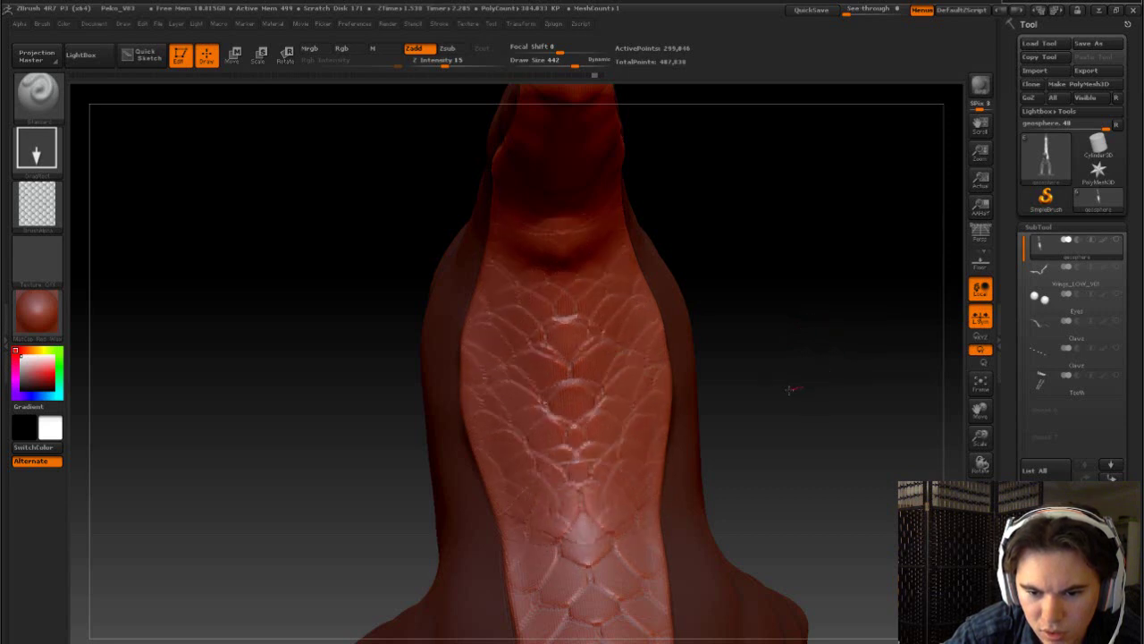
pyautogui.hotkey('ctrl', 'z')
# - Redo the upper-chest scale stamps back to full coverage, checking intermediate states
pyautogui.hotkey('ctrl', 'z')
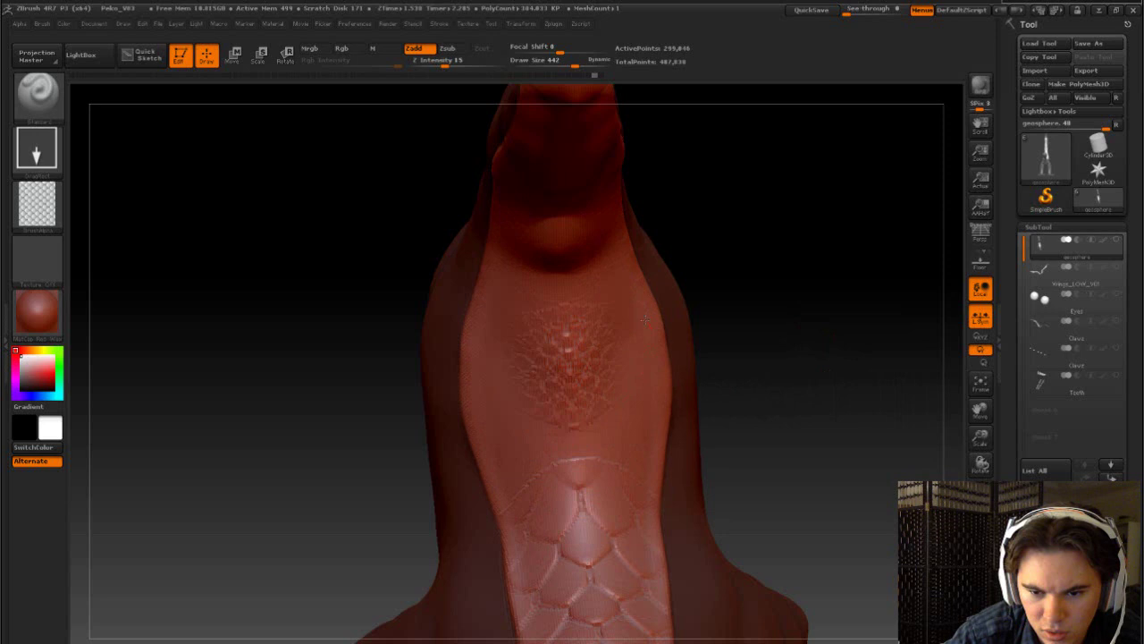
pyautogui.hotkey('ctrl', 'z')
pyautogui.hotkey('ctrl', 'z')
pyautogui.hotkey('ctrl', 'shift', 'z')
pyautogui.hotkey('ctrl', 'shift', 'z')
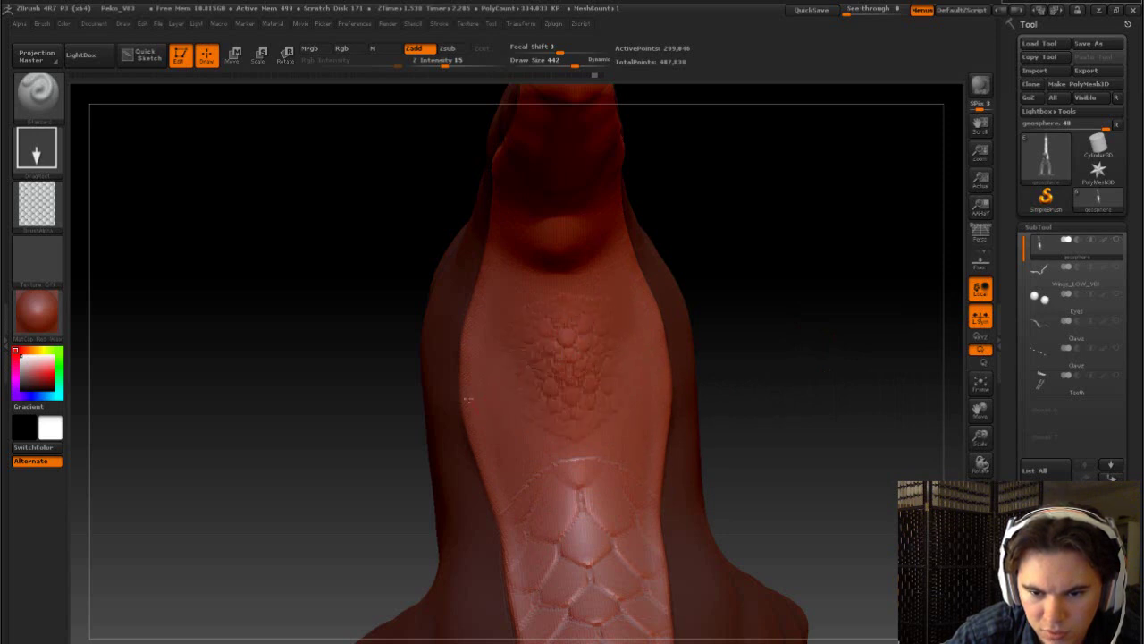
pyautogui.hotkey('ctrl', 'shift', 'z')
pyautogui.hotkey('ctrl', 'shift', 'z')
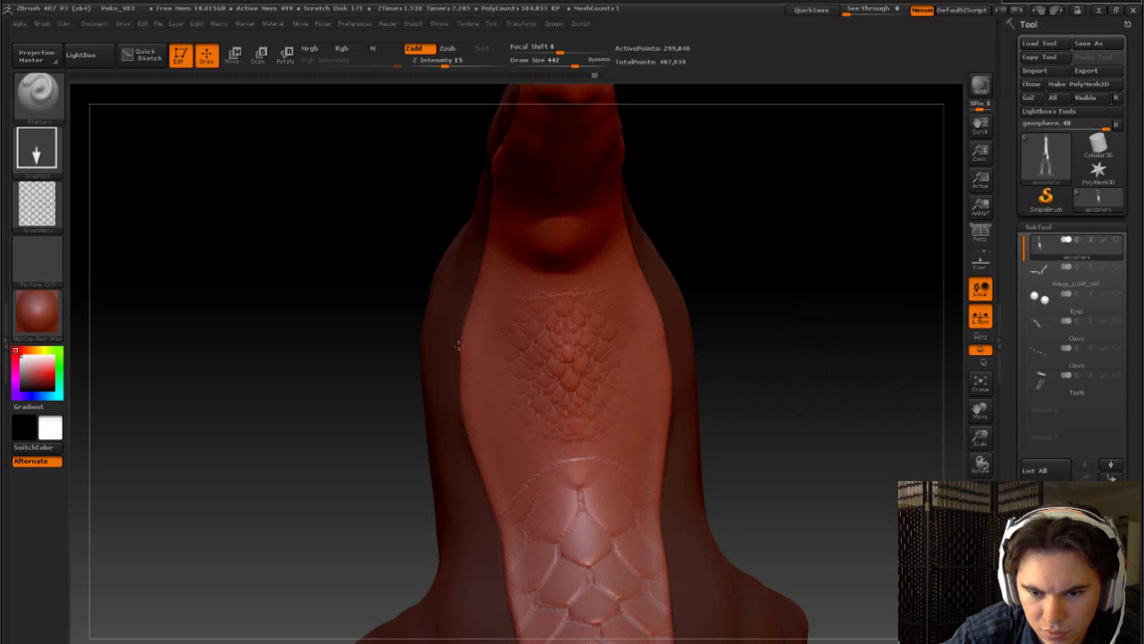
pyautogui.hotkey('ctrl', 'shift', 'z')
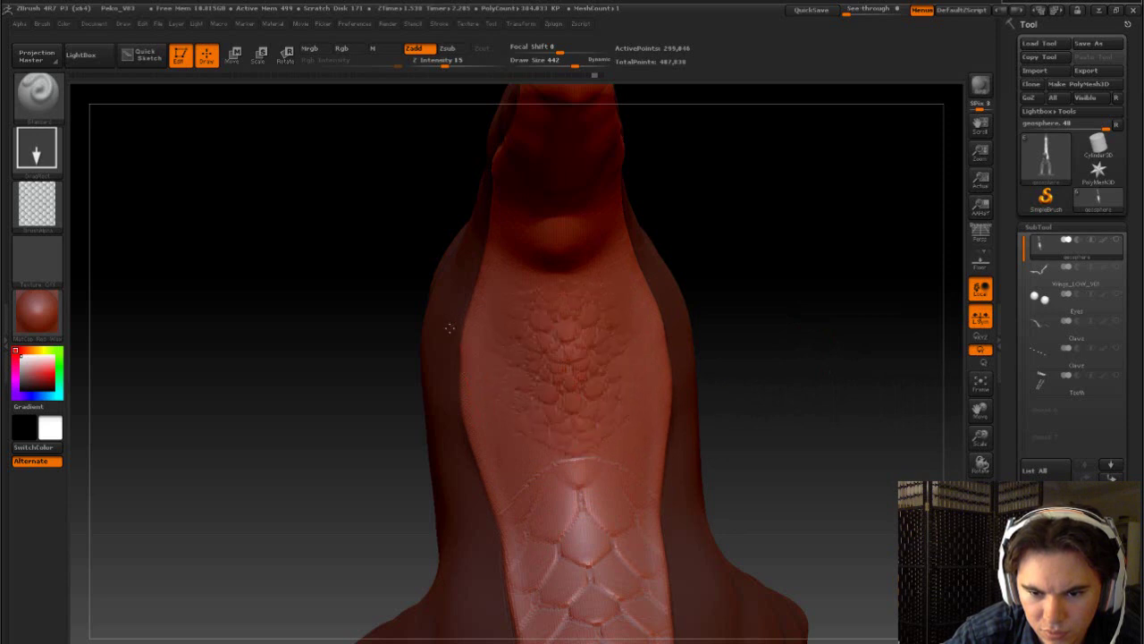
pyautogui.hotkey('ctrl', 'shift', 'z')
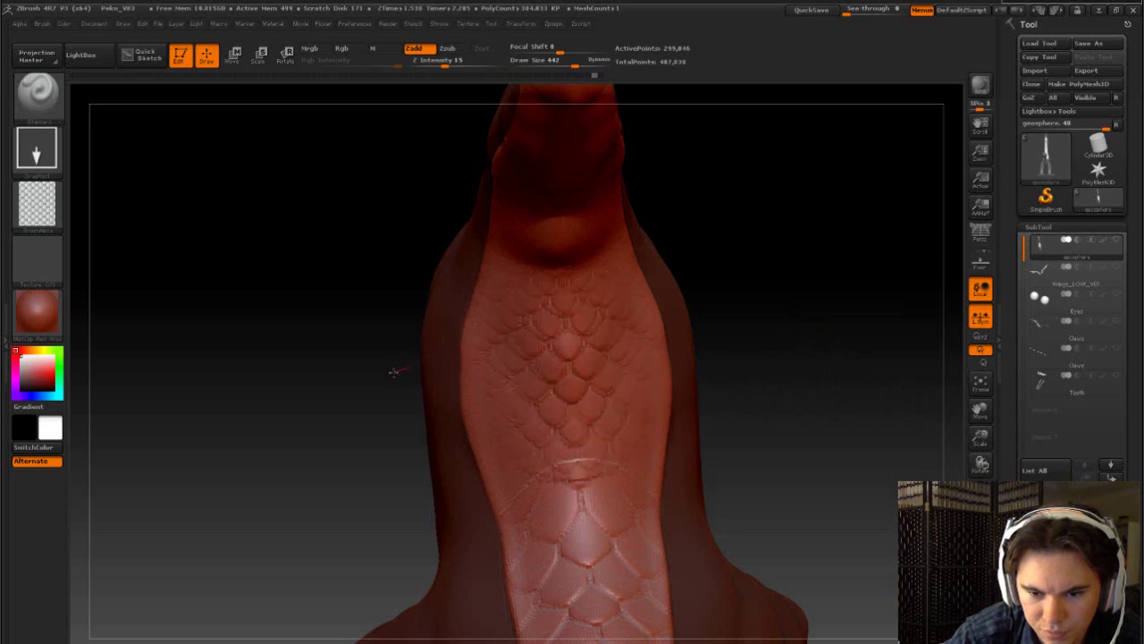
pyautogui.hotkey('ctrl', 'z')
pyautogui.hotkey('ctrl', 'z')
pyautogui.hotkey('ctrl', 'z')
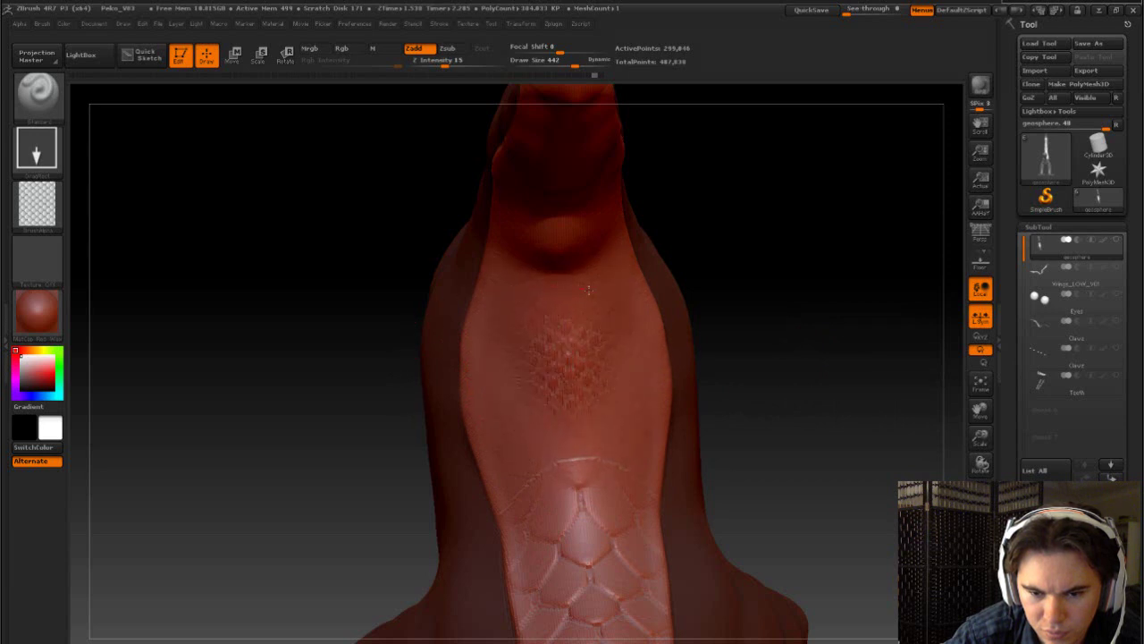
pyautogui.hotkey('ctrl', 'shift', 'z')
pyautogui.hotkey('ctrl', 'shift', 'z')
pyautogui.hotkey('ctrl', 'shift', 'z')
pyautogui.hotkey('ctrl', 'shift', 'z')
pyautogui.hotkey('ctrl', 'shift', 'z')
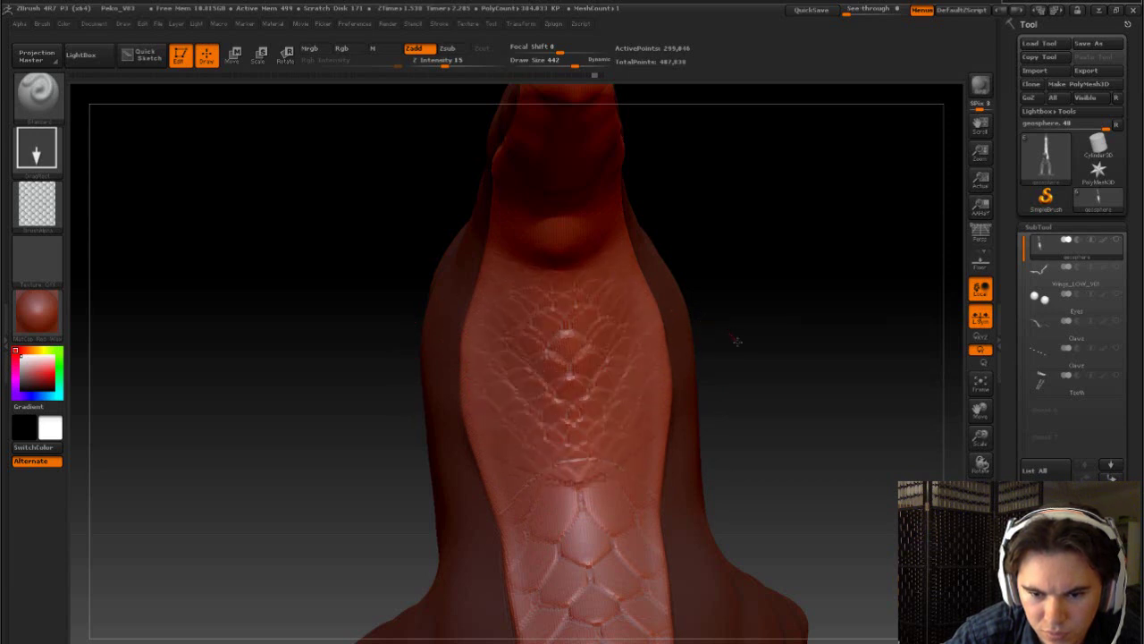
pyautogui.hotkey('ctrl', 'shift', 'z')
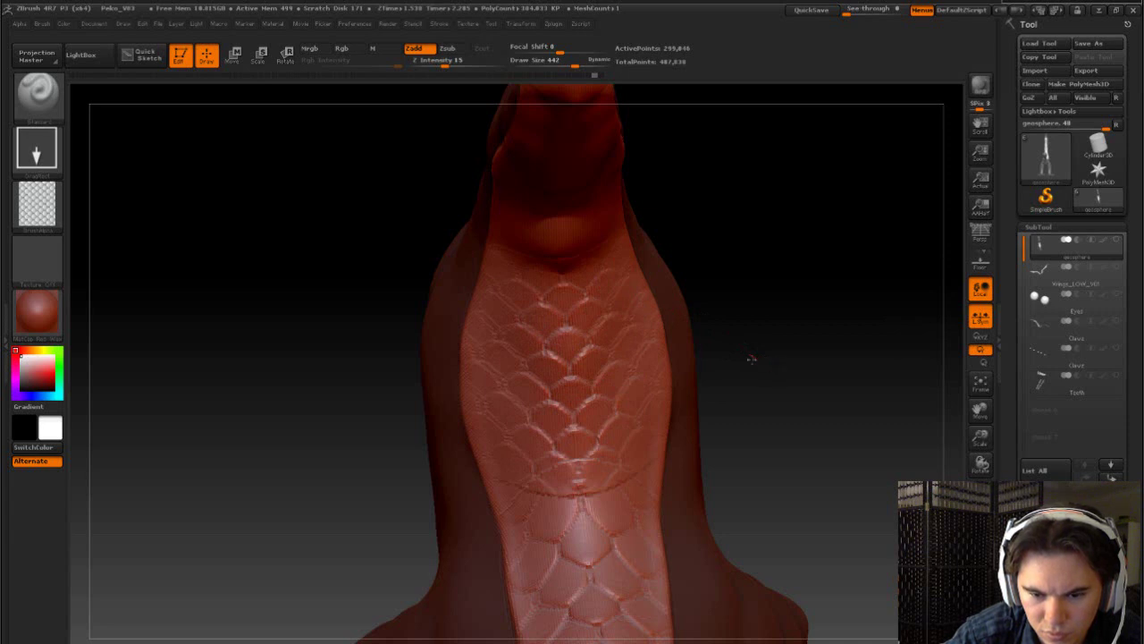
pyautogui.hotkey('ctrl', 'z')
pyautogui.hotkey('ctrl', 'z')
pyautogui.hotkey('ctrl', 'z')
pyautogui.hotkey('ctrl', 'z')
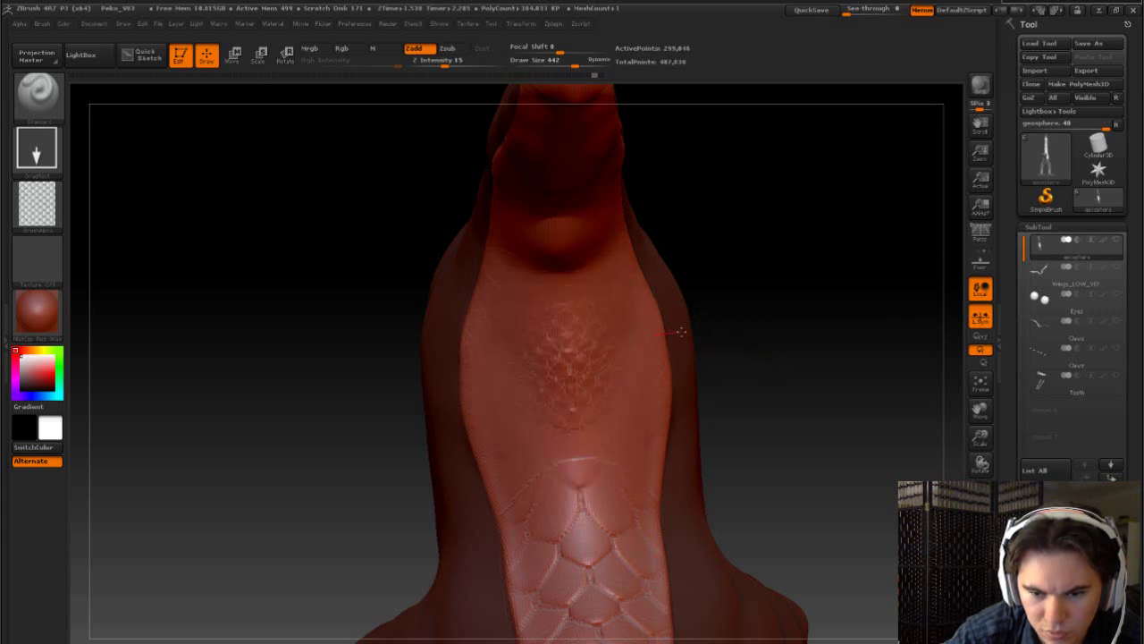
pyautogui.hotkey('ctrl', 'z')
pyautogui.hotkey('ctrl', 'z')
pyautogui.hotkey('ctrl', 'z')
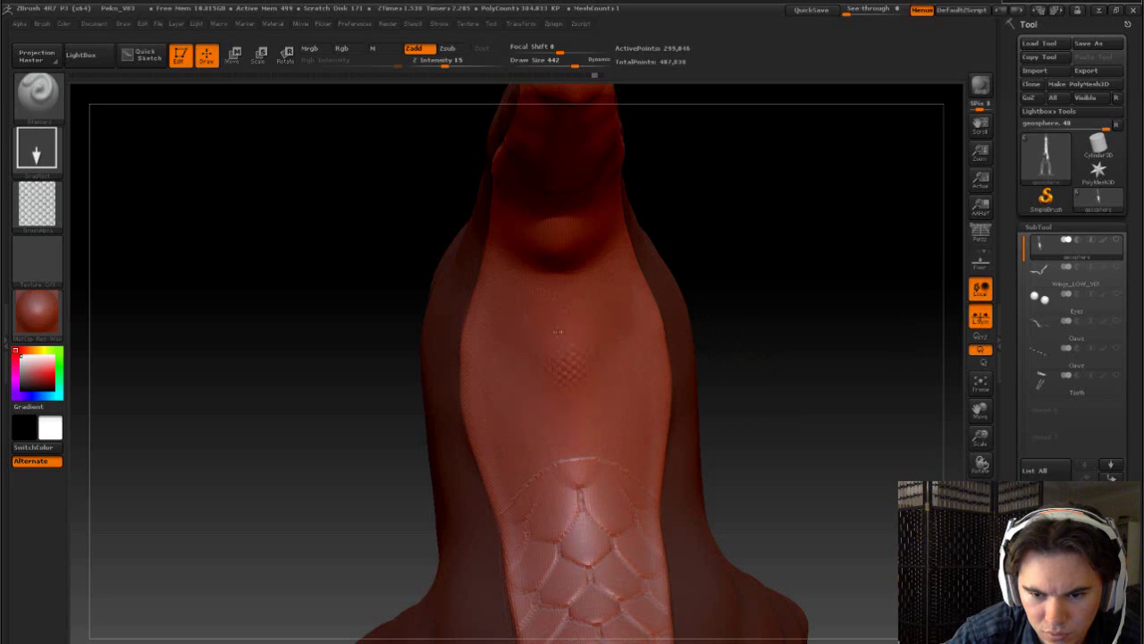
pyautogui.hotkey('ctrl', 'shift', 'z')
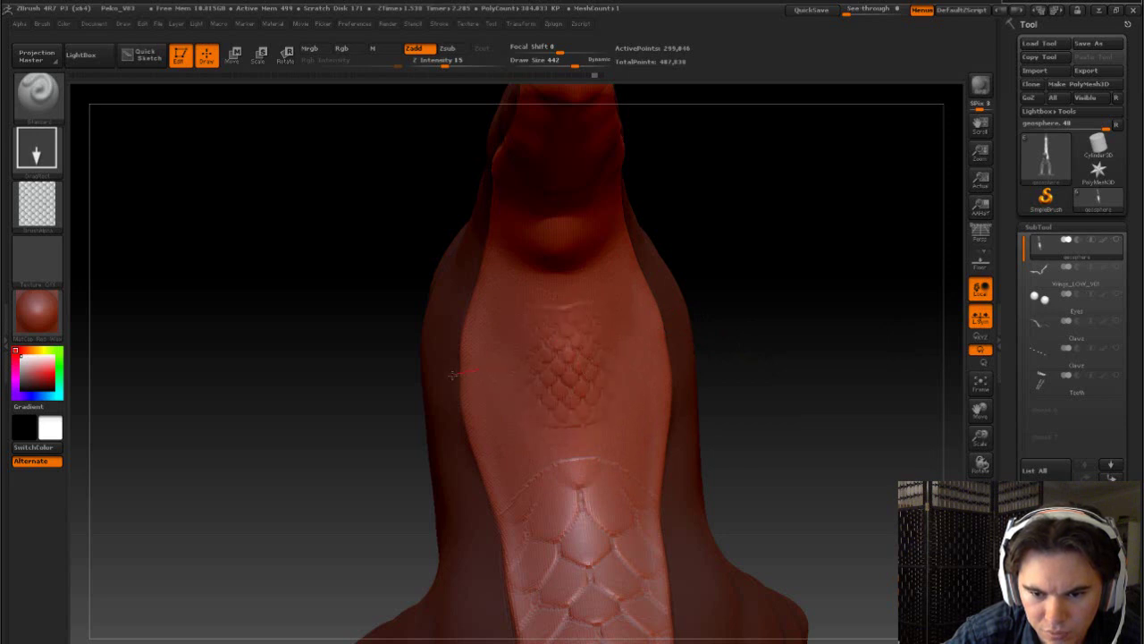
pyautogui.hotkey('ctrl', 'shift', 'z')
pyautogui.hotkey('ctrl', 'shift', 'z')
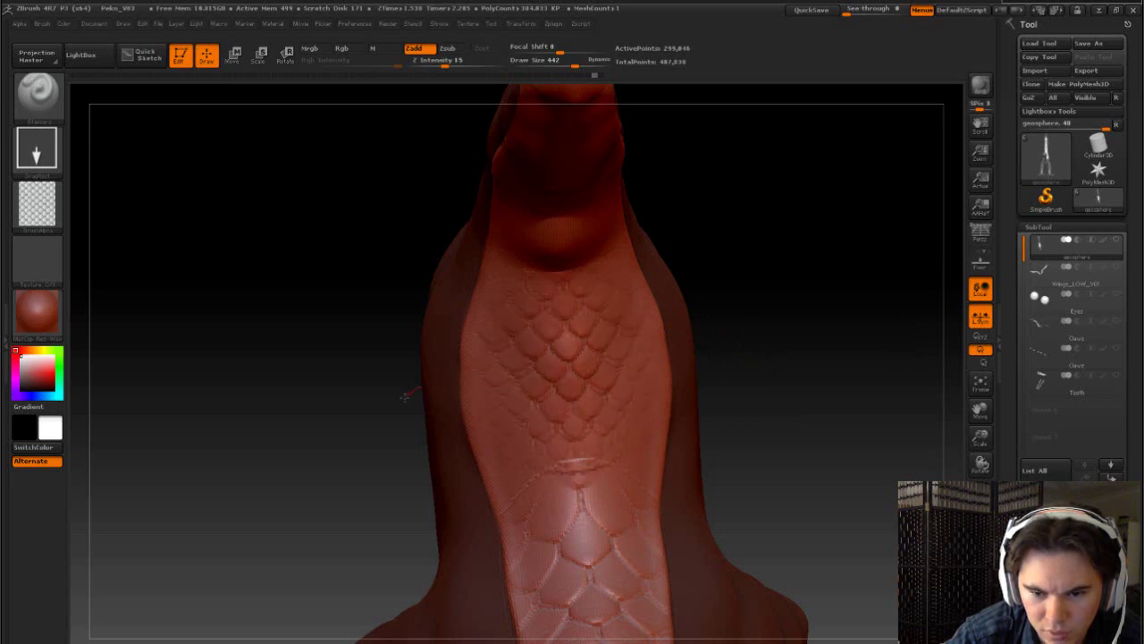
pyautogui.hotkey('ctrl', 'shift', 'z')
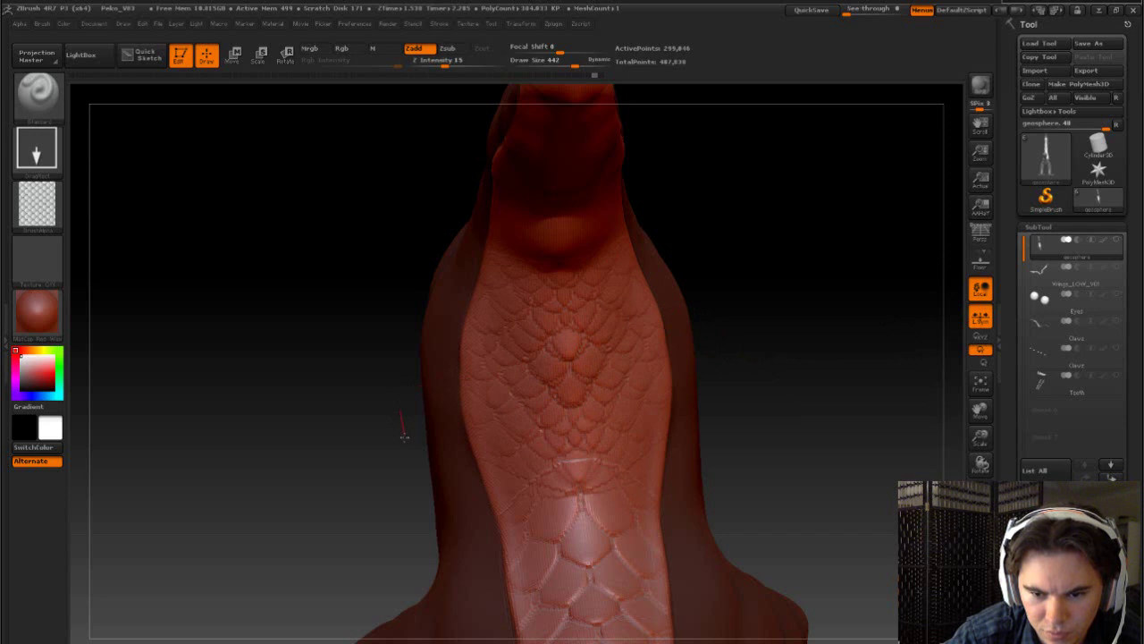
# - Toggle between dense and clean chest scales, ending on the larger, cleaner version
pyautogui.hotkey('ctrl', 'z')
pyautogui.hotkey('ctrl', 'shift', 'z')
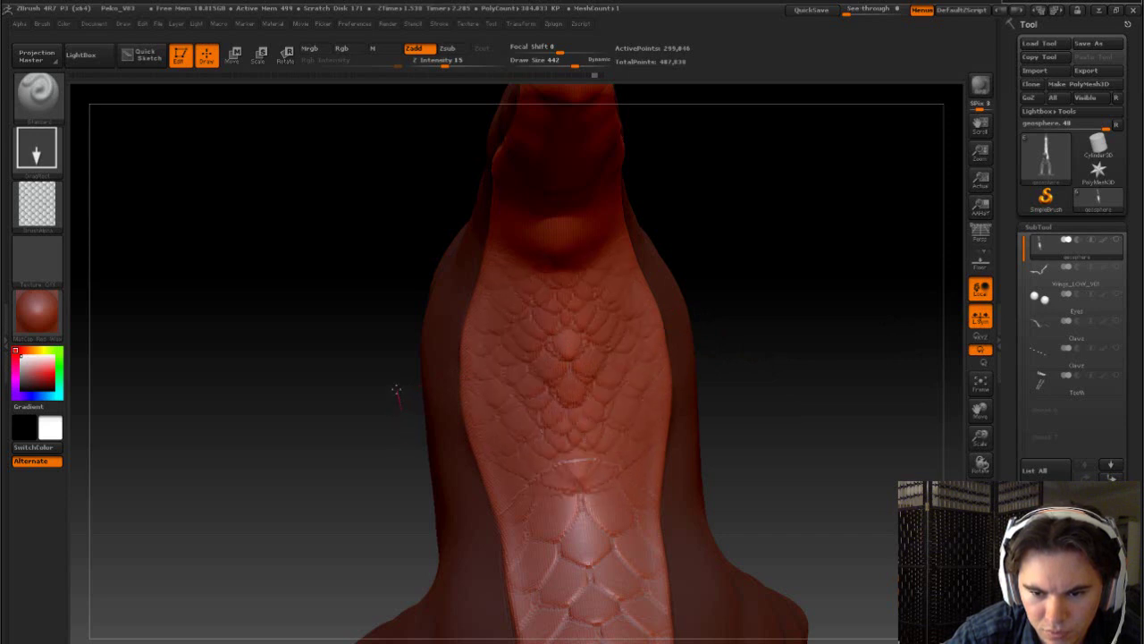
pyautogui.hotkey('ctrl', 'z')
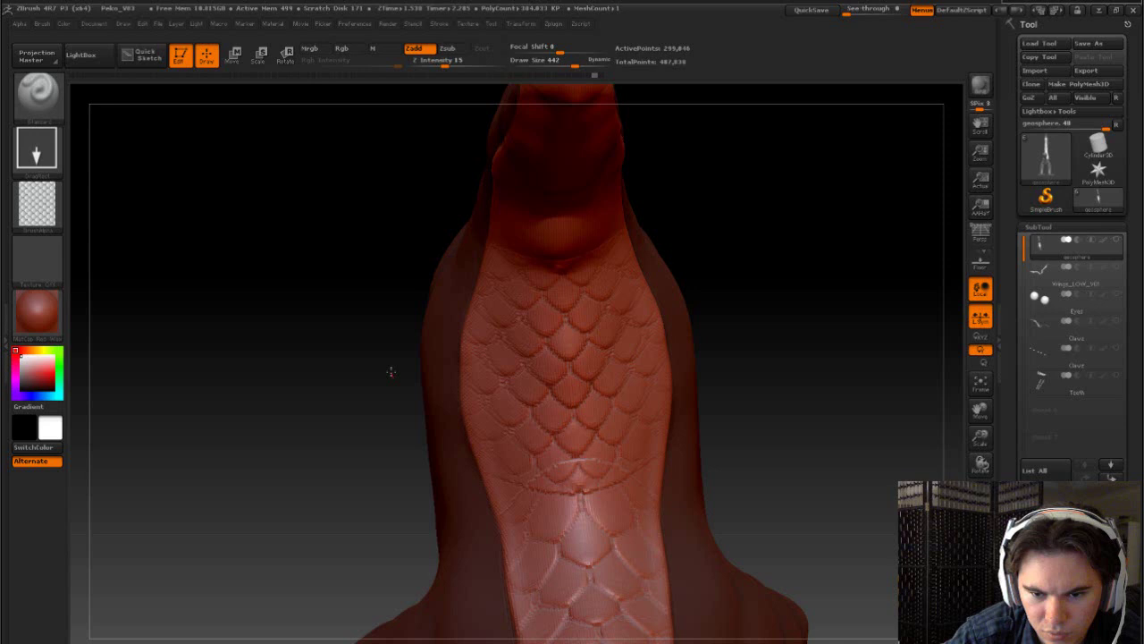
pyautogui.hotkey('ctrl', 'shift', 'z')
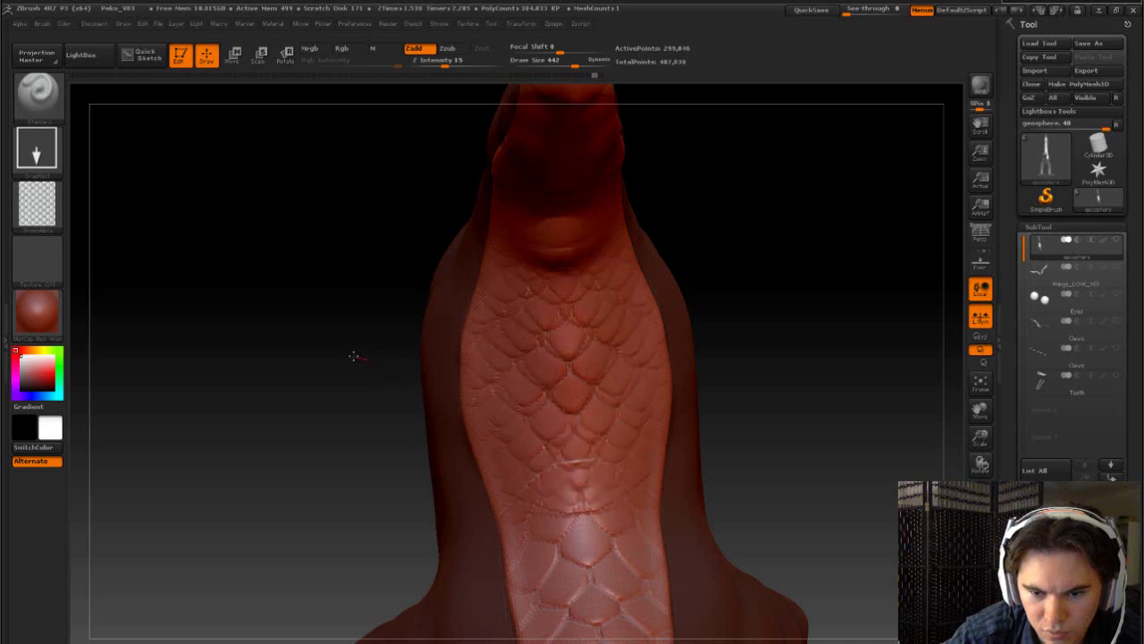
pyautogui.hotkey('ctrl', 'z')
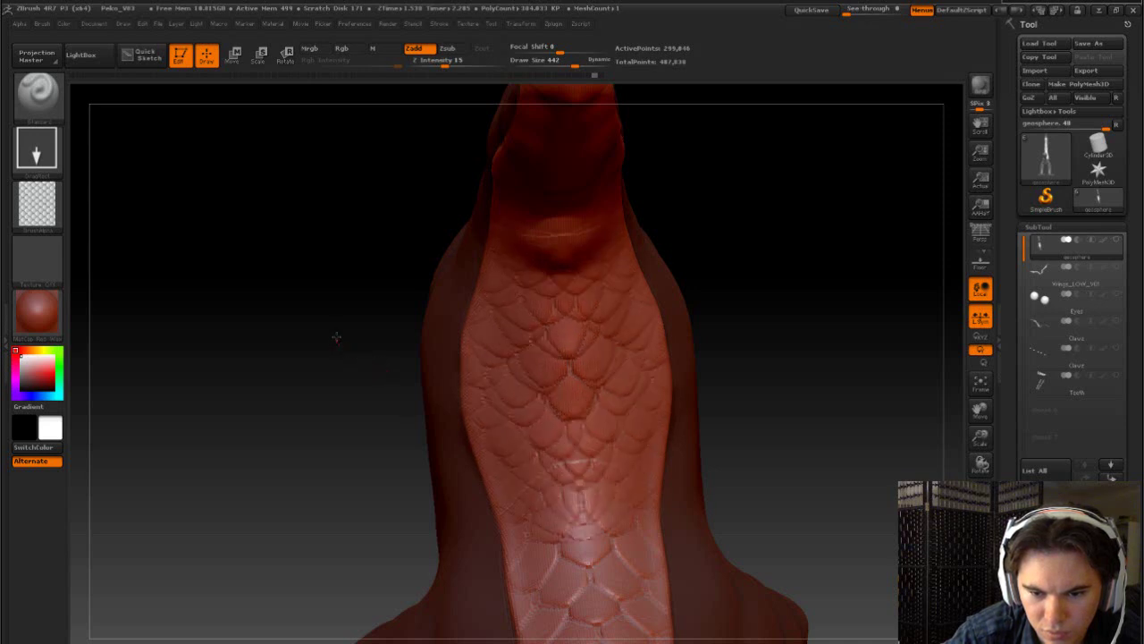
pyautogui.hotkey('ctrl', 'shift', 'z')
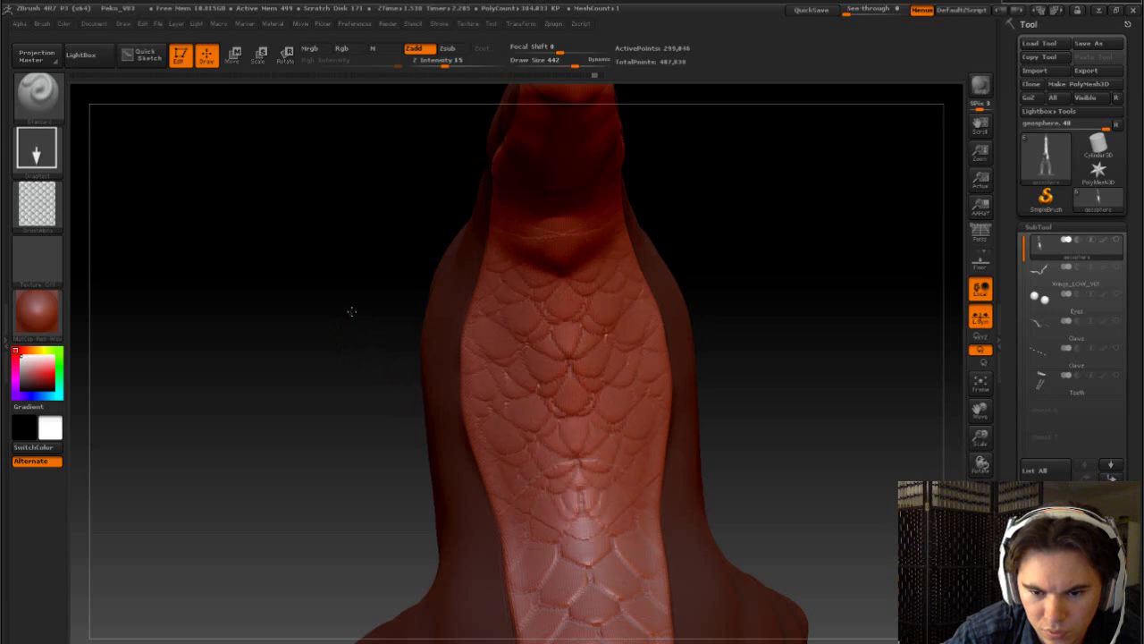
pyautogui.hotkey('ctrl', 'z')
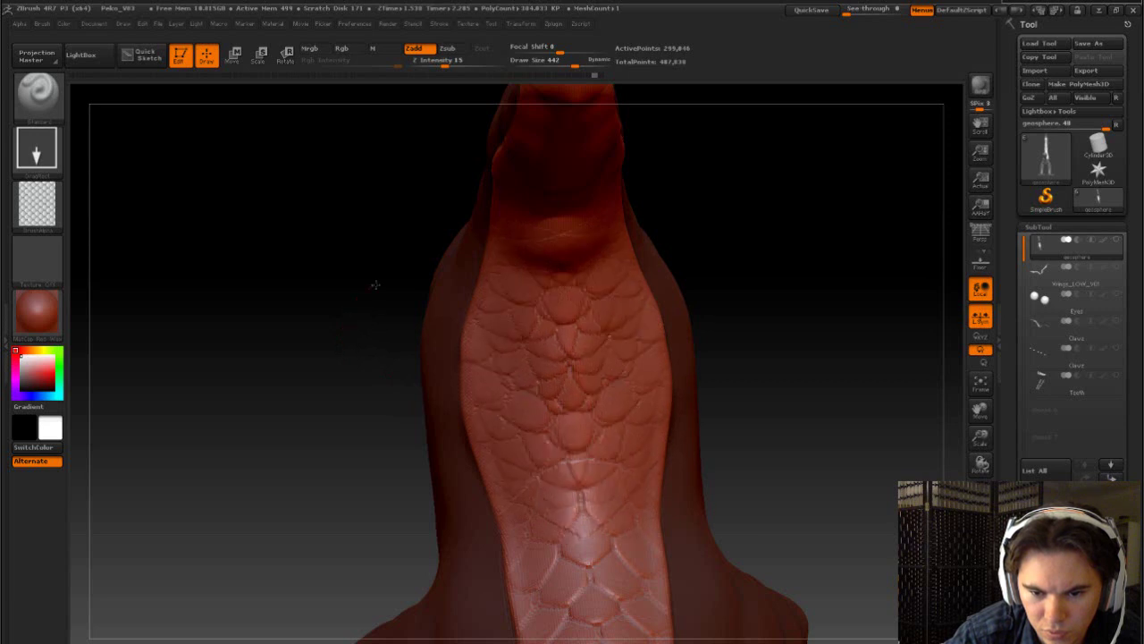
pyautogui.hotkey('ctrl', 'shift', 'z')
pyautogui.hotkey('ctrl', 'shift', 'z')
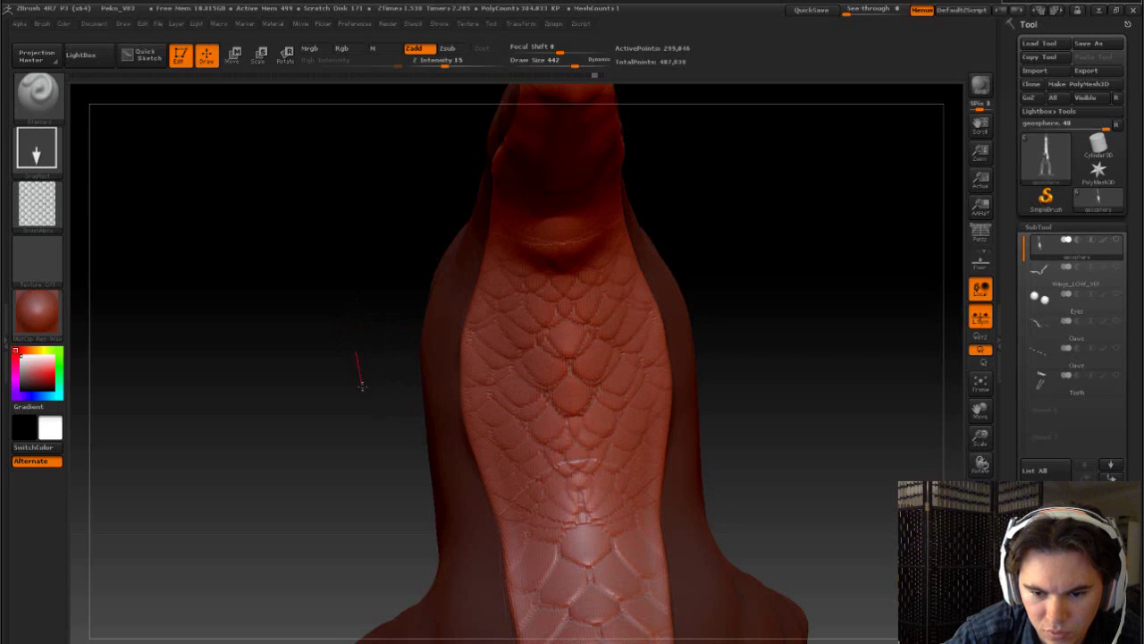
pyautogui.hotkey('ctrl', 'z')
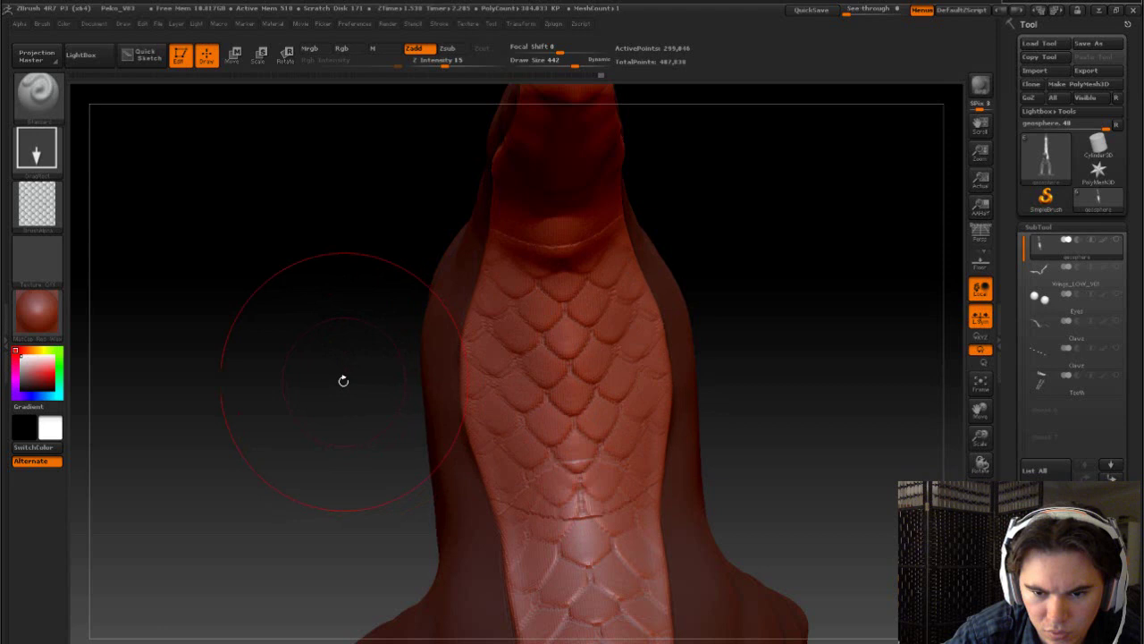
# - Stamp the scale alpha onto the smooth upper neck and enlarge the stamp
pyautogui.moveTo(763, 276)
pyautogui.mouseDown()
pyautogui.moveTo(842, 259)
pyautogui.moveTo(751, 353)
pyautogui.moveTo(689, 337)
pyautogui.moveTo(728, 348)
pyautogui.moveTo(715, 402)
pyautogui.moveTo(707, 363)
pyautogui.mouseUp()
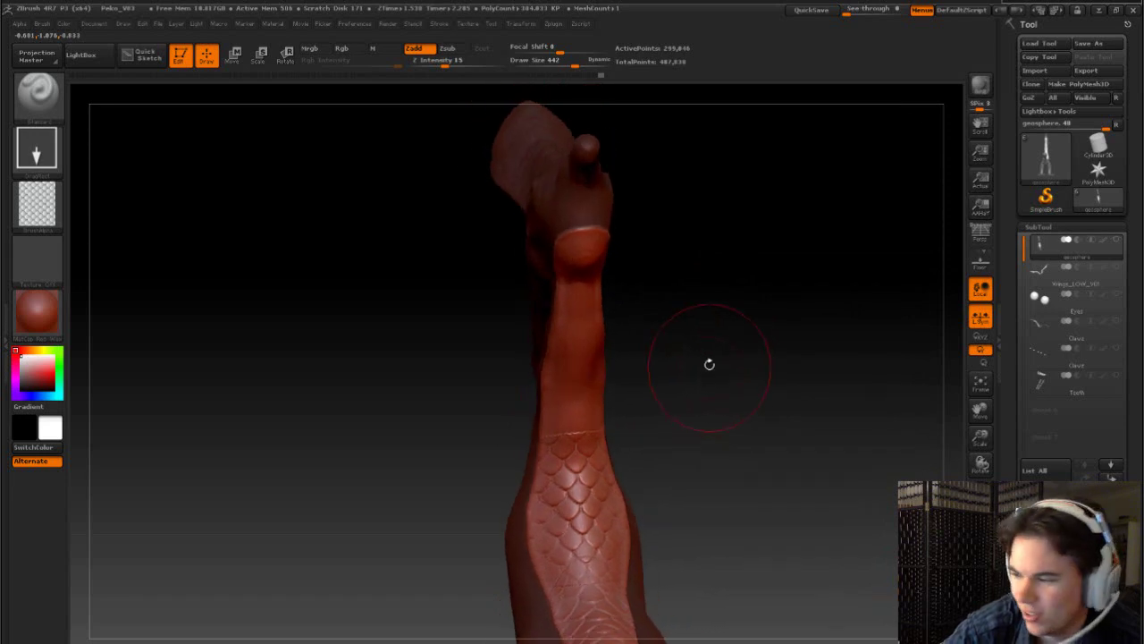
pyautogui.moveTo(766, 388)
pyautogui.mouseDown()
pyautogui.moveTo(769, 485)
pyautogui.moveTo(750, 422)
pyautogui.mouseUp()
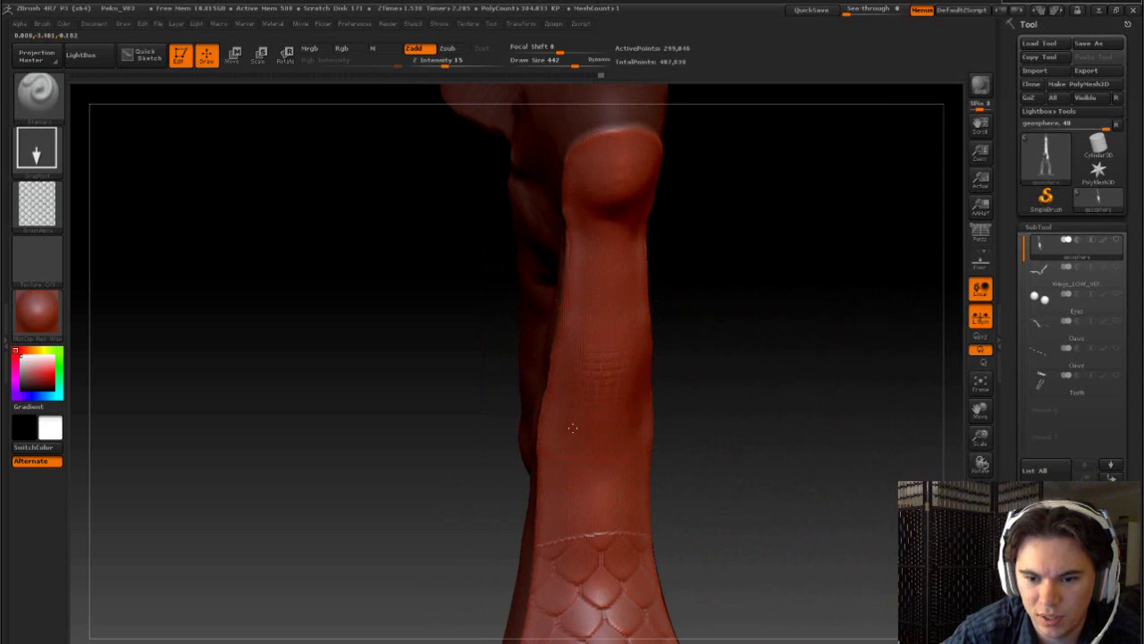
pyautogui.moveTo(597, 376)
pyautogui.mouseDown()
pyautogui.moveTo(525, 484)
pyautogui.moveTo(484, 529)
pyautogui.moveTo(464, 534)
pyautogui.moveTo(481, 591)
pyautogui.moveTo(569, 586)
pyautogui.moveTo(638, 537)
pyautogui.moveTo(695, 434)
pyautogui.moveTo(692, 411)
pyautogui.moveTo(670, 387)
pyautogui.moveTo(608, 396)
pyautogui.mouseUp()
pyautogui.moveTo(611, 437)
pyautogui.mouseDown()
pyautogui.moveTo(592, 466)
pyautogui.moveTo(540, 392)
pyautogui.moveTo(493, 387)
pyautogui.moveTo(488, 374)
pyautogui.moveTo(437, 401)
pyautogui.moveTo(443, 363)
pyautogui.moveTo(407, 324)
pyautogui.moveTo(383, 411)
pyautogui.mouseUp()
# - Undo that stamp and restamp the scales wider across the upper neck
pyautogui.hotkey('ctrl', 'z')
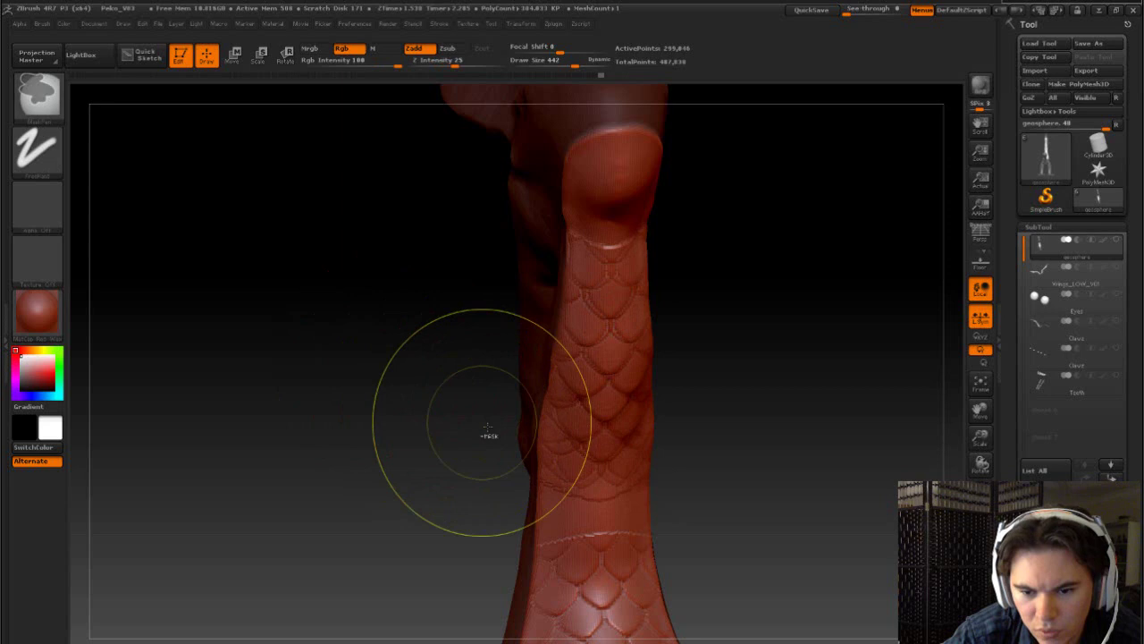
pyautogui.hotkey('ctrl', 'z')
pyautogui.hotkey('ctrl', 'z')
pyautogui.moveTo(599, 456)
pyautogui.mouseDown()
pyautogui.moveTo(503, 486)
pyautogui.moveTo(470, 472)
pyautogui.moveTo(447, 425)
pyautogui.moveTo(416, 441)
pyautogui.moveTo(427, 501)
pyautogui.moveTo(383, 536)
pyautogui.moveTo(357, 498)
pyautogui.moveTo(383, 433)
pyautogui.moveTo(371, 417)
pyautogui.moveTo(345, 425)
pyautogui.moveTo(345, 390)
pyautogui.moveTo(335, 442)
pyautogui.moveTo(376, 455)
pyautogui.mouseUp()
# - Undo the last neck stamp and drag the scale alpha again higher up the neck, checking it from the front
pyautogui.hotkey('ctrl', 'z')
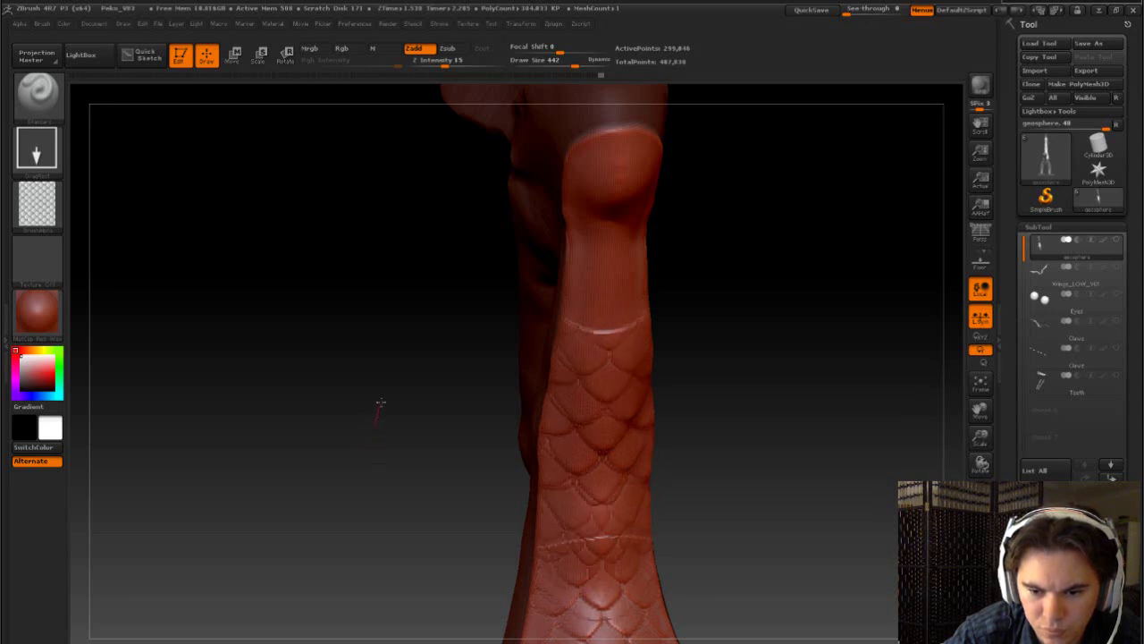
pyautogui.moveTo(380, 403); pyautogui.dragTo(372, 460)
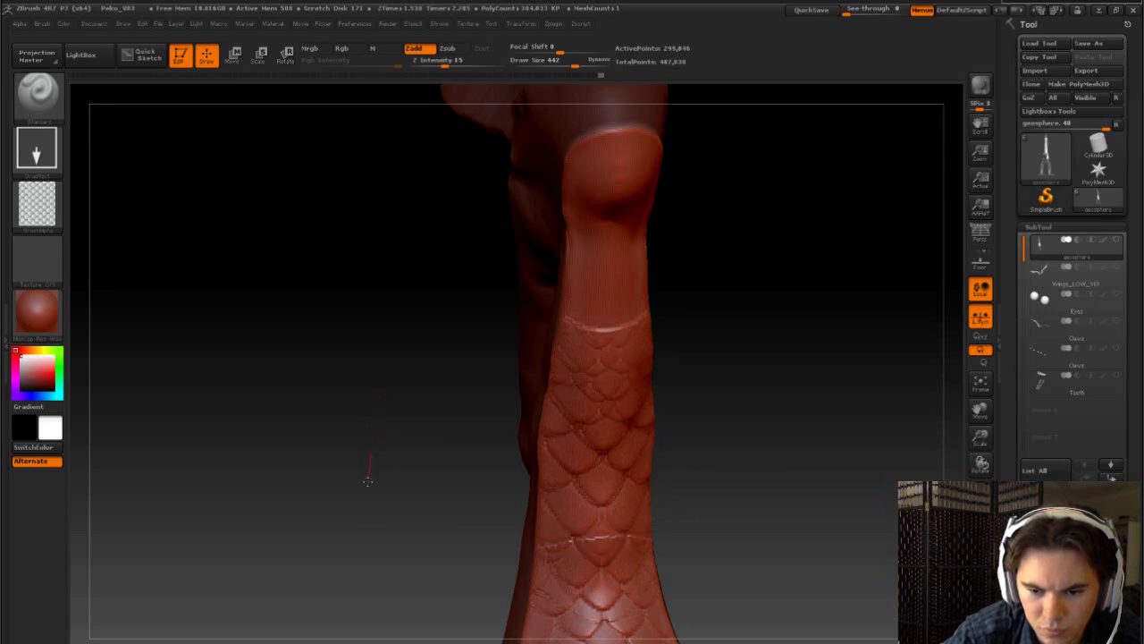
pyautogui.moveTo(367, 481)
pyautogui.mouseDown()
pyautogui.moveTo(363, 491)
pyautogui.moveTo(382, 423)
pyautogui.mouseUp()
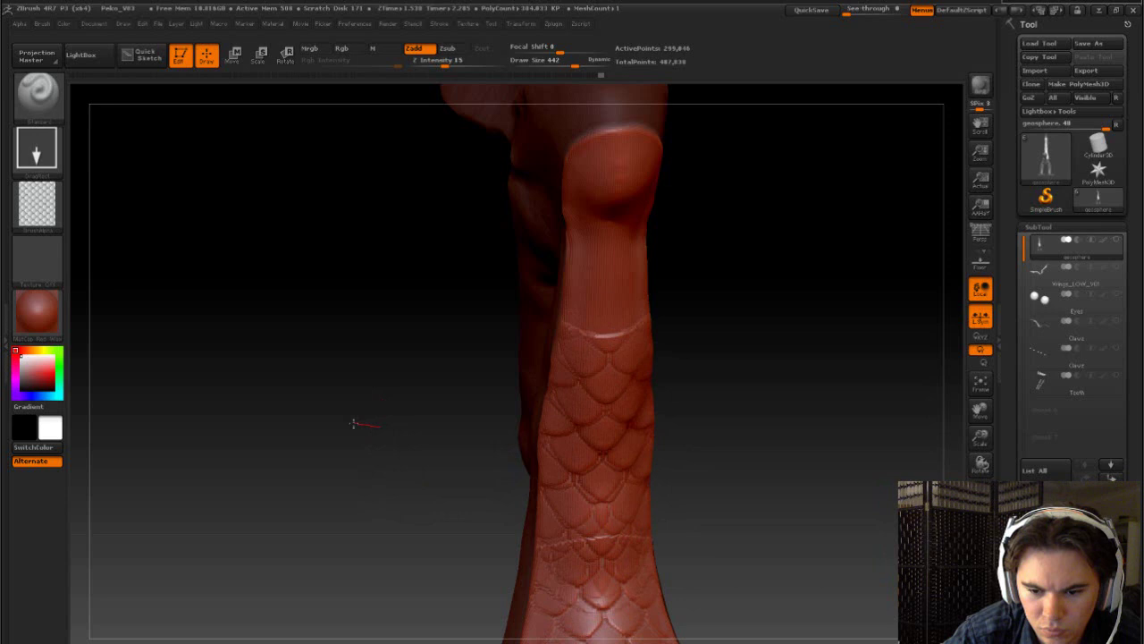
pyautogui.moveTo(353, 423)
pyautogui.mouseDown()
pyautogui.moveTo(766, 327)
pyautogui.moveTo(732, 324)
pyautogui.moveTo(710, 301)
pyautogui.moveTo(689, 352)
pyautogui.moveTo(766, 494)
pyautogui.moveTo(741, 434)
pyautogui.moveTo(748, 384)
pyautogui.moveTo(759, 444)
pyautogui.moveTo(751, 382)
pyautogui.moveTo(748, 429)
pyautogui.moveTo(670, 339)
pyautogui.mouseUp()
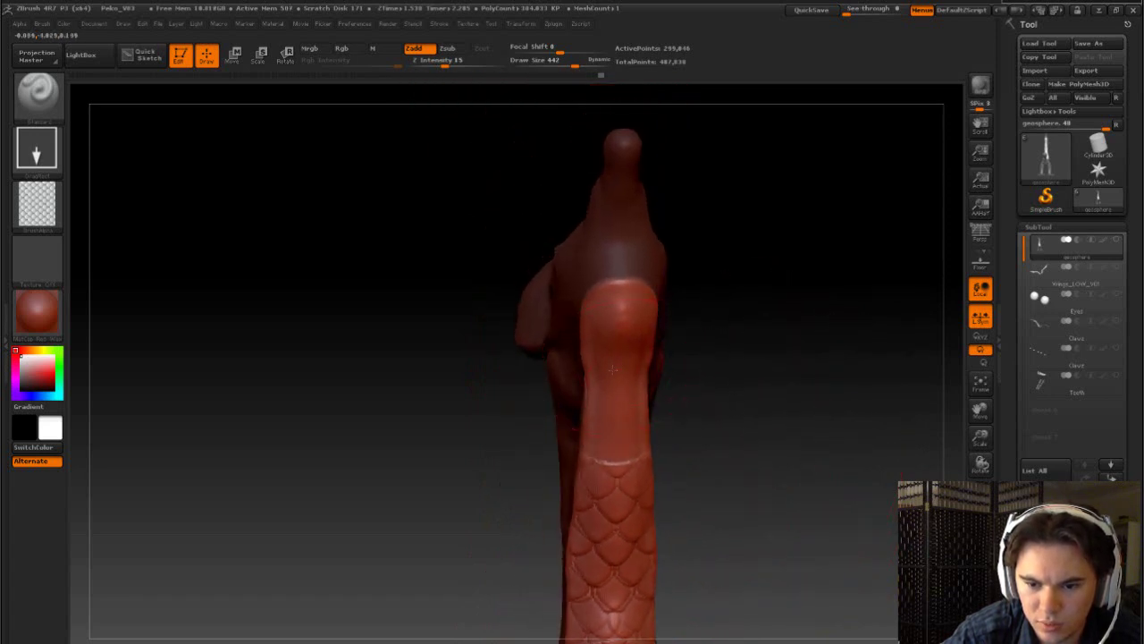
# - Step back through undo history to restore the overlapping scale pattern on the neck front
pyautogui.hotkey('ctrl', 'z')
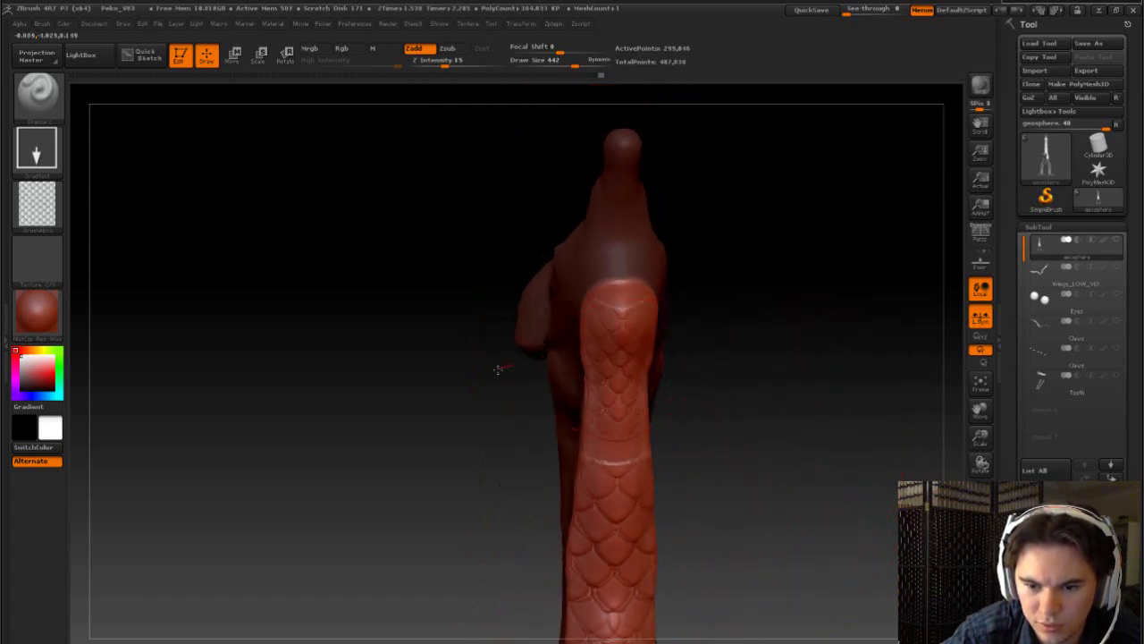
pyautogui.hotkey('ctrl', 'z')
pyautogui.hotkey('ctrl', 'z')
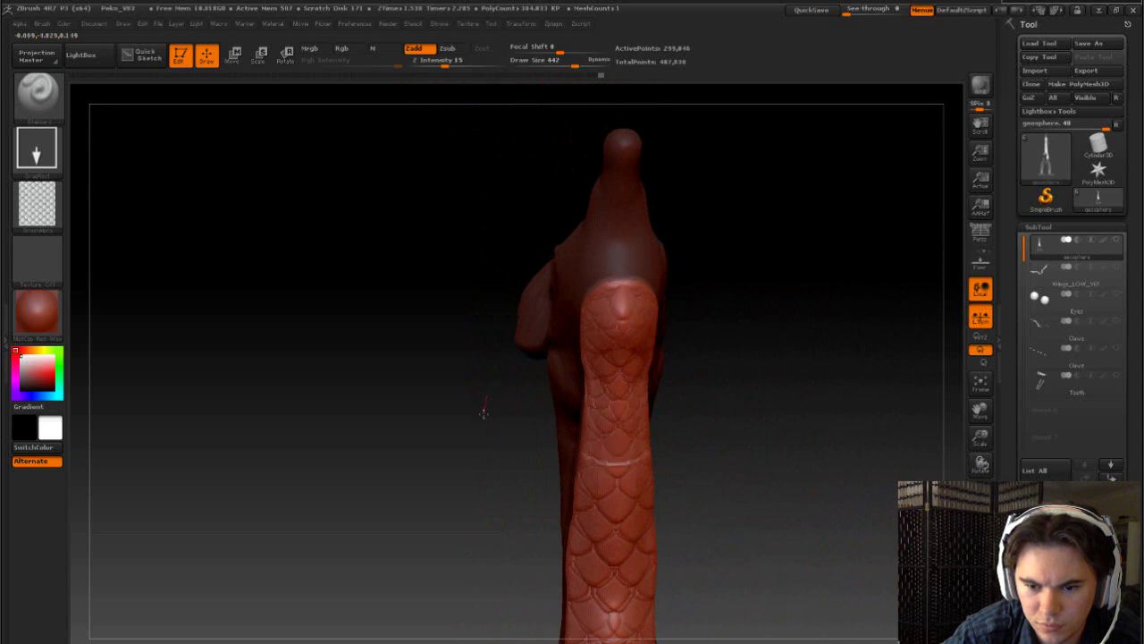
pyautogui.hotkey('ctrl', 'z')
pyautogui.hotkey('ctrl', 'z')
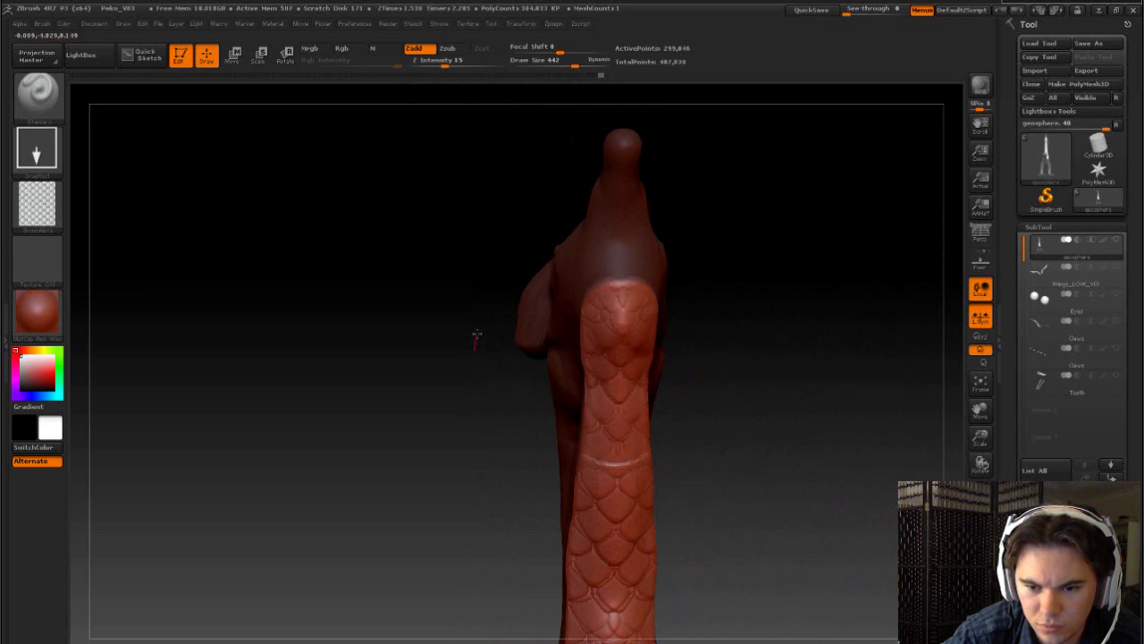
pyautogui.hotkey('ctrl', 'z')
pyautogui.hotkey('ctrl', 'z')
pyautogui.hotkey('ctrl', 'z')
pyautogui.hotkey('ctrl', 'z')
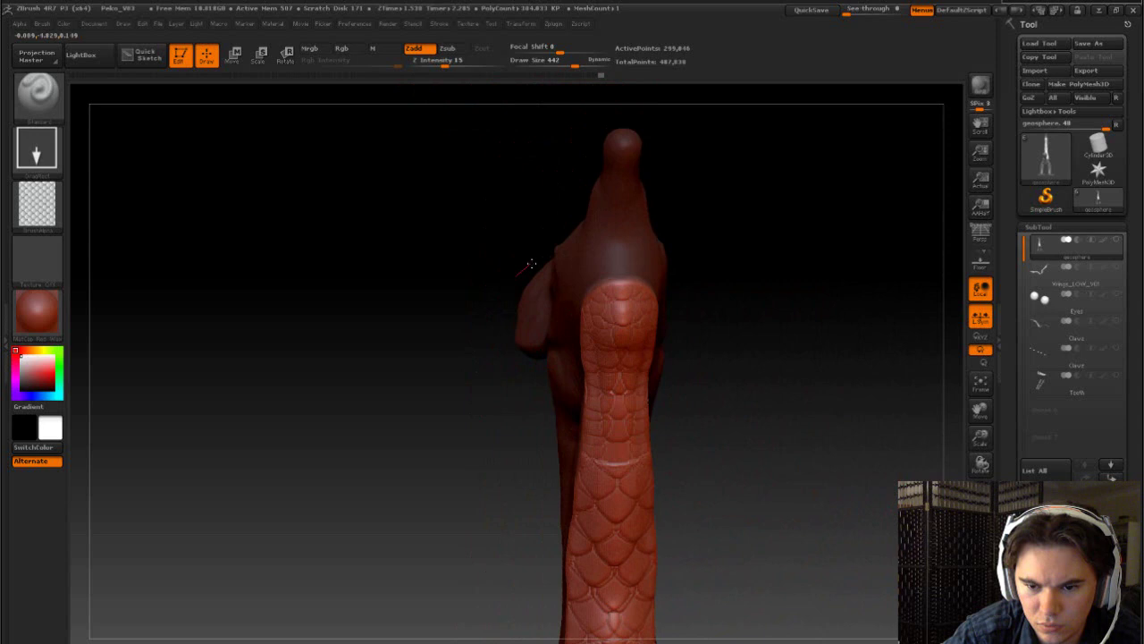
pyautogui.hotkey('ctrl', 'z')
pyautogui.hotkey('ctrl', 'z')
pyautogui.hotkey('ctrl', 'z')
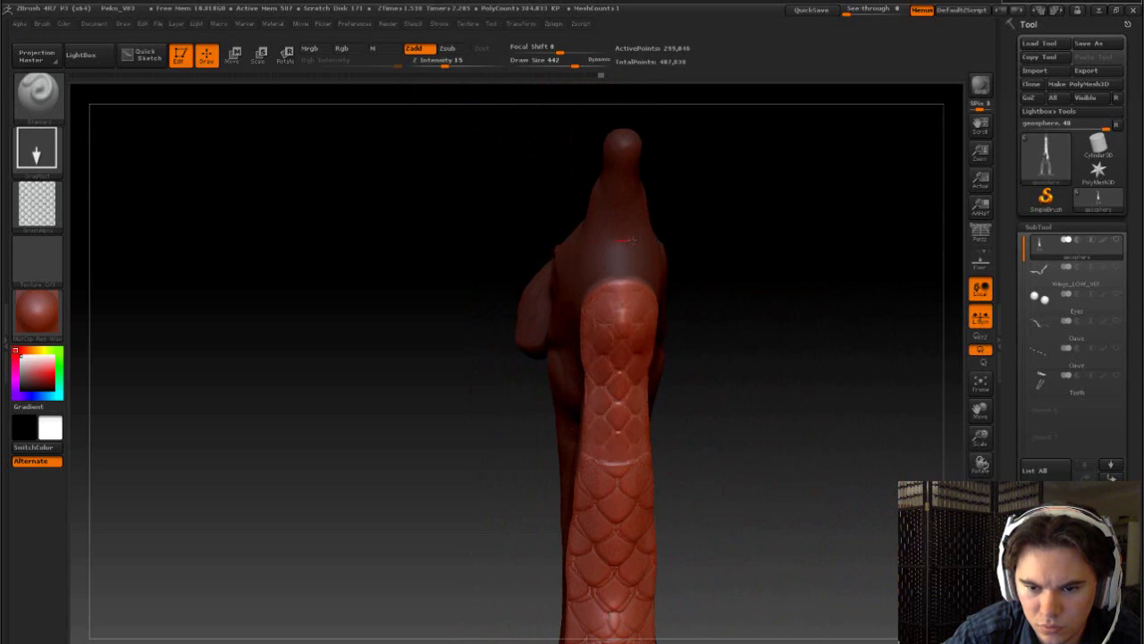
pyautogui.hotkey('ctrl', 'z')
pyautogui.hotkey('ctrl', 'z')
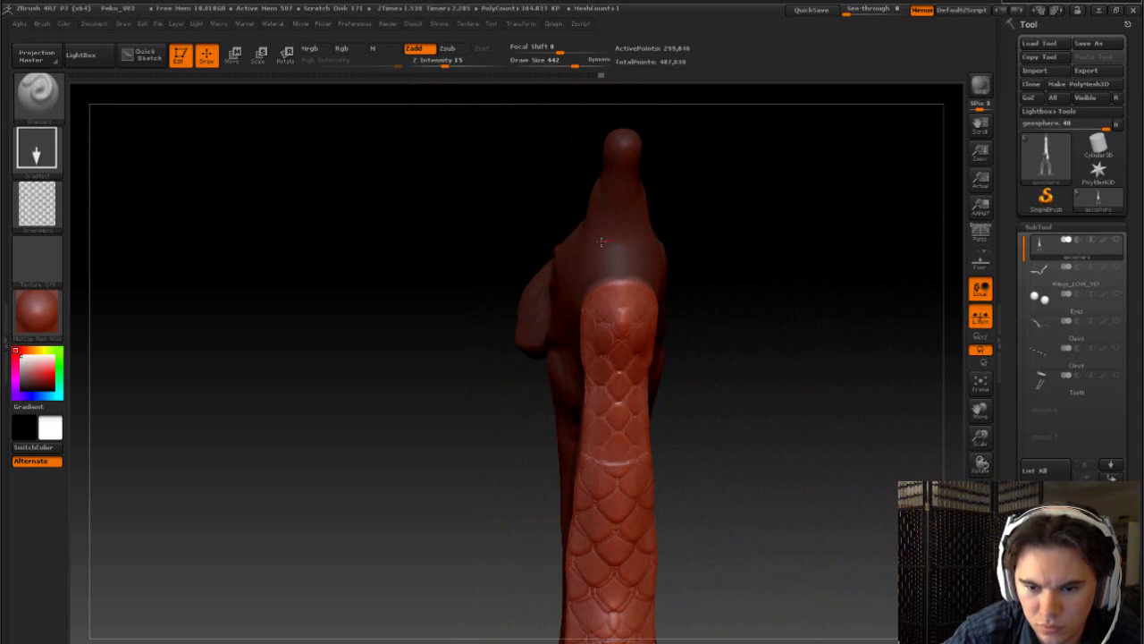
pyautogui.hotkey('ctrl', 'z')
pyautogui.hotkey('ctrl', 'z')
pyautogui.hotkey('ctrl', 'z')
pyautogui.hotkey('ctrl', 'z')
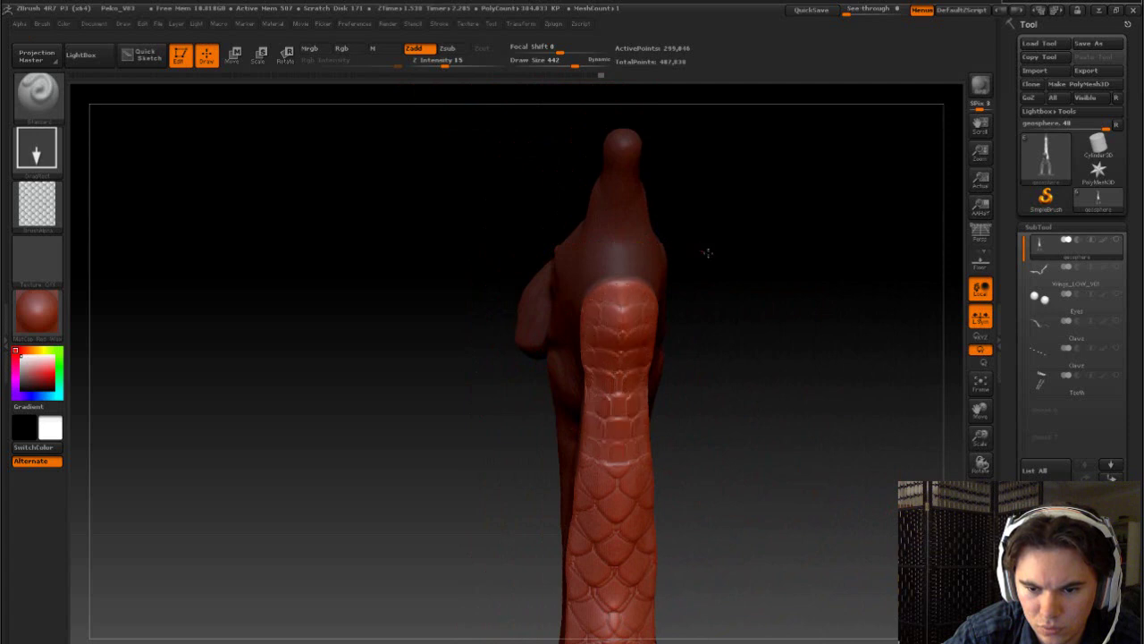
pyautogui.hotkey('ctrl', 'z')
pyautogui.hotkey('ctrl', 'z')
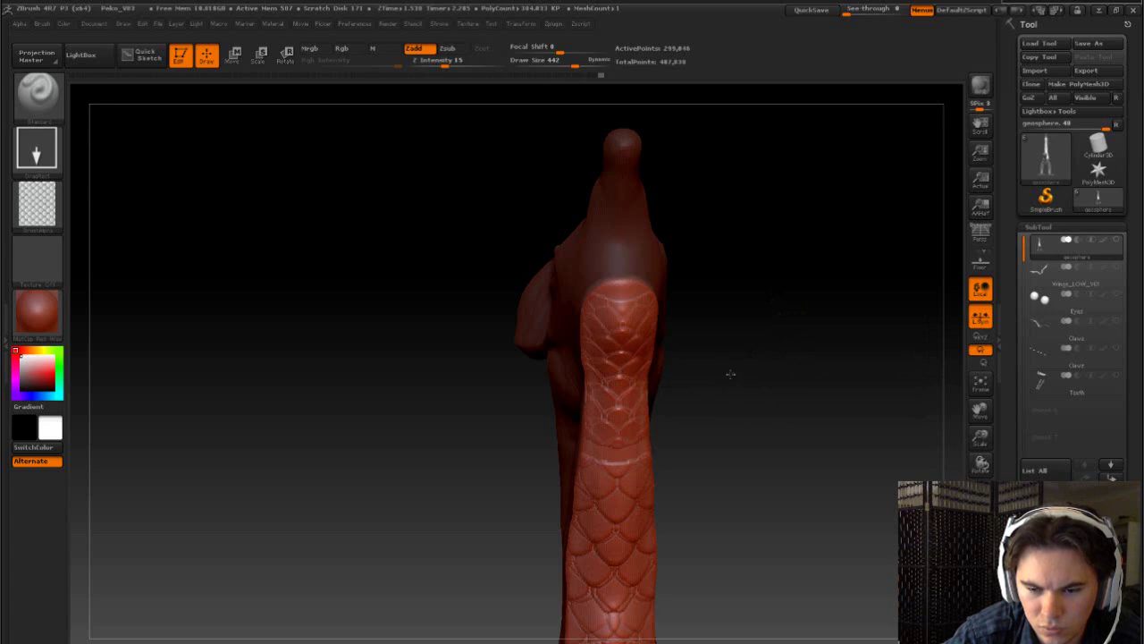
# - Undo a stray Smooth stroke so the front-neck scales are fully restored
pyautogui.keyDown('shift'); pyautogui.moveTo(625, 304); pyautogui.dragTo(620, 380); pyautogui.keyUp('shift')
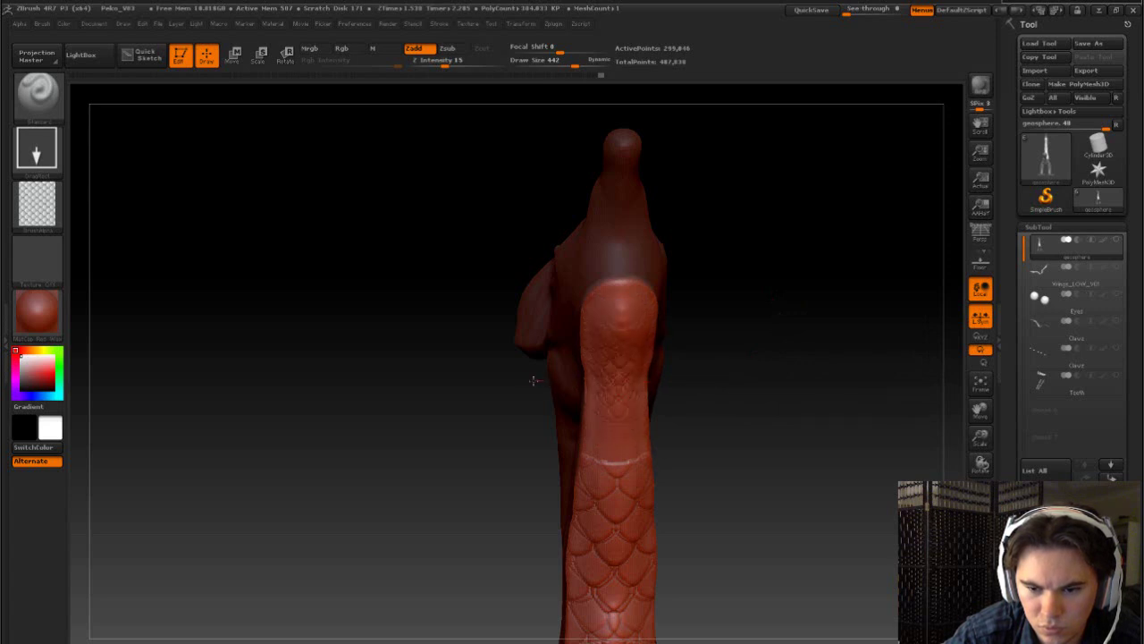
pyautogui.hotkey('ctrl', 'z')
pyautogui.hotkey('ctrl', 'z')
pyautogui.hotkey('ctrl', 'z')
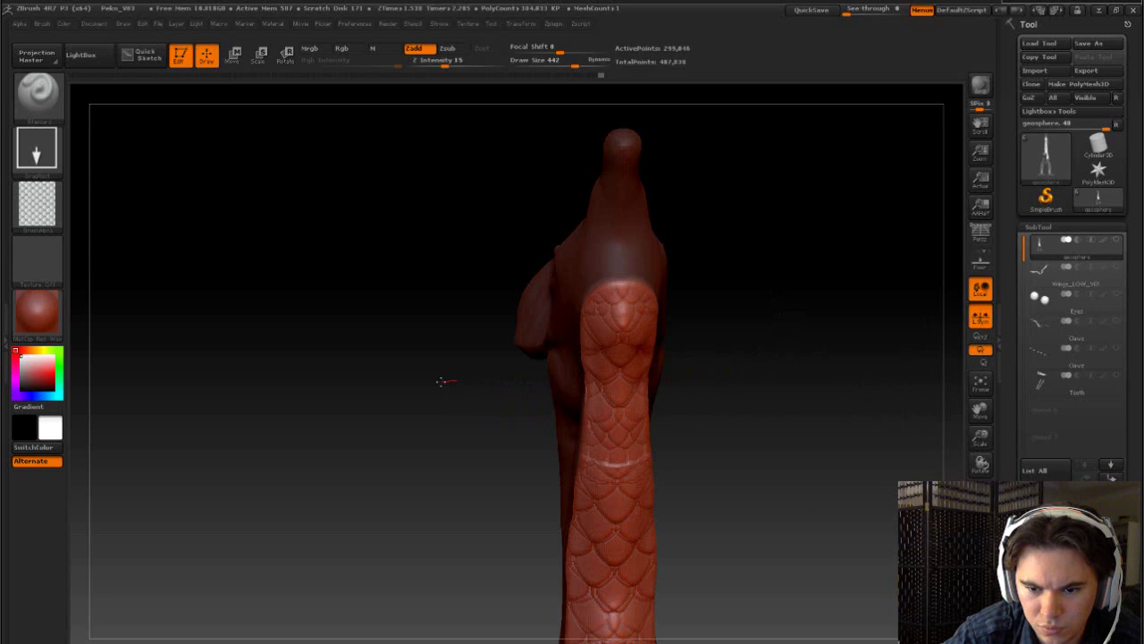
pyautogui.hotkey('ctrl', 'z')
pyautogui.hotkey('ctrl', 'z')
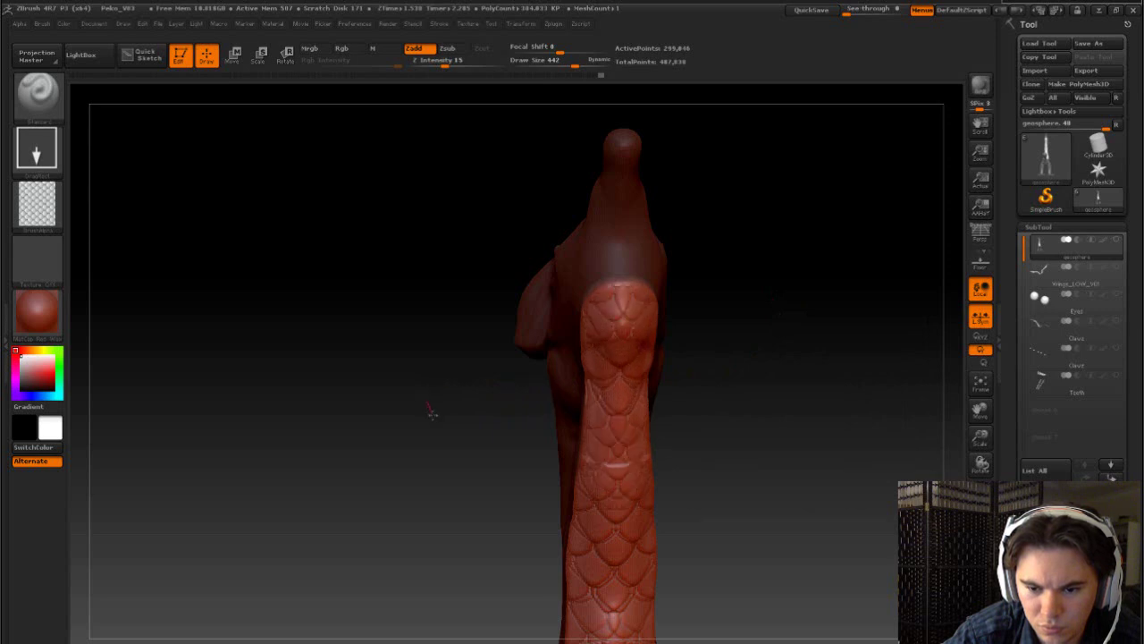
pyautogui.hotkey('ctrl', 'z')
pyautogui.hotkey('ctrl', 'z')
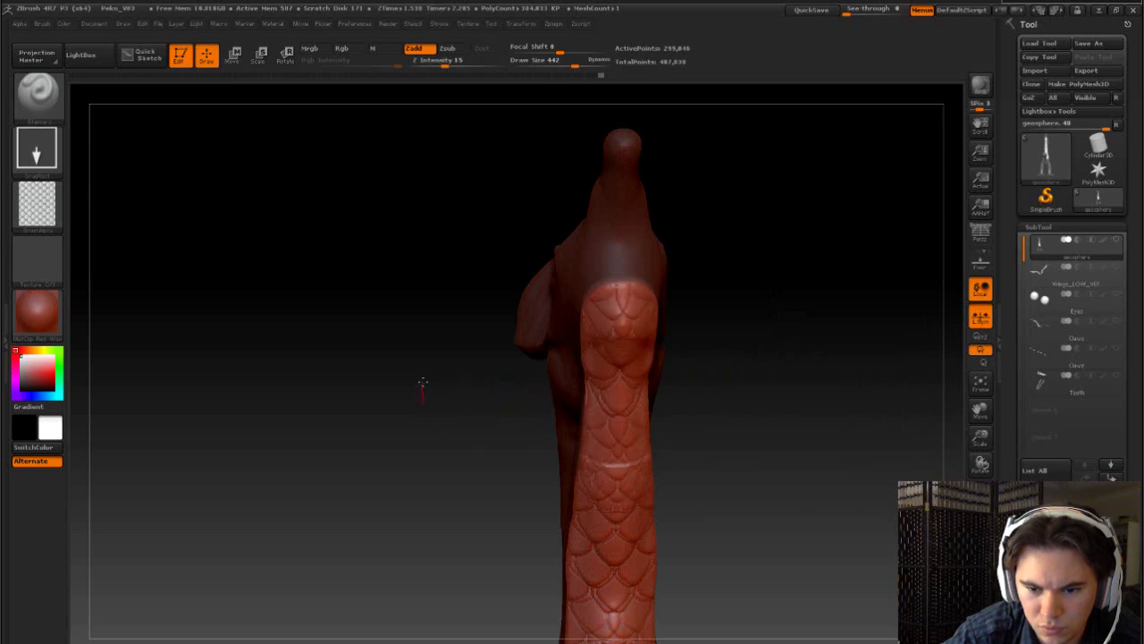
pyautogui.hotkey('ctrl', 'z')
pyautogui.hotkey('ctrl', 'z')
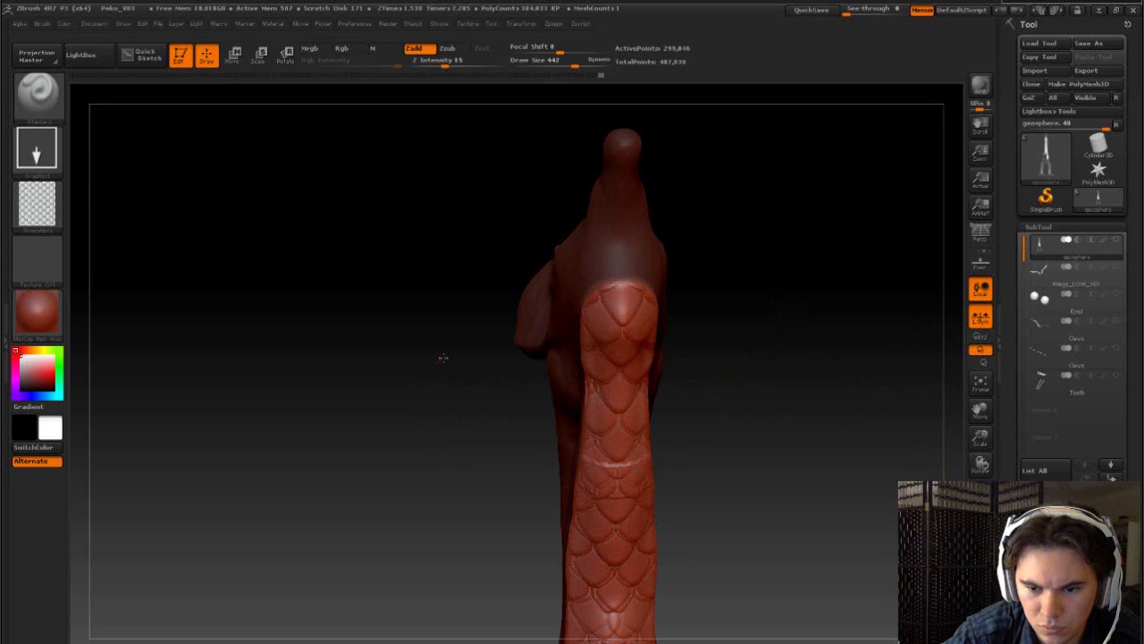
# - Orbit and zoom in on the pale seam crossing the neck scales
pyautogui.moveTo(519, 340); pyautogui.dragTo(805, 339)
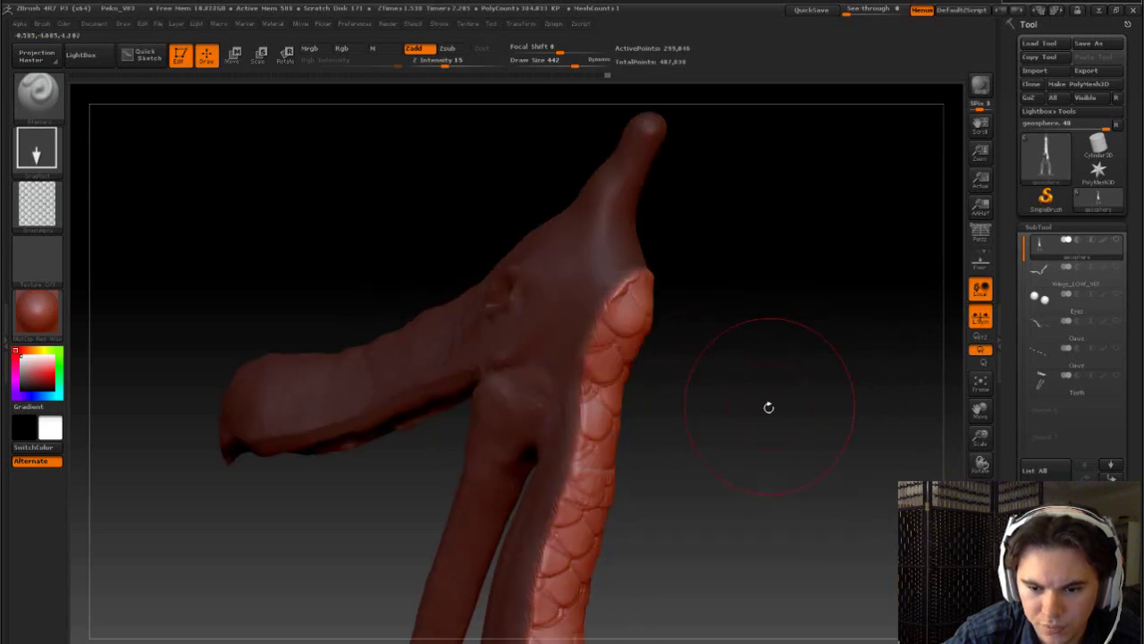
pyautogui.moveTo(766, 403)
pyautogui.mouseDown()
pyautogui.moveTo(760, 367)
pyautogui.moveTo(700, 327)
pyautogui.moveTo(652, 375)
pyautogui.moveTo(695, 355)
pyautogui.moveTo(658, 361)
pyautogui.moveTo(669, 388)
pyautogui.mouseUp()
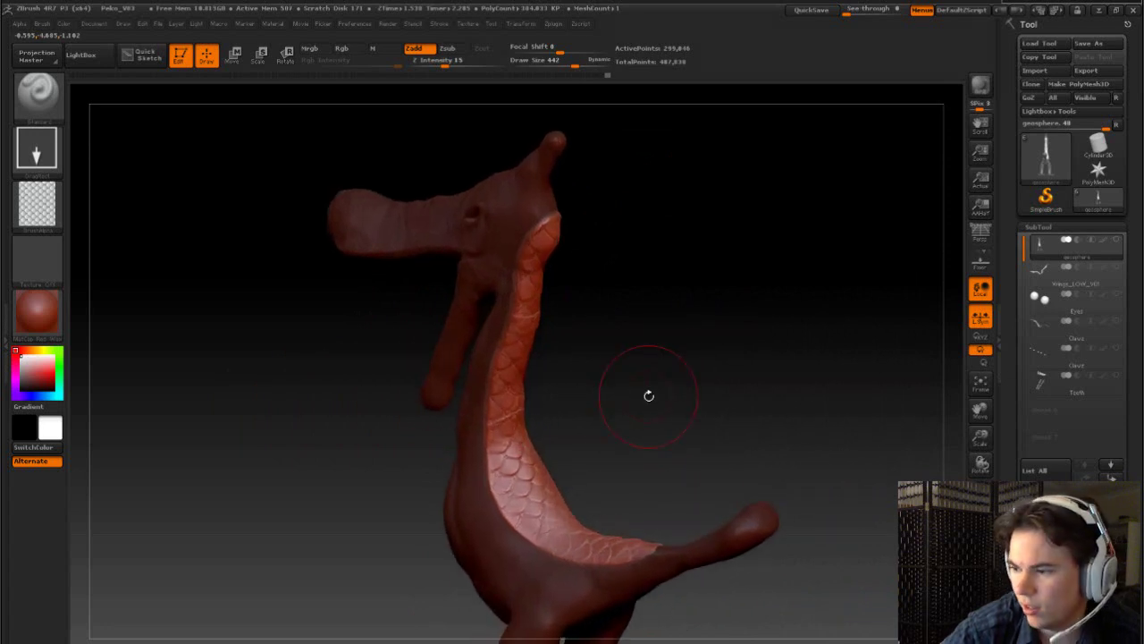
pyautogui.moveTo(777, 388)
pyautogui.mouseDown()
pyautogui.moveTo(685, 402)
pyautogui.moveTo(710, 474)
pyautogui.moveTo(699, 367)
pyautogui.moveTo(744, 304)
pyautogui.mouseUp()
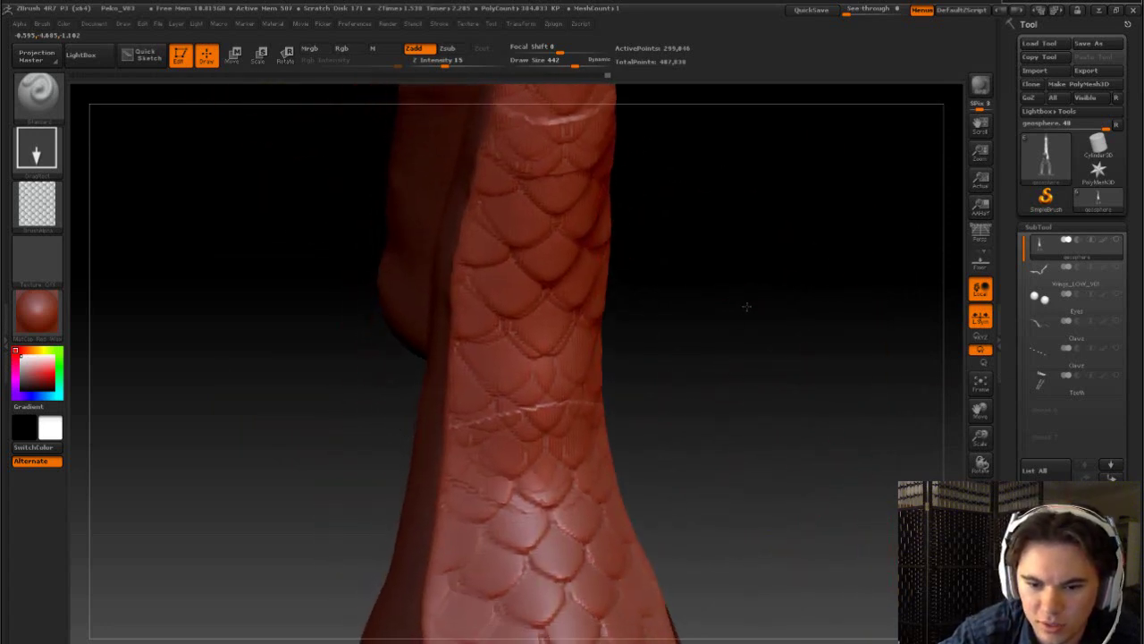
pyautogui.moveTo(724, 363)
pyautogui.keyDown('alt'); pyautogui.mouseDown()
pyautogui.moveTo(790, 410)
pyautogui.moveTo(792, 376)
pyautogui.moveTo(800, 396)
pyautogui.mouseUp(); pyautogui.keyUp('alt')
# - Shrink the Draw Size and switch to the DamStandard brush
pyautogui.press('s')
pyautogui.moveTo(507, 425); pyautogui.dragTo(492, 426)
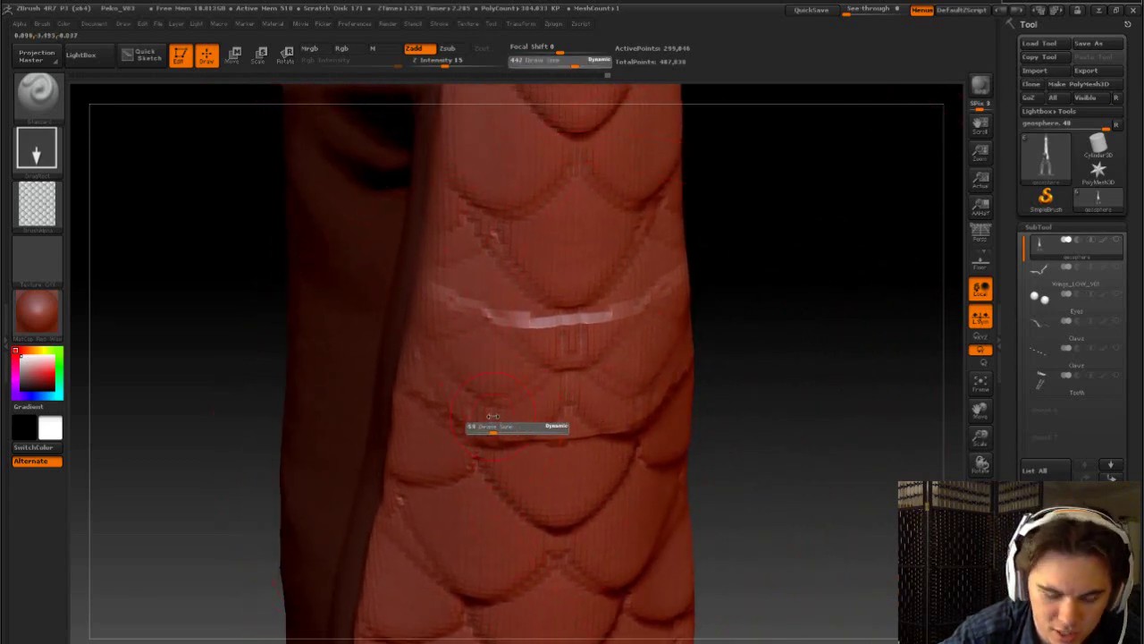
pyautogui.press('b')
pyautogui.press('d')
pyautogui.press('s')
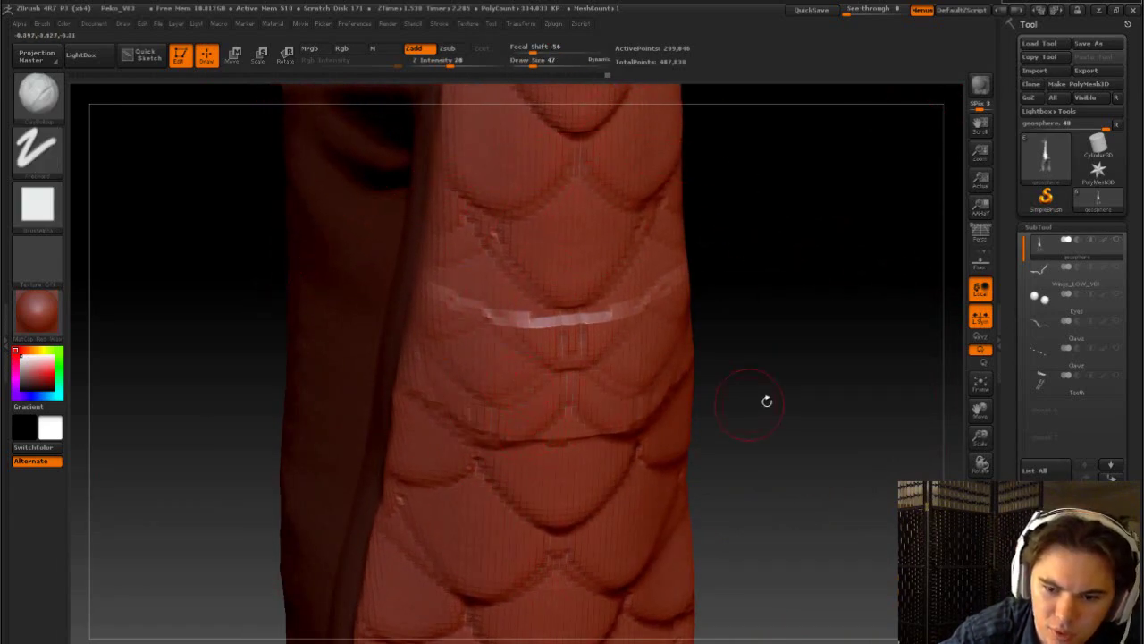
# - Carve two scale edges across the neck seam and smooth away the bright seam line
pyautogui.moveTo(766, 401)
pyautogui.mouseDown()
pyautogui.moveTo(833, 318)
pyautogui.moveTo(809, 335)
pyautogui.mouseUp()
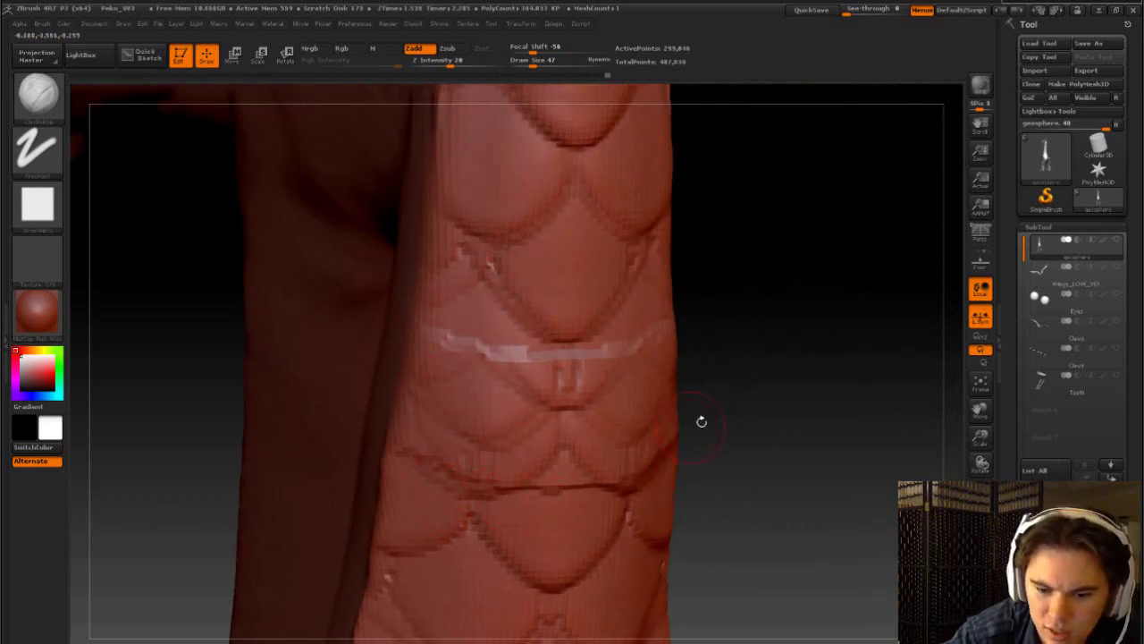
pyautogui.moveTo(742, 328); pyautogui.dragTo(439, 388)
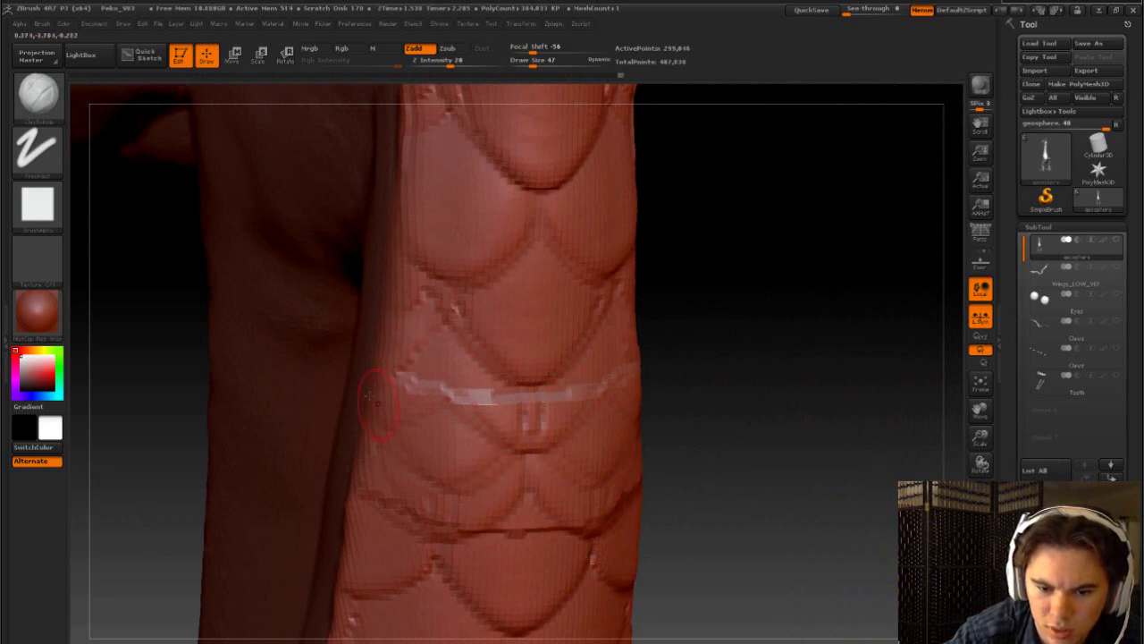
pyautogui.moveTo(375, 402)
pyautogui.mouseDown()
pyautogui.moveTo(458, 469)
pyautogui.moveTo(492, 456)
pyautogui.mouseUp()
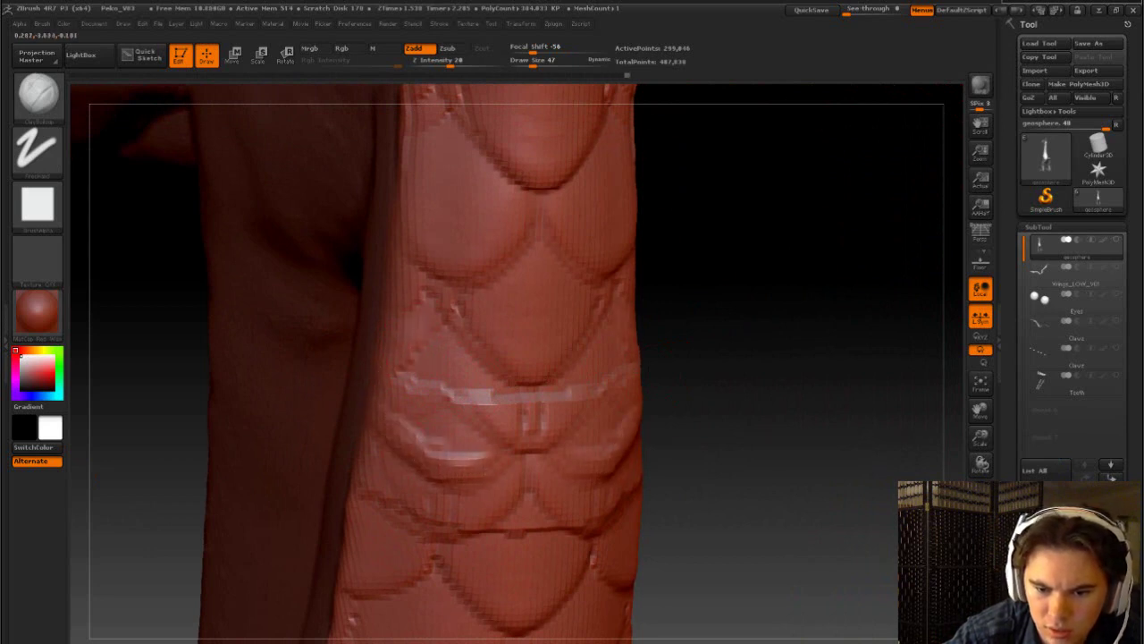
pyautogui.moveTo(433, 326)
pyautogui.mouseDown()
pyautogui.moveTo(494, 400)
pyautogui.moveTo(482, 460)
pyautogui.mouseUp()
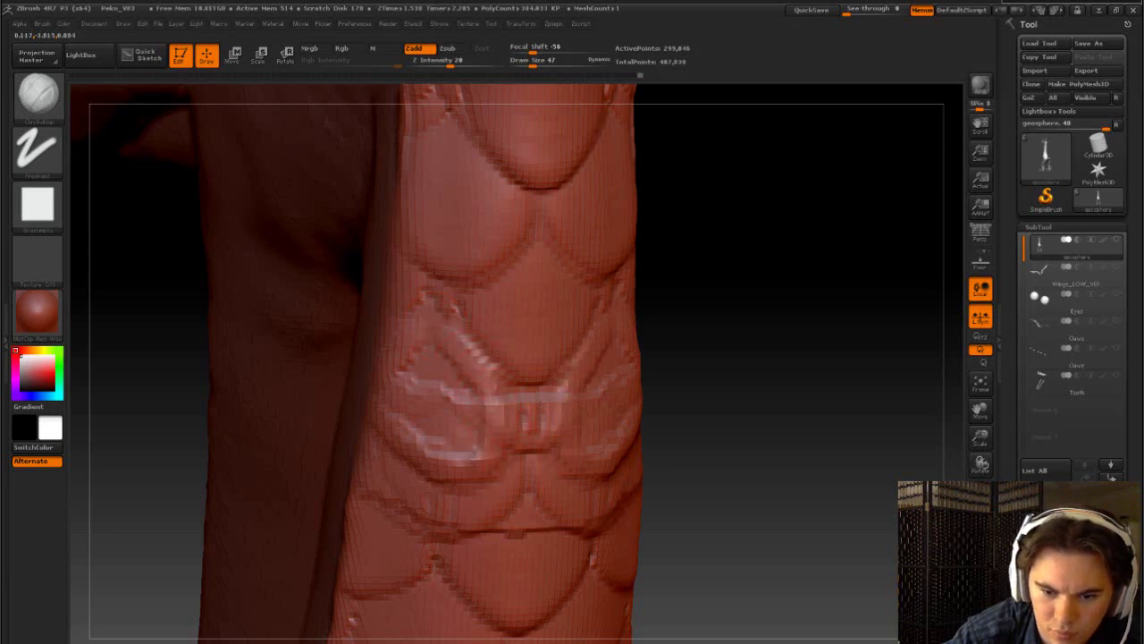
pyautogui.moveTo(402, 421)
pyautogui.keyDown('shift'); pyautogui.mouseDown()
pyautogui.moveTo(444, 454)
pyautogui.moveTo(483, 393)
pyautogui.moveTo(491, 349)
pyautogui.mouseUp(); pyautogui.keyUp('shift')
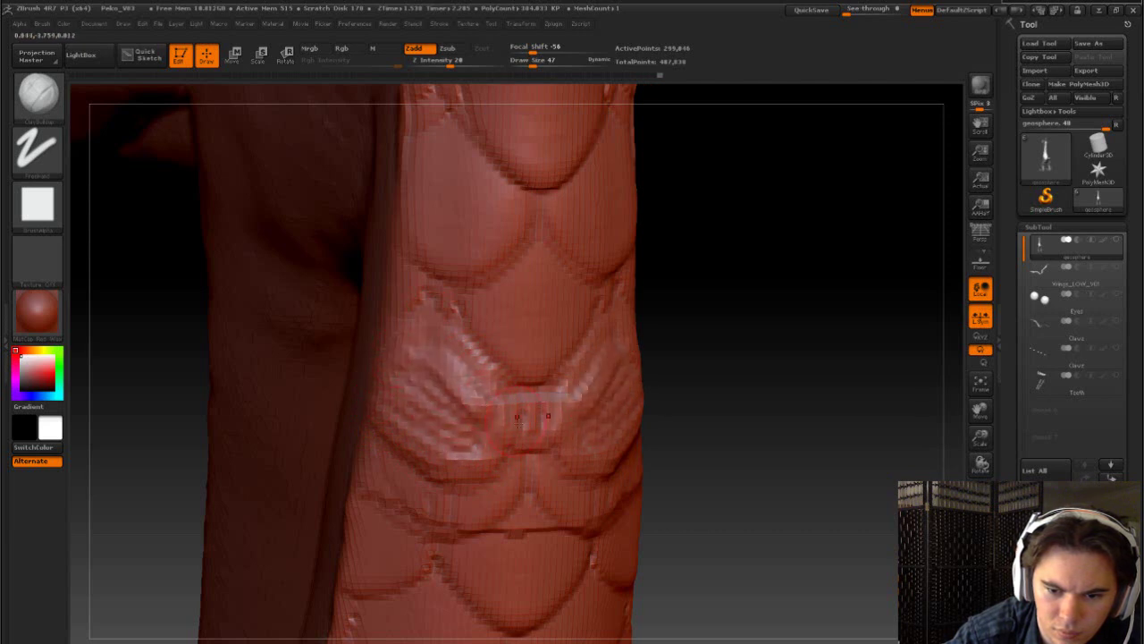
# - Carve and soften the outline of the lower scale beneath the seam, then zoom out to review
pyautogui.moveTo(702, 385); pyautogui.dragTo(650, 345)
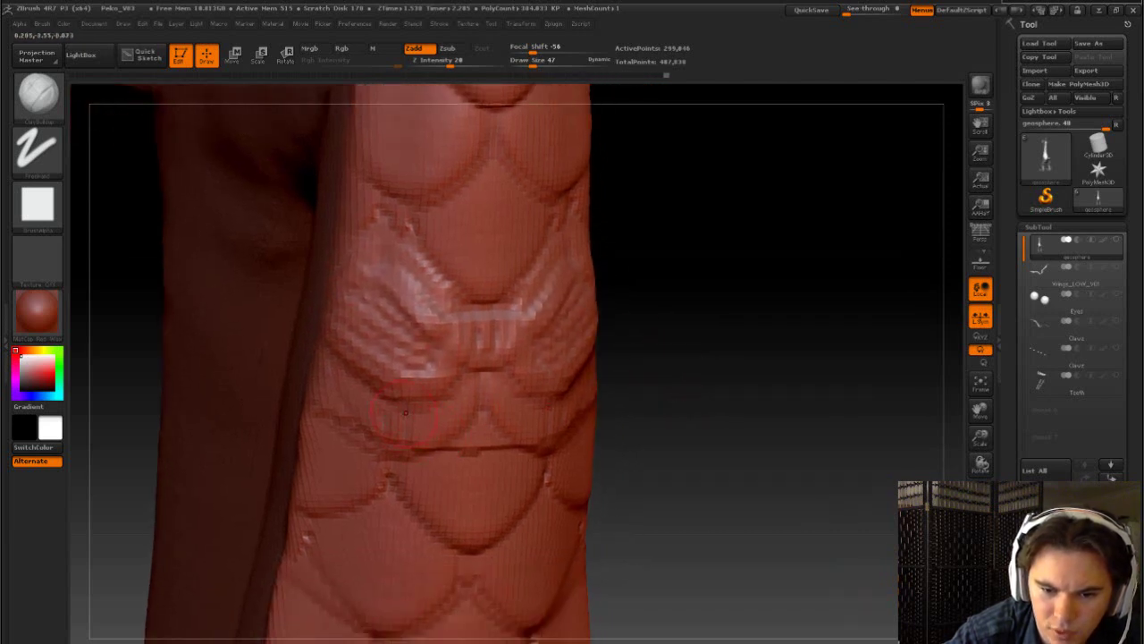
pyautogui.moveTo(545, 402); pyautogui.dragTo(514, 487)
pyautogui.moveTo(411, 420); pyautogui.dragTo(473, 519)
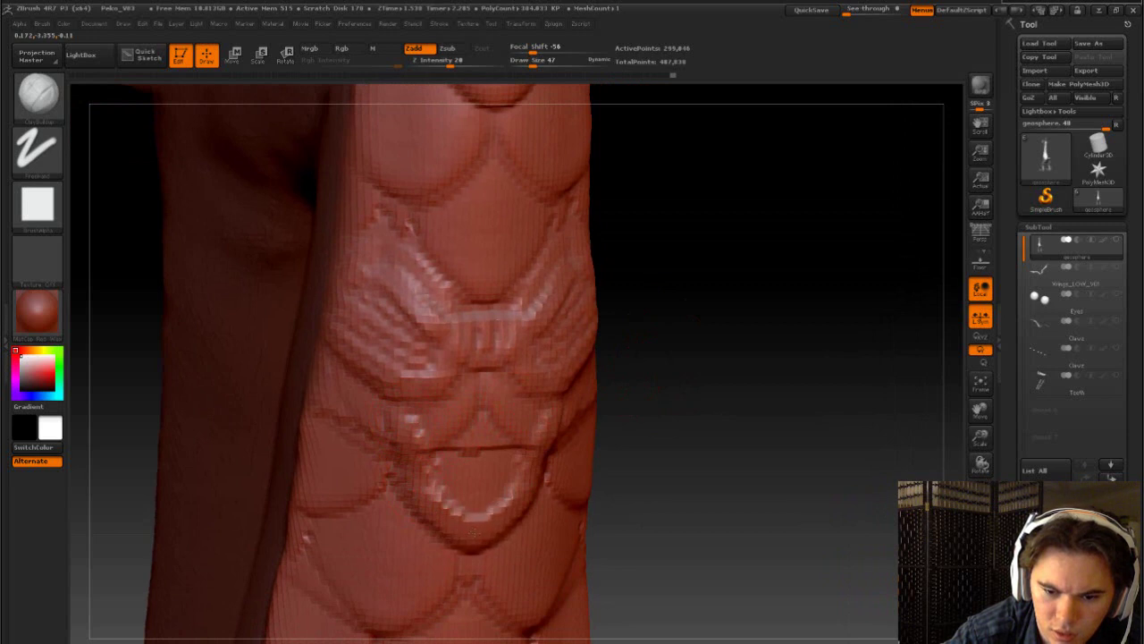
pyautogui.moveTo(412, 415); pyautogui.dragTo(449, 511)
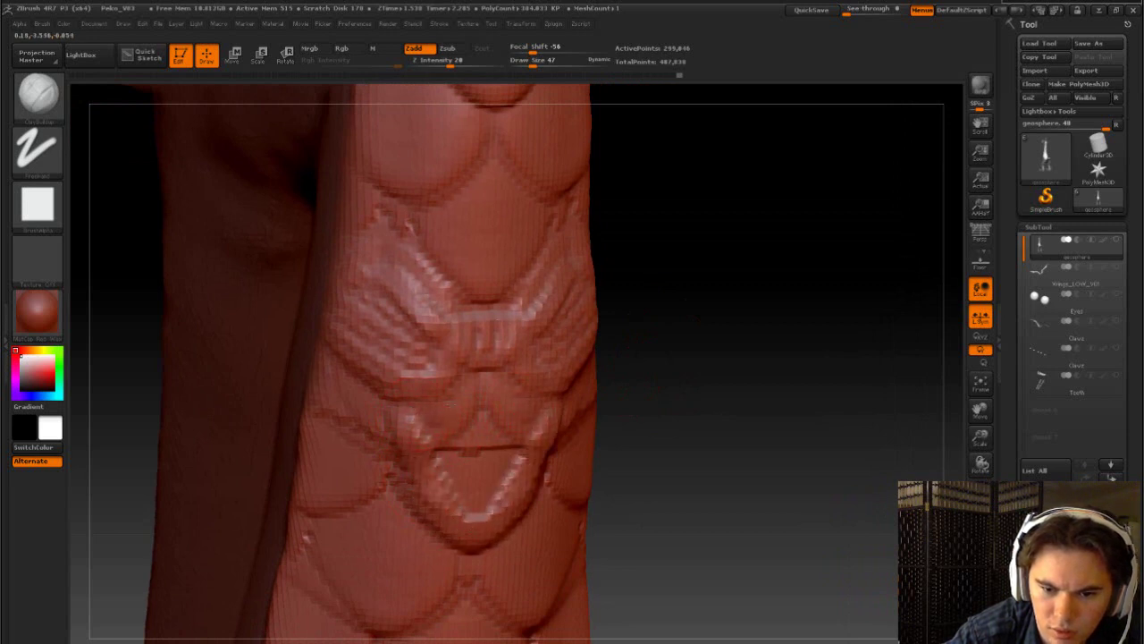
pyautogui.keyDown('shift'); pyautogui.moveTo(413, 416); pyautogui.dragTo(467, 413); pyautogui.keyUp('shift')
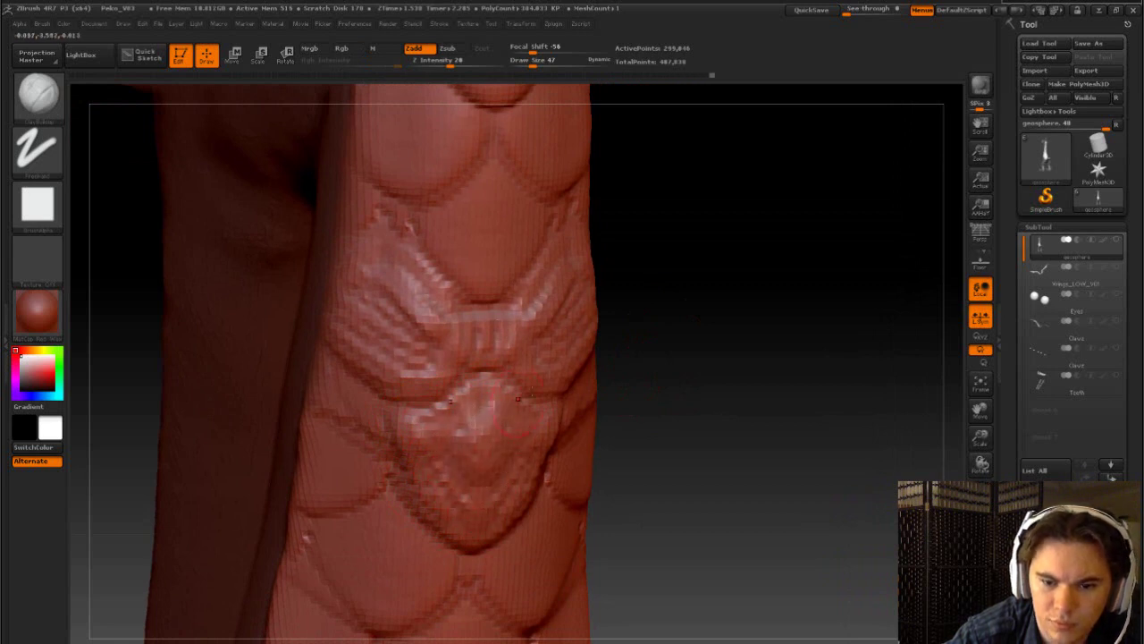
pyautogui.moveTo(657, 355)
pyautogui.mouseDown()
pyautogui.moveTo(676, 364)
pyautogui.moveTo(653, 348)
pyautogui.moveTo(682, 343)
pyautogui.mouseUp()
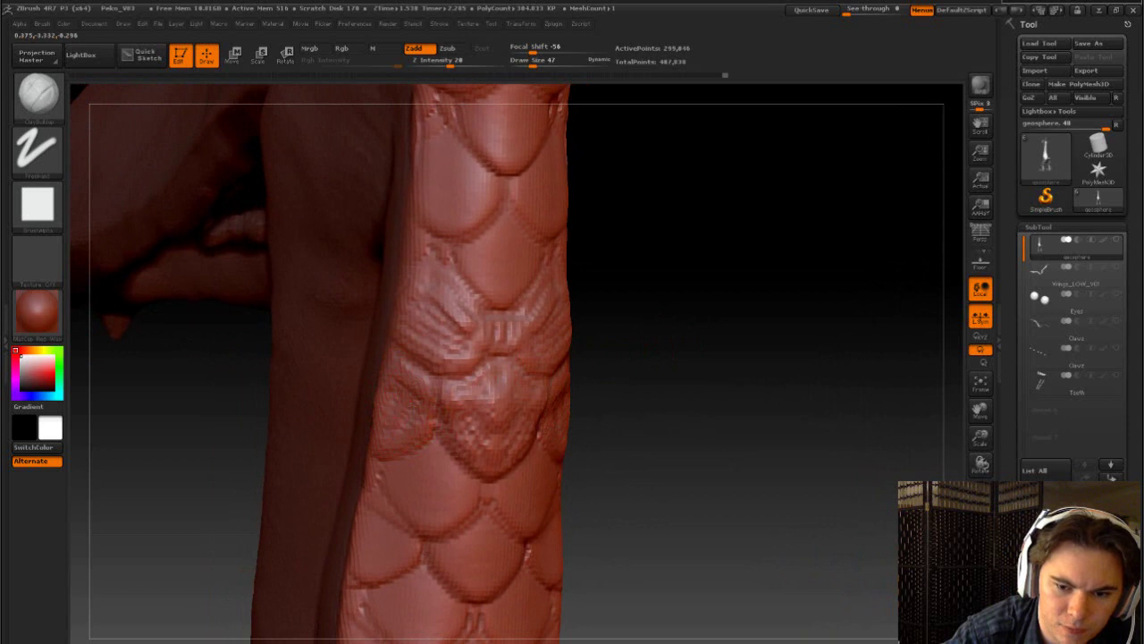
pyautogui.moveTo(564, 394)
pyautogui.mouseDown()
pyautogui.moveTo(685, 402)
pyautogui.moveTo(573, 395)
pyautogui.moveTo(566, 328)
pyautogui.moveTo(625, 328)
pyautogui.mouseUp()
pyautogui.moveTo(587, 366)
pyautogui.mouseDown()
pyautogui.moveTo(623, 391)
pyautogui.moveTo(626, 414)
pyautogui.moveTo(605, 406)
pyautogui.moveTo(688, 502)
pyautogui.moveTo(575, 462)
pyautogui.moveTo(575, 416)
pyautogui.moveTo(638, 473)
pyautogui.moveTo(636, 489)
pyautogui.moveTo(626, 465)
pyautogui.mouseUp()
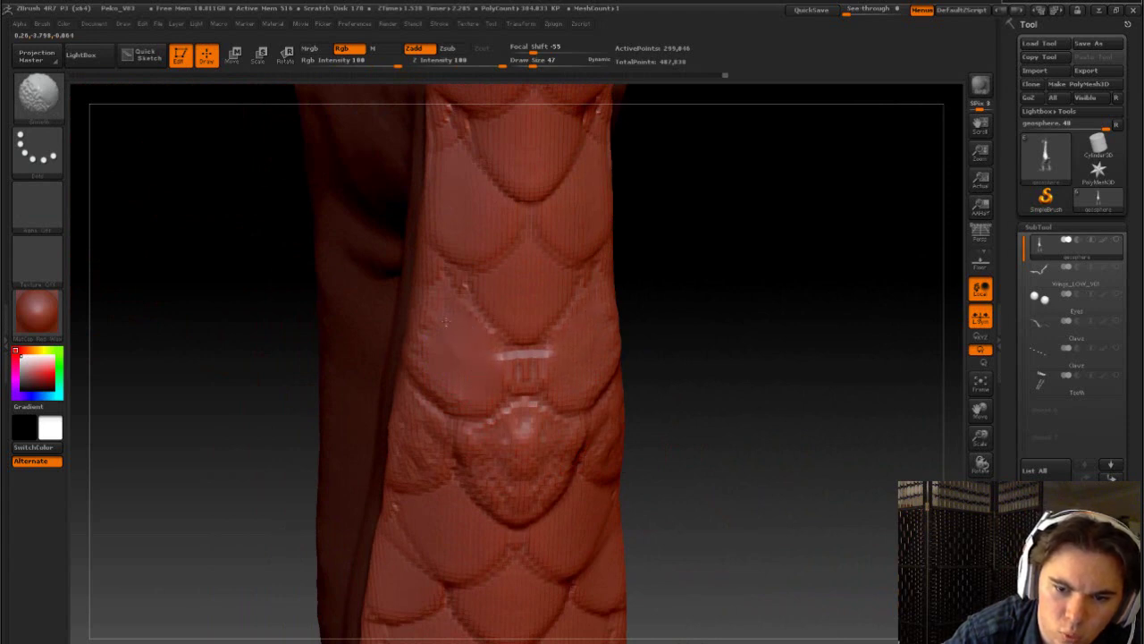
# - Carve a DamStandard crease reshaping the lower scale at the seam, then zoom out to the full creature
pyautogui.press('shift')
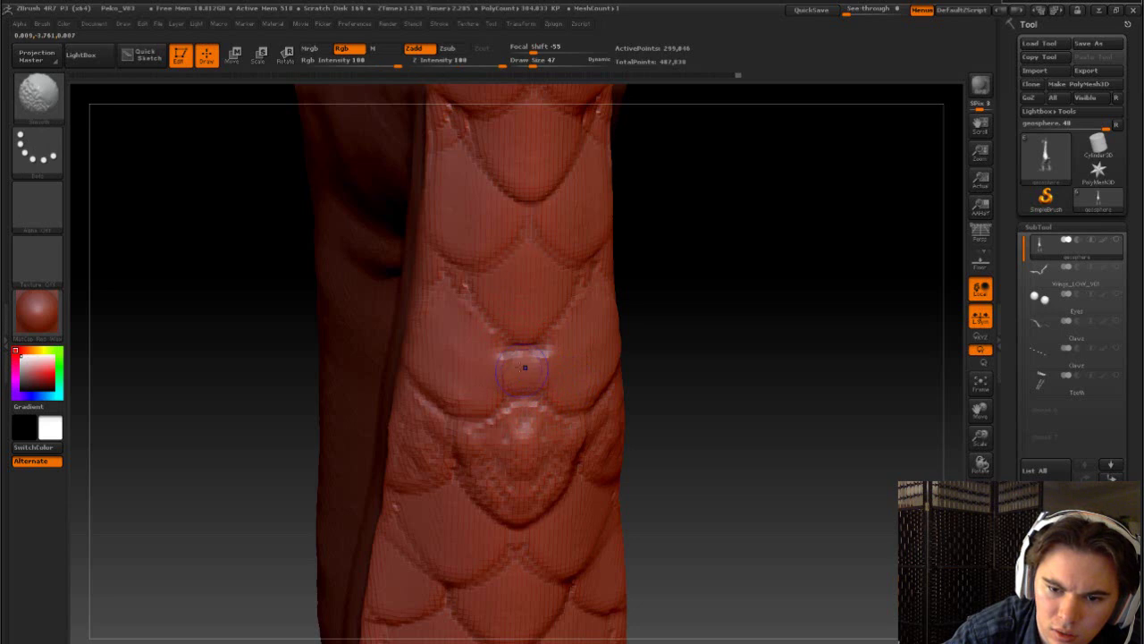
pyautogui.moveTo(525, 367); pyautogui.dragTo(532, 448)
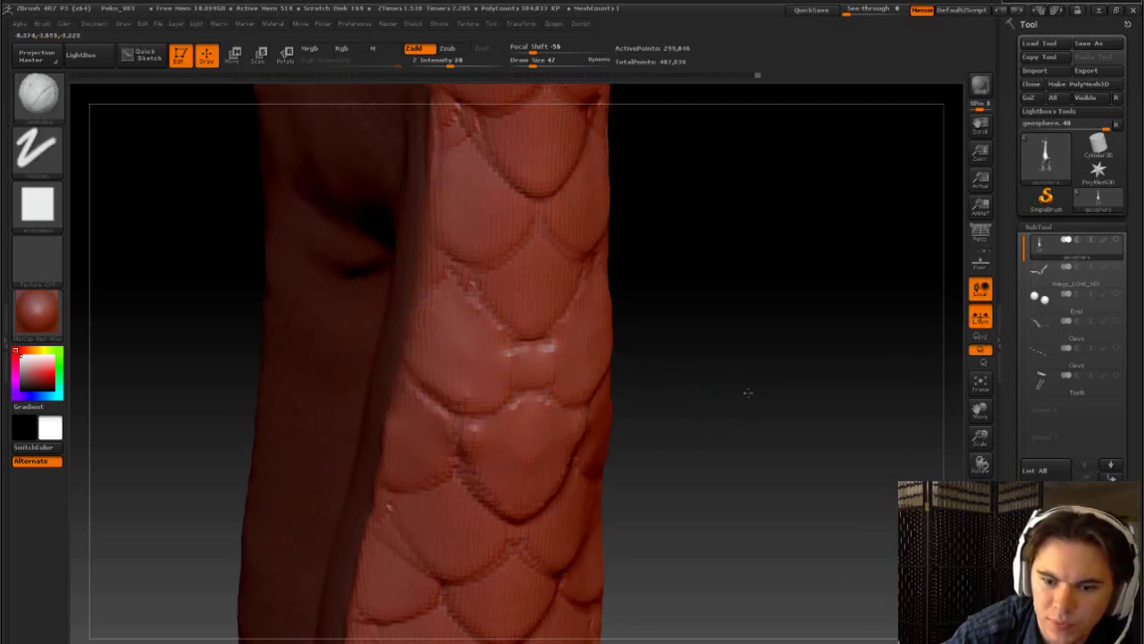
pyautogui.moveTo(741, 396)
pyautogui.mouseDown()
pyautogui.moveTo(611, 317)
pyautogui.moveTo(549, 312)
pyautogui.moveTo(524, 349)
pyautogui.moveTo(596, 349)
pyautogui.moveTo(636, 376)
pyautogui.moveTo(593, 352)
pyautogui.moveTo(539, 352)
pyautogui.moveTo(545, 340)
pyautogui.moveTo(613, 363)
pyautogui.moveTo(575, 325)
pyautogui.mouseUp()
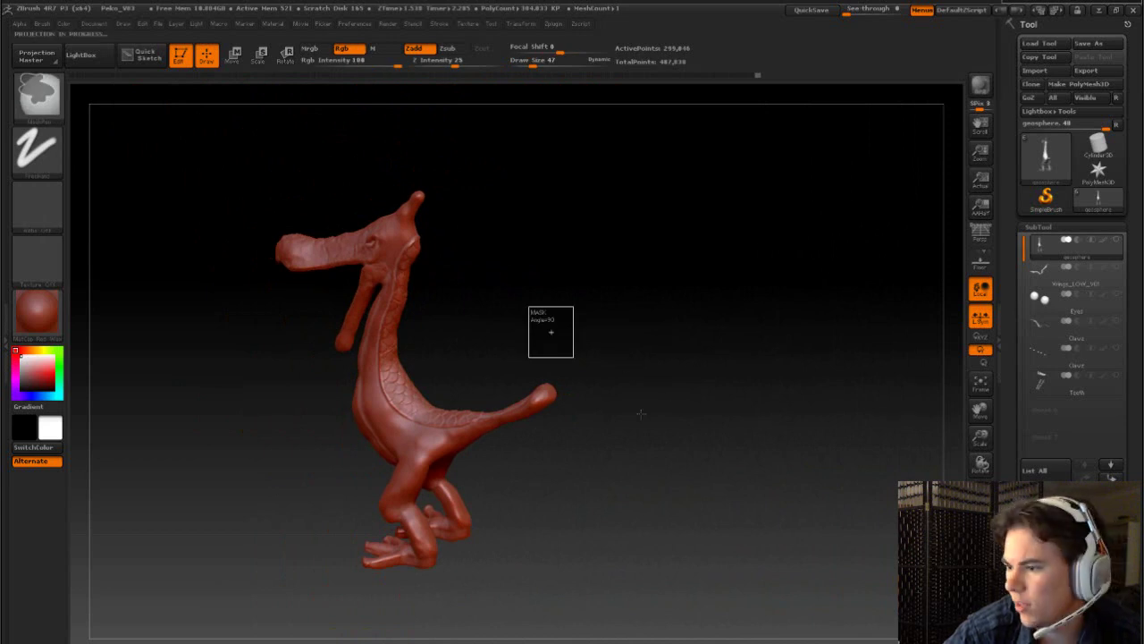
# - Rotate the creature to a front view showing the scales up to its chin
pyautogui.moveTo(585, 361)
pyautogui.mouseDown()
pyautogui.moveTo(605, 352)
pyautogui.moveTo(500, 335)
pyautogui.moveTo(439, 349)
pyautogui.moveTo(547, 349)
pyautogui.moveTo(598, 422)
pyautogui.moveTo(535, 398)
pyautogui.mouseUp()
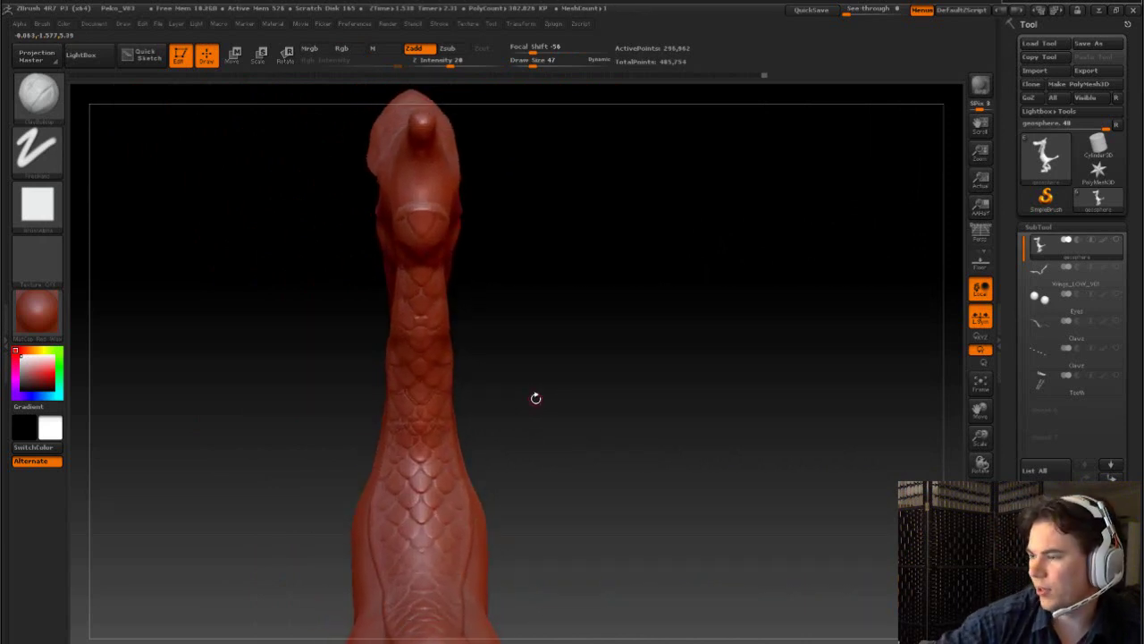